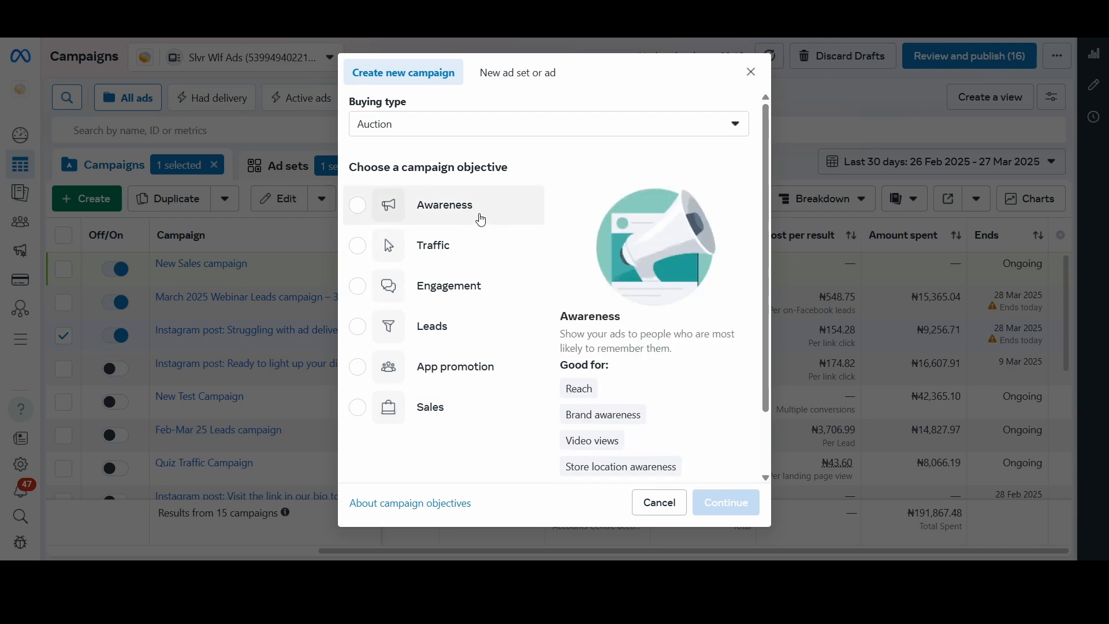
# Create a new auction campaign with the Leads objective using the manual leads campaign setup.
pyautogui.click(439, 336)
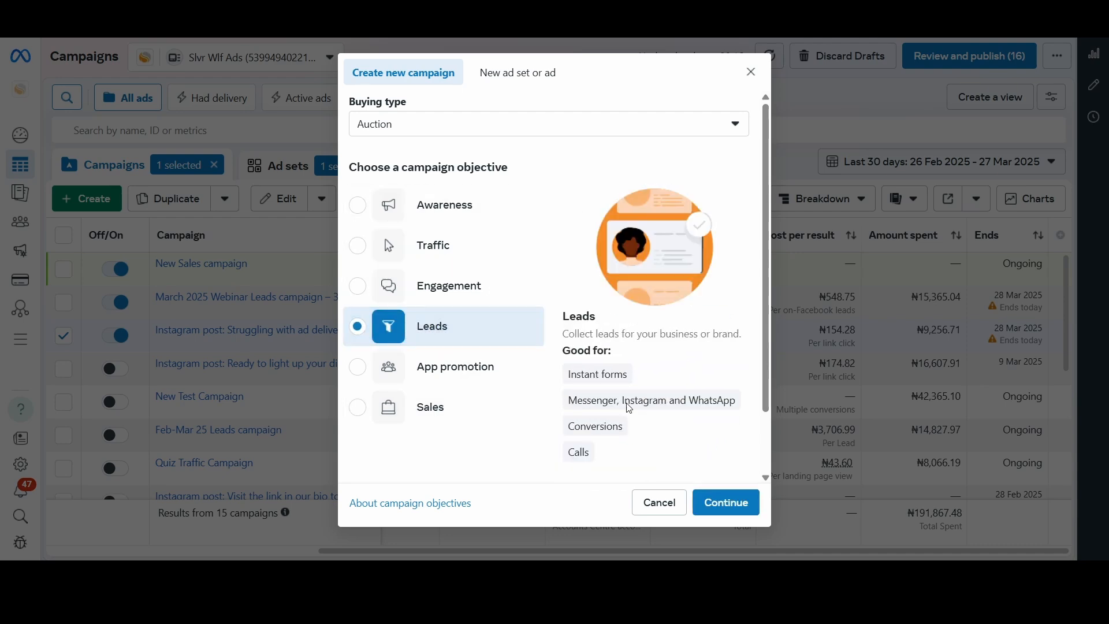
pyautogui.click(728, 505)
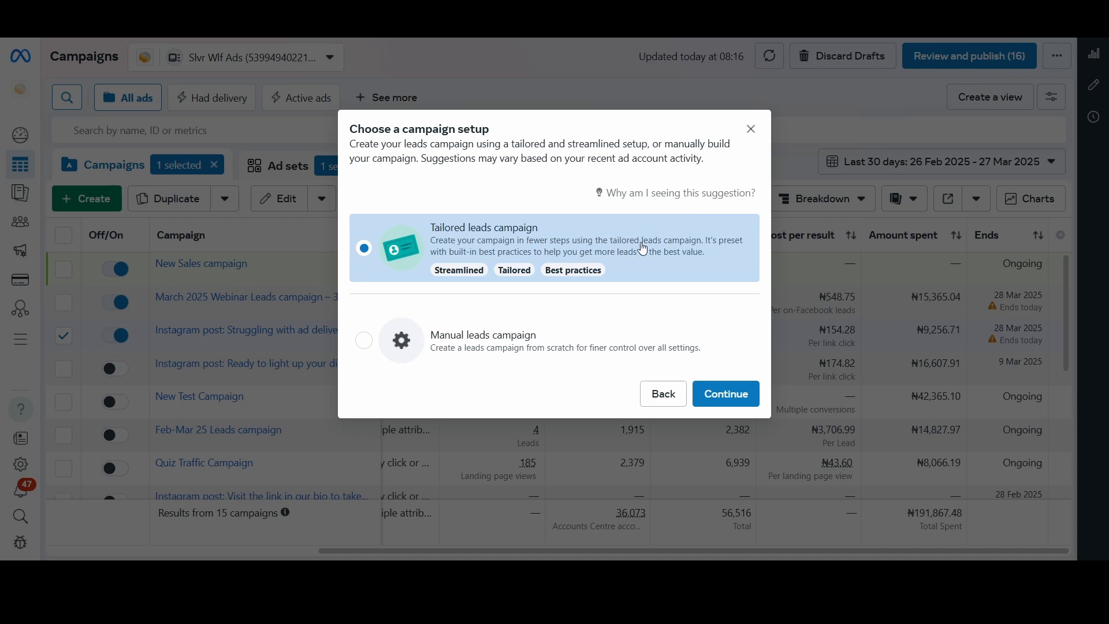
pyautogui.click(366, 347)
pyautogui.click(722, 399)
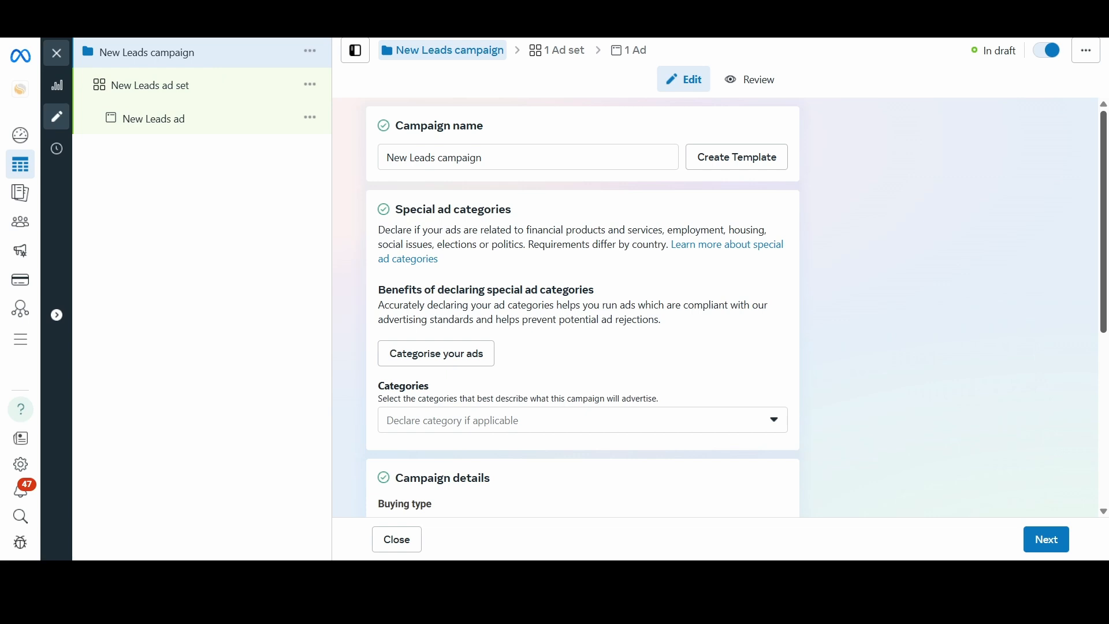
# Turn on Advantage campaign budget for the campaign and change the budget type to Lifetime budget.
pyautogui.scroll(-5, 736, 306)
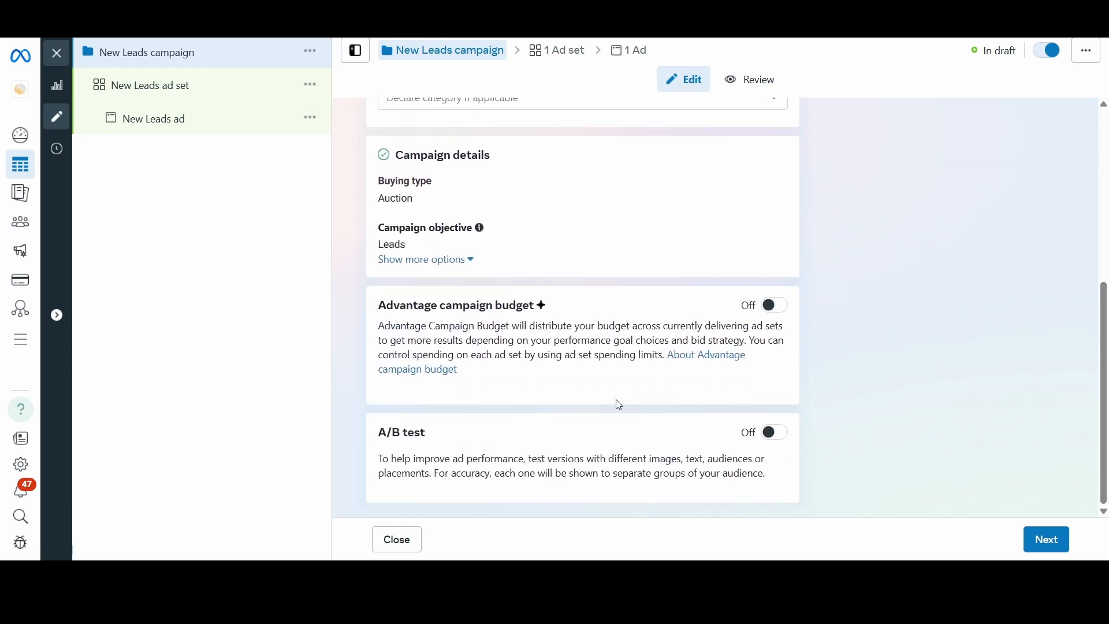
pyautogui.click(772, 314)
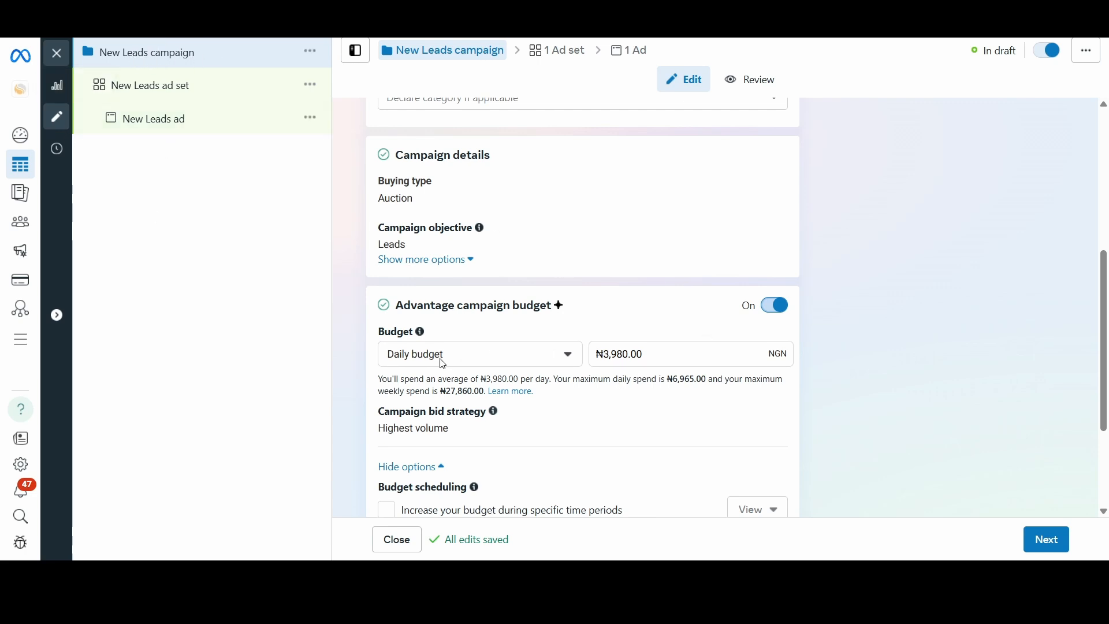
pyautogui.click(567, 357)
pyautogui.click(479, 418)
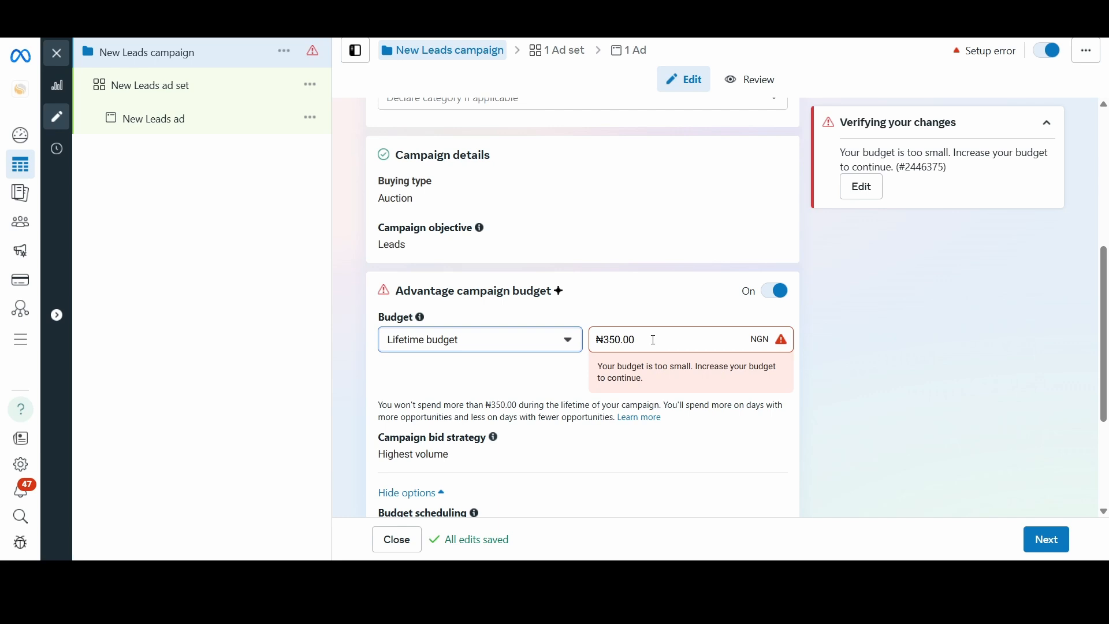
# Set the campaign's lifetime budget amount to ₦300,000.
pyautogui.click(633, 338)
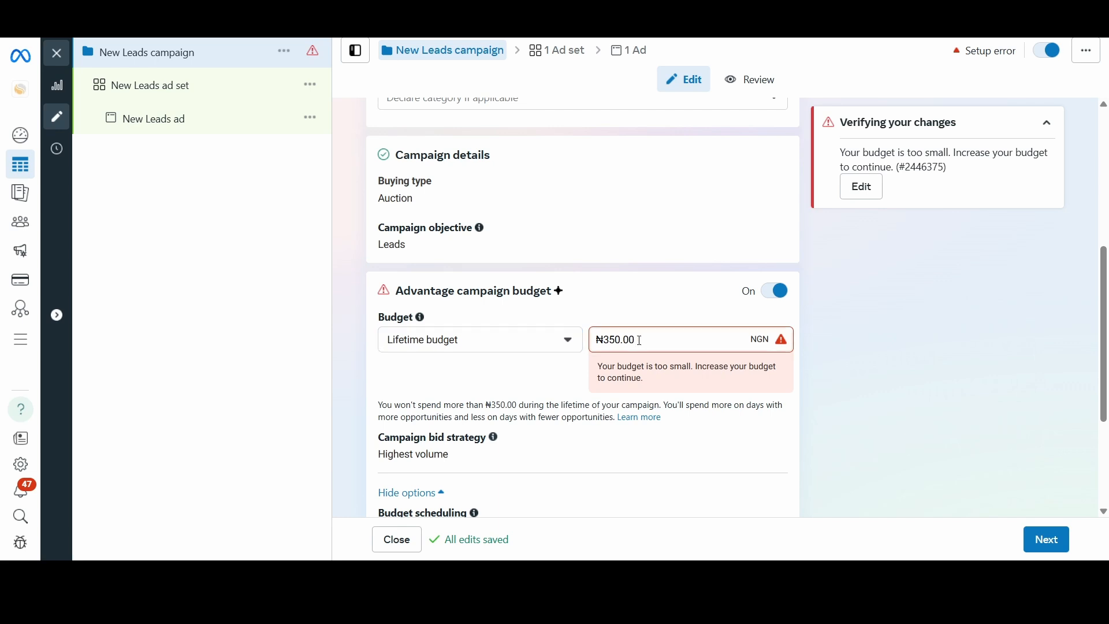
pyautogui.press('BackSpace')
pyautogui.press('BackSpace')
pyautogui.press('BackSpace')
pyautogui.press('BackSpace')
pyautogui.press('BackSpace')
pyautogui.write('000')
pyautogui.write('00')
pyautogui.click(682, 317)
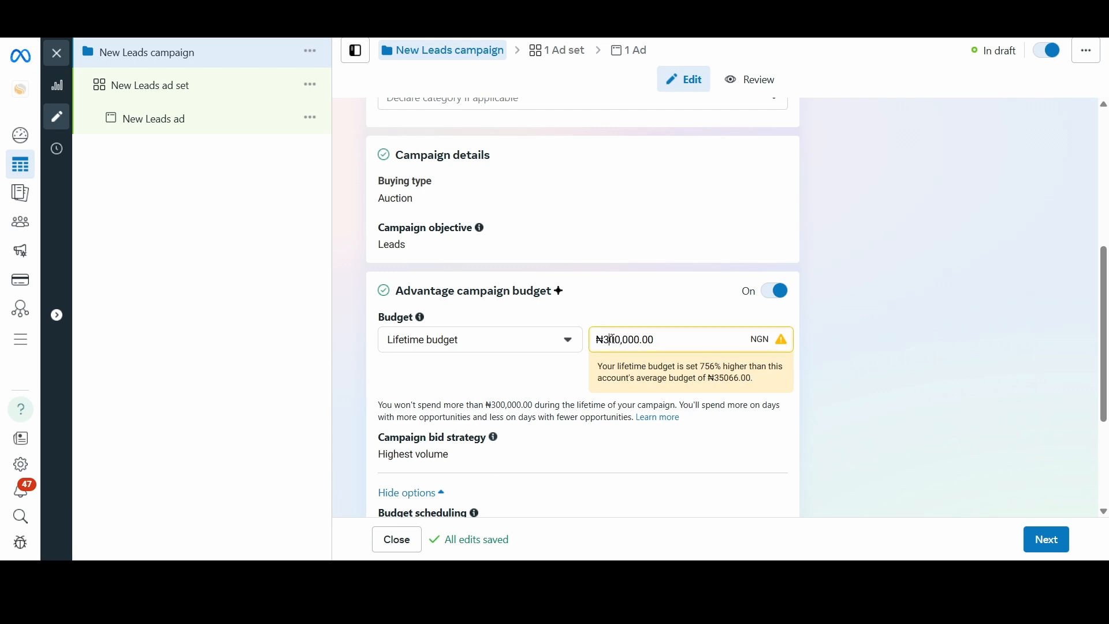
# Lower the campaign's lifetime budget amount to ₦100,000.
pyautogui.press('BackSpace')
pyautogui.write('1')
pyautogui.click(657, 314)
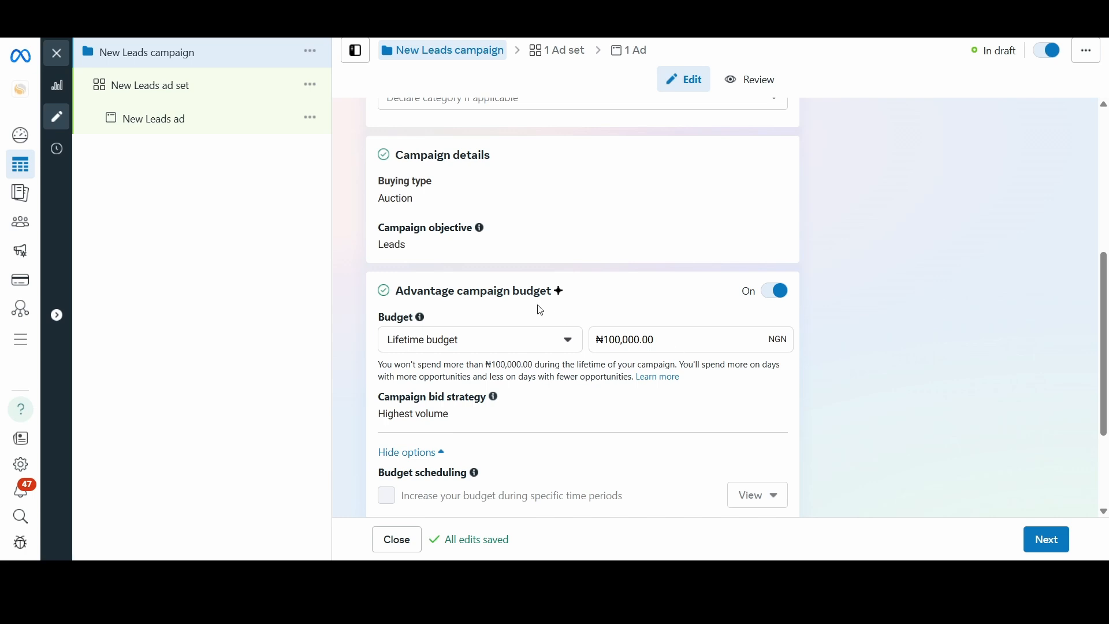
# Switch the campaign budget type to Daily budget and set the amount to ₦4,000.
pyautogui.click(568, 344)
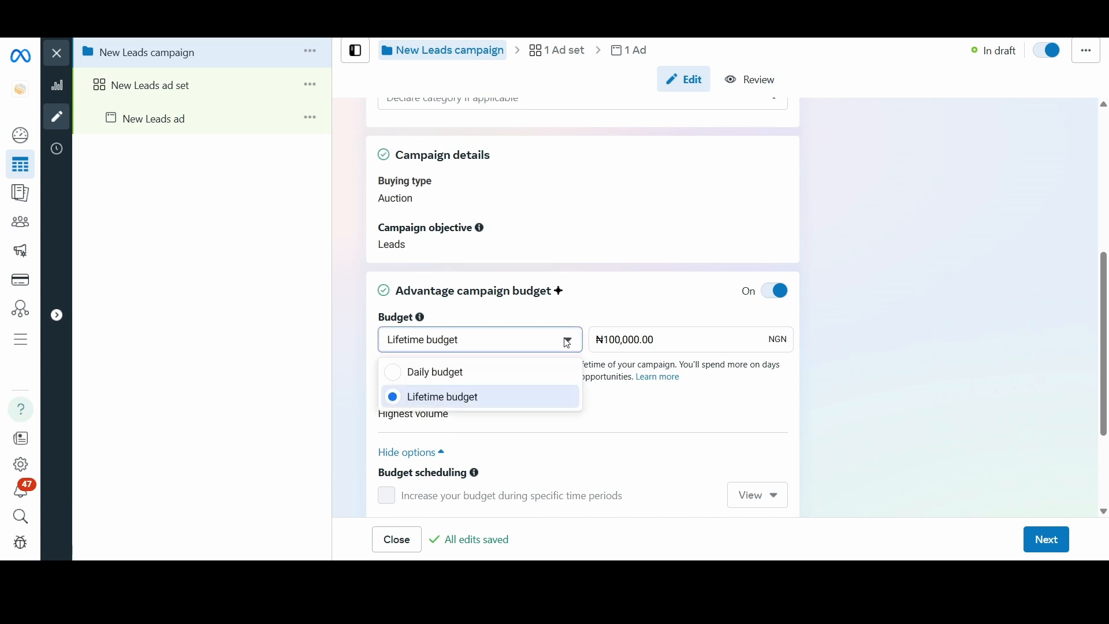
pyautogui.click(488, 378)
pyautogui.click(658, 356)
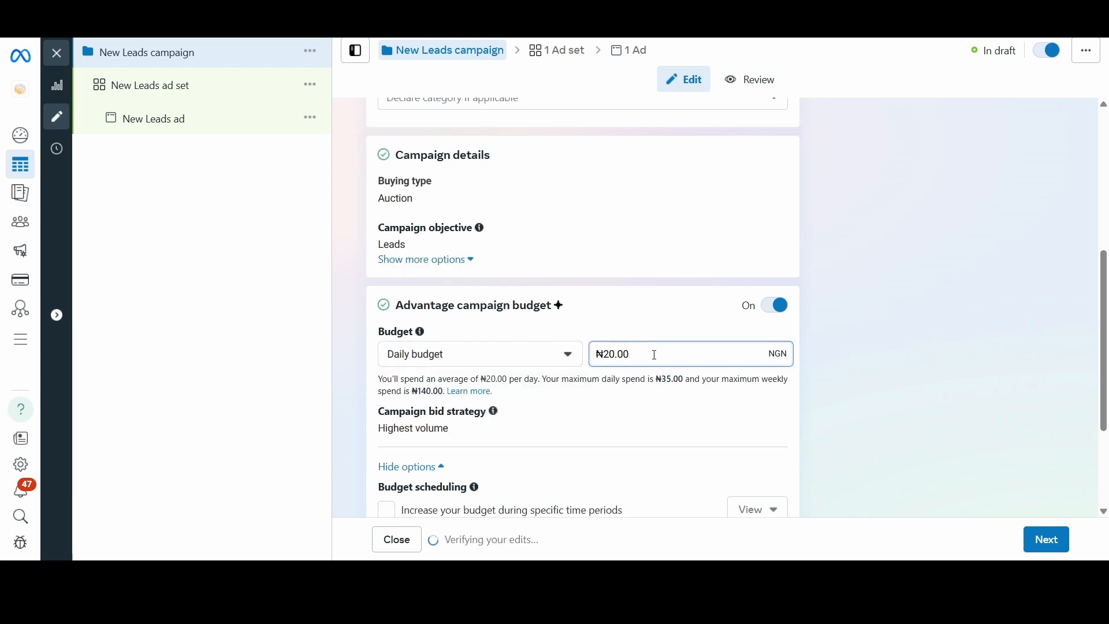
pyautogui.press('BackSpace')
pyautogui.press('BackSpace')
pyautogui.press('BackSpace')
pyautogui.press('BackSpace')
pyautogui.press('BackSpace')
pyautogui.write('3')
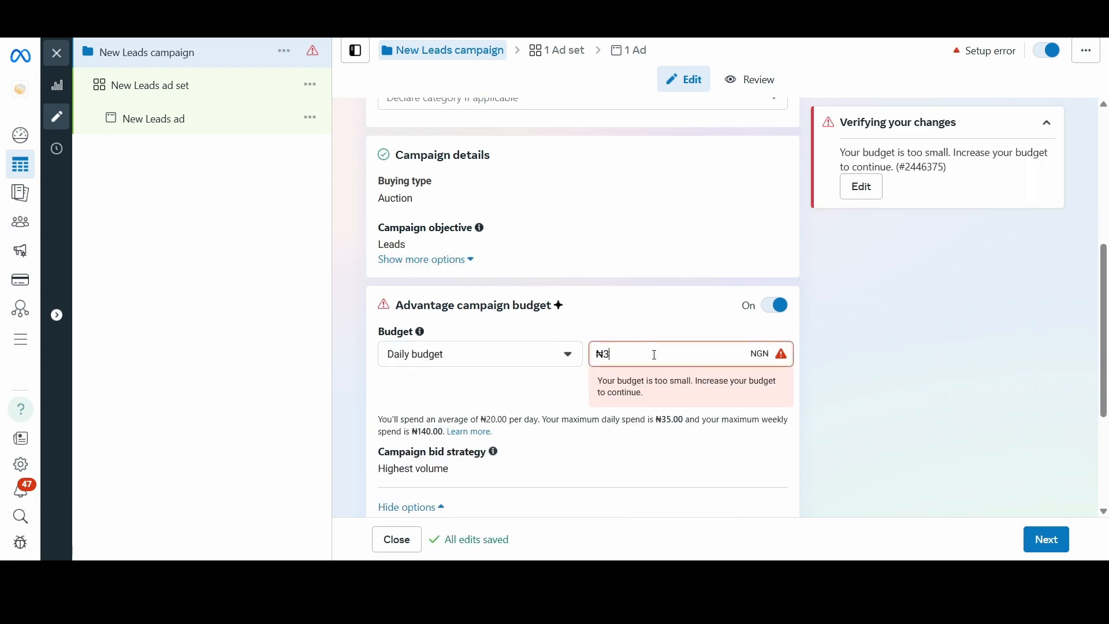
pyautogui.press('BackSpace')
pyautogui.write('4000')
pyautogui.click(683, 327)
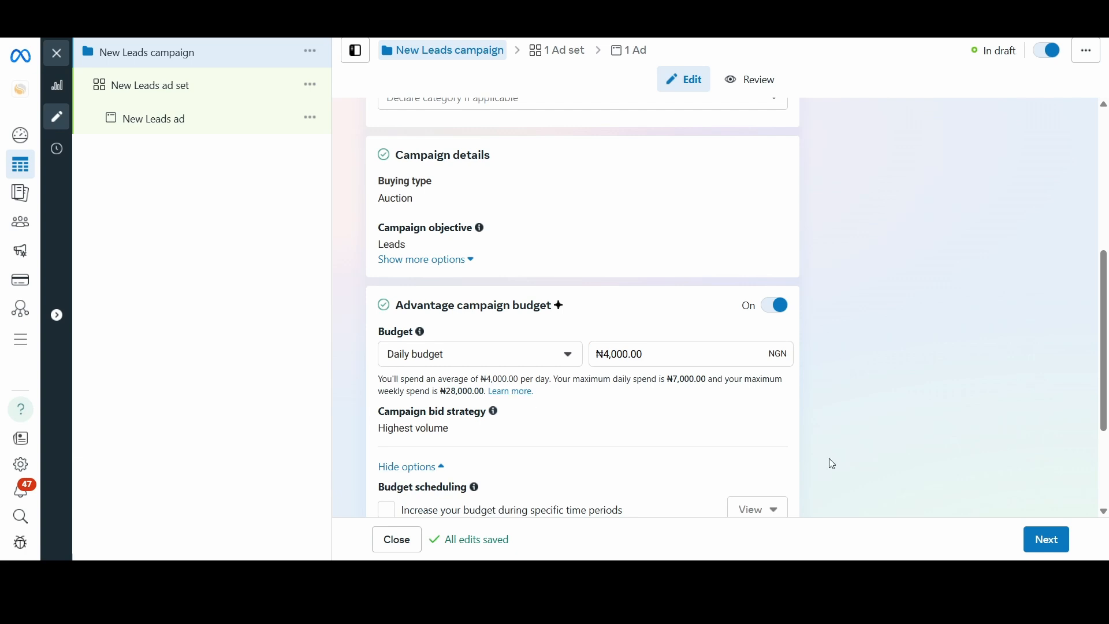
# Edit the campaign bid strategy and set it to Cost per result goal.
pyautogui.scroll(-3, 1103, 341)
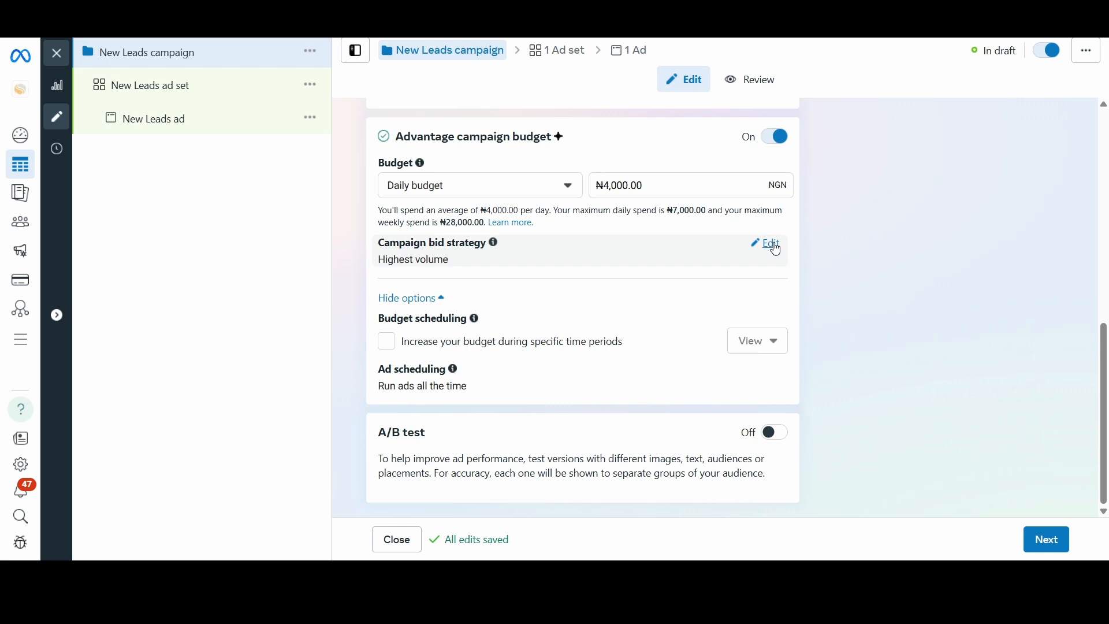
pyautogui.click(774, 245)
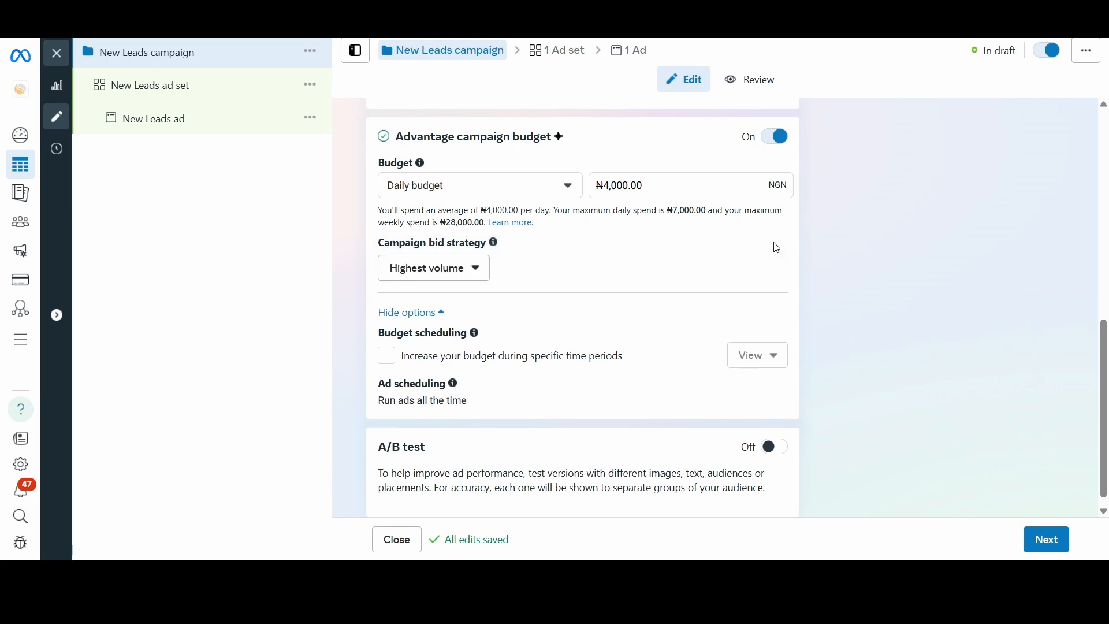
pyautogui.click(480, 272)
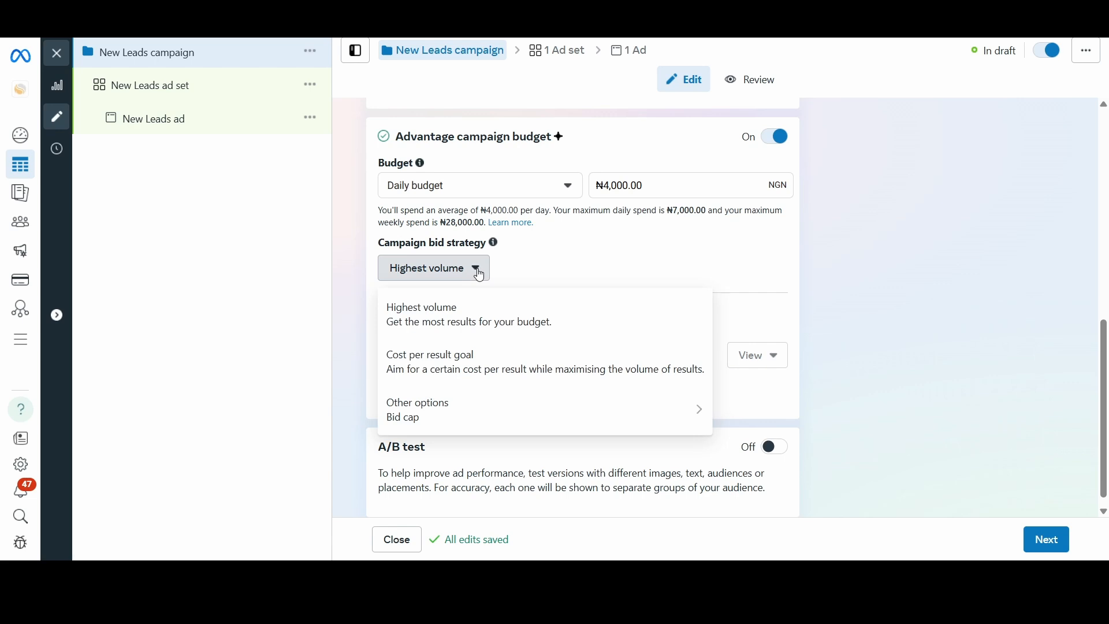
pyautogui.click(506, 373)
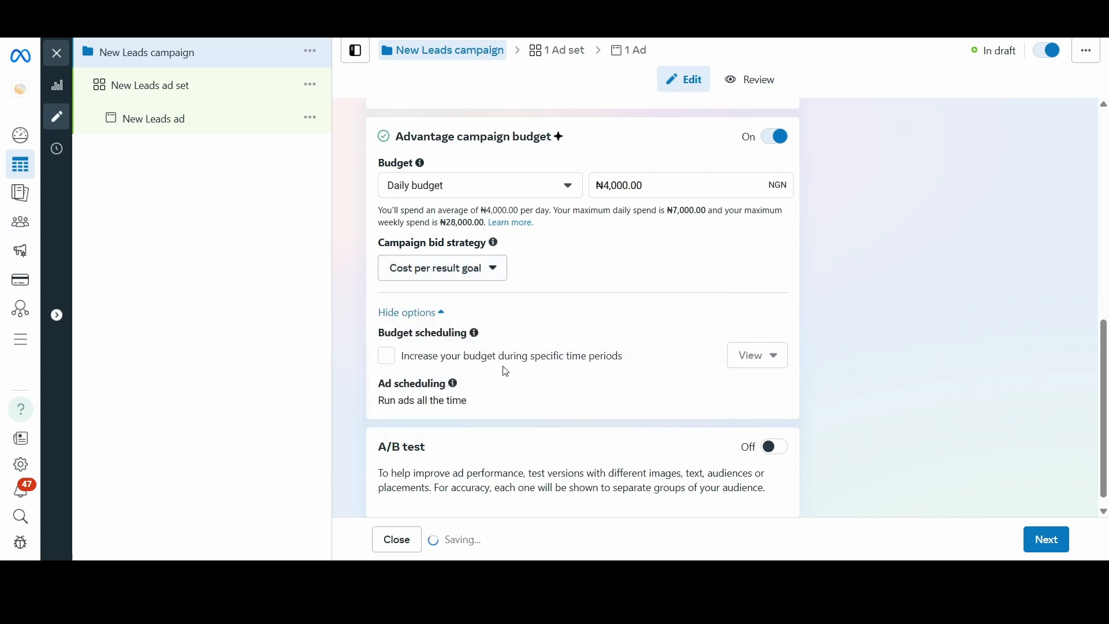
# Change the campaign bid strategy to Bid cap and accept the reset of saved bid amounts.
pyautogui.click(501, 280)
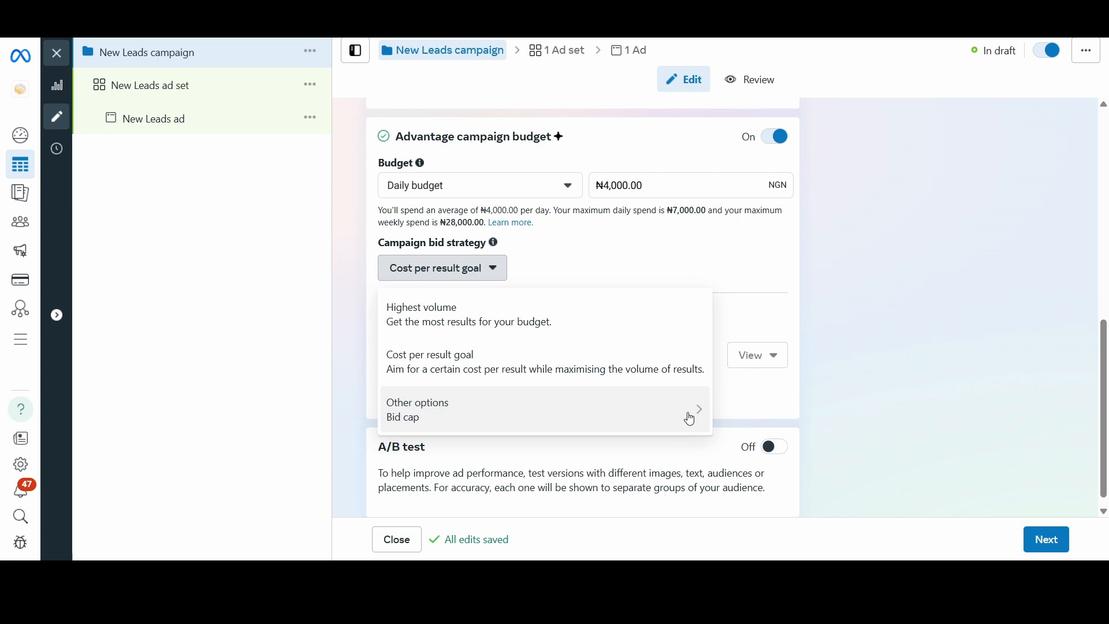
pyautogui.moveTo(700, 417)
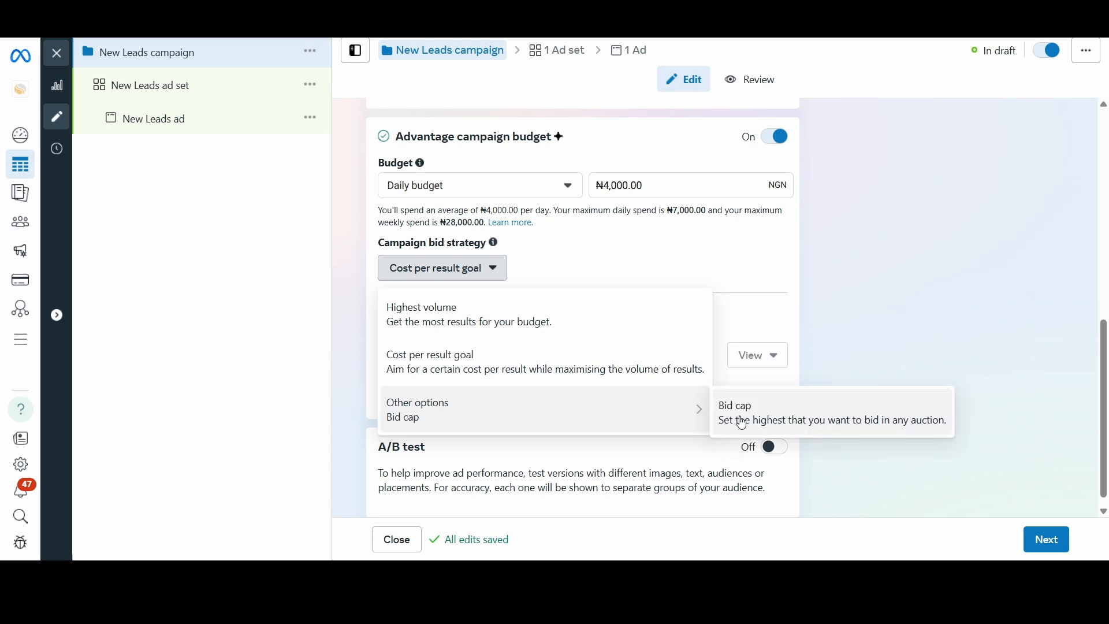
pyautogui.click(738, 421)
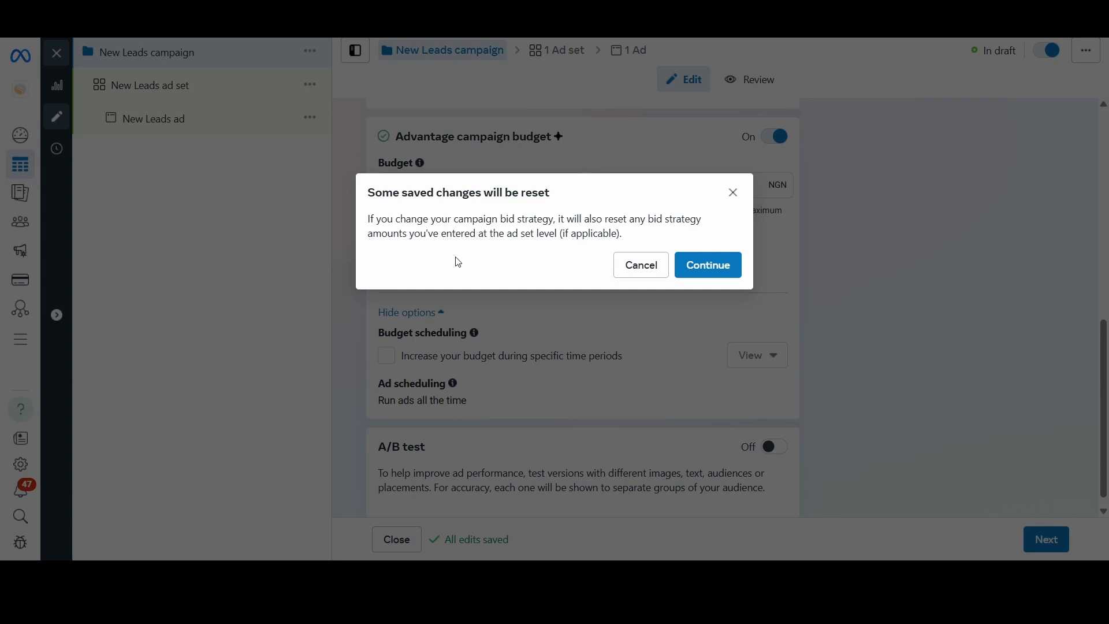
pyautogui.click(713, 271)
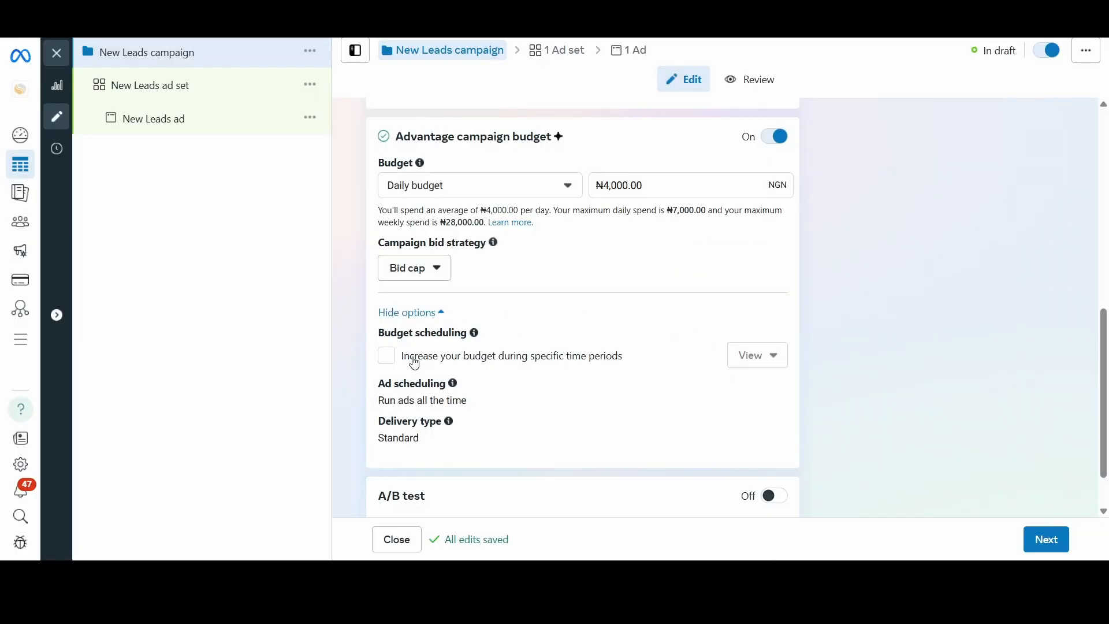
# Set the campaign bid strategy back to Highest volume and accept the reset of saved bid amounts.
pyautogui.click(434, 271)
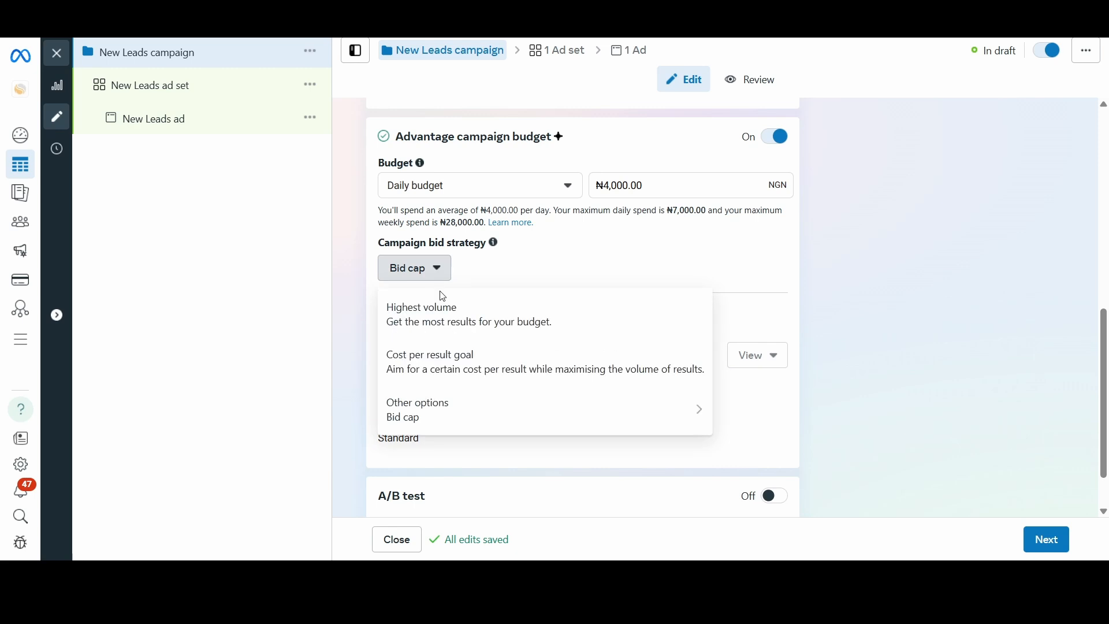
pyautogui.click(442, 311)
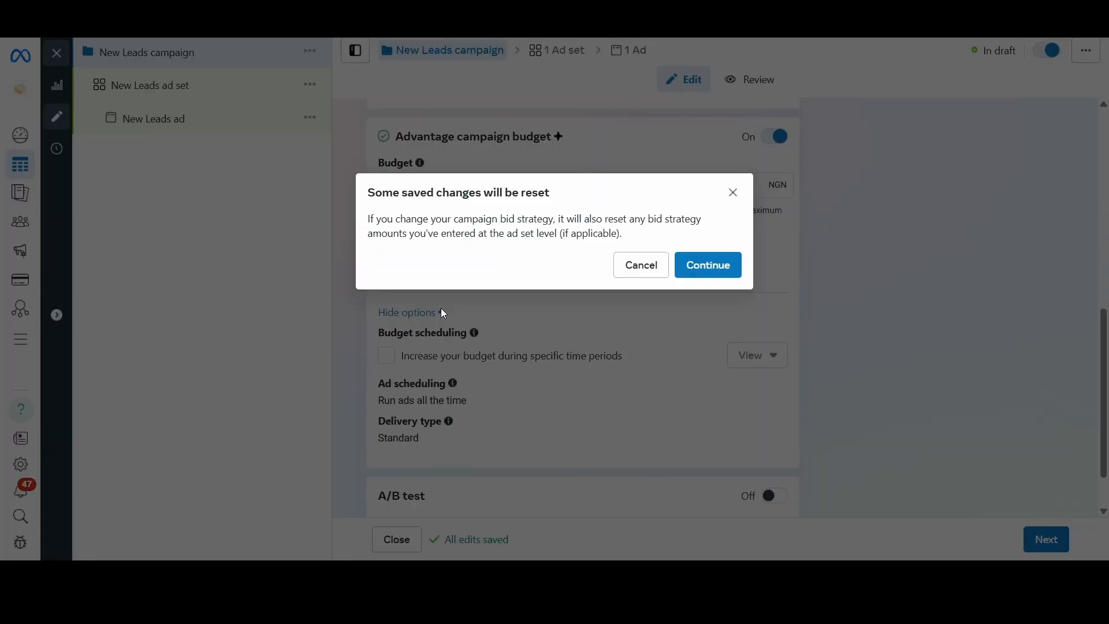
pyautogui.click(709, 271)
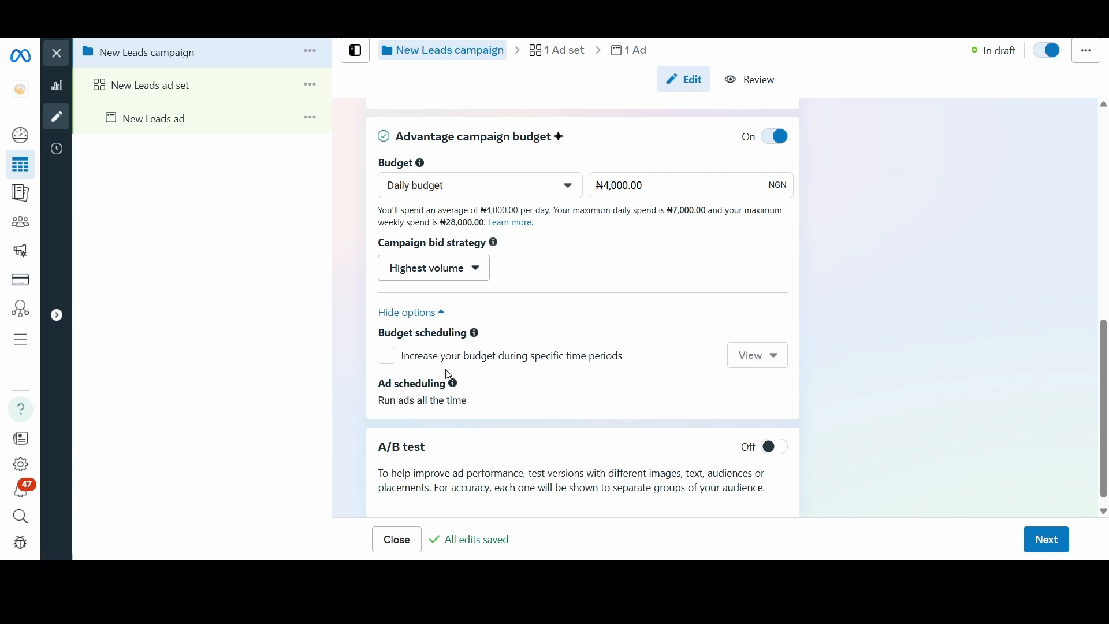
# Enable the budget increase for specific time periods, review the high-demand period options, and disable it again.
pyautogui.click(387, 356)
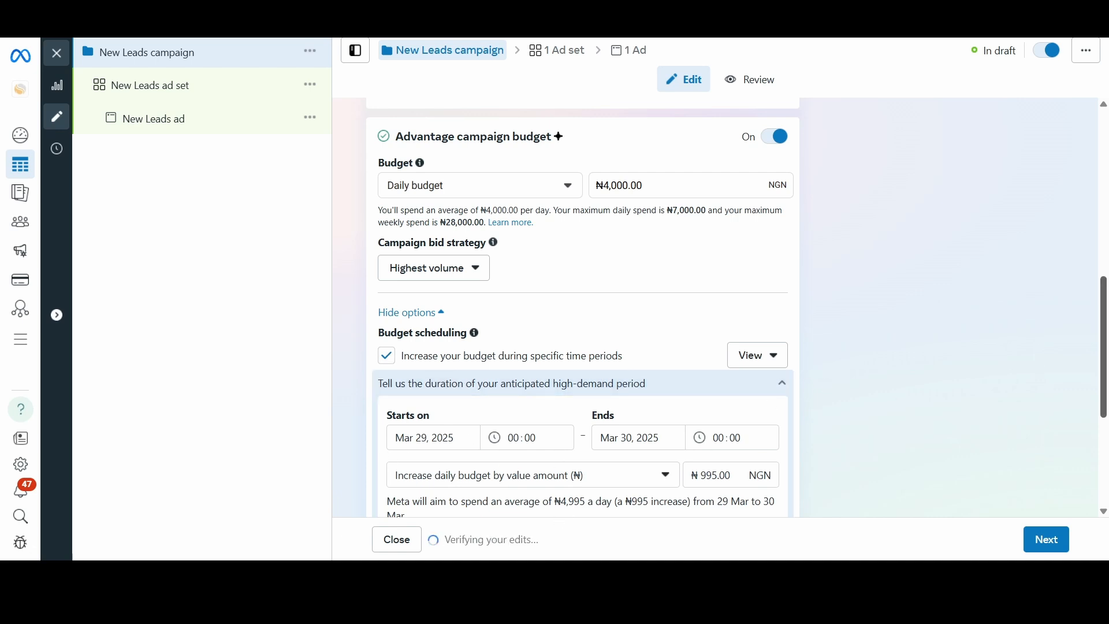
pyautogui.scroll(-3, 479, 294)
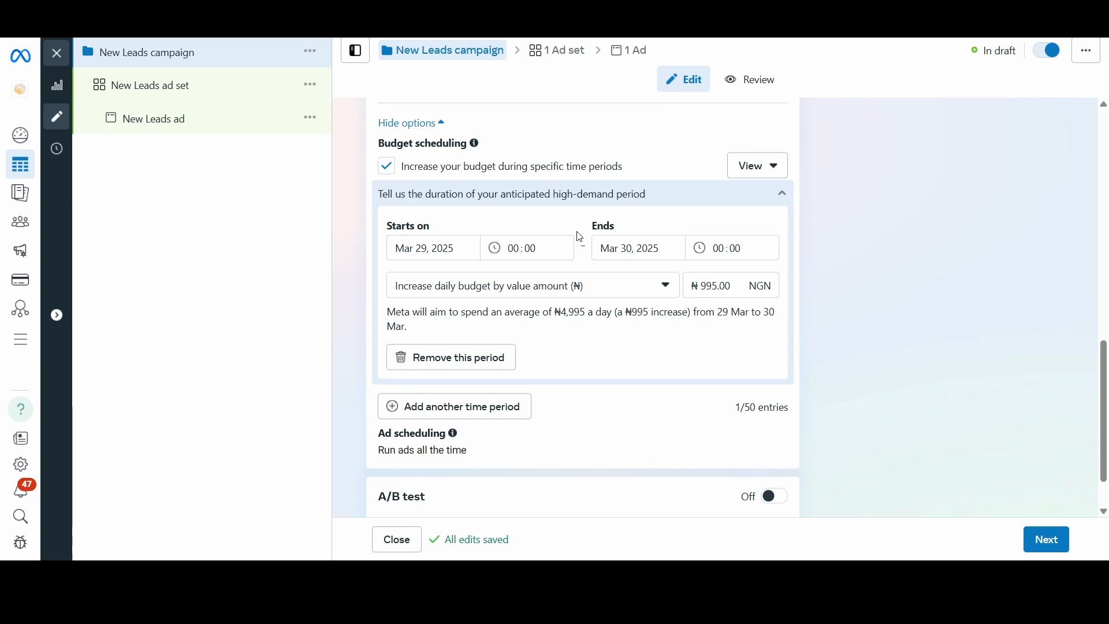
pyautogui.click(386, 168)
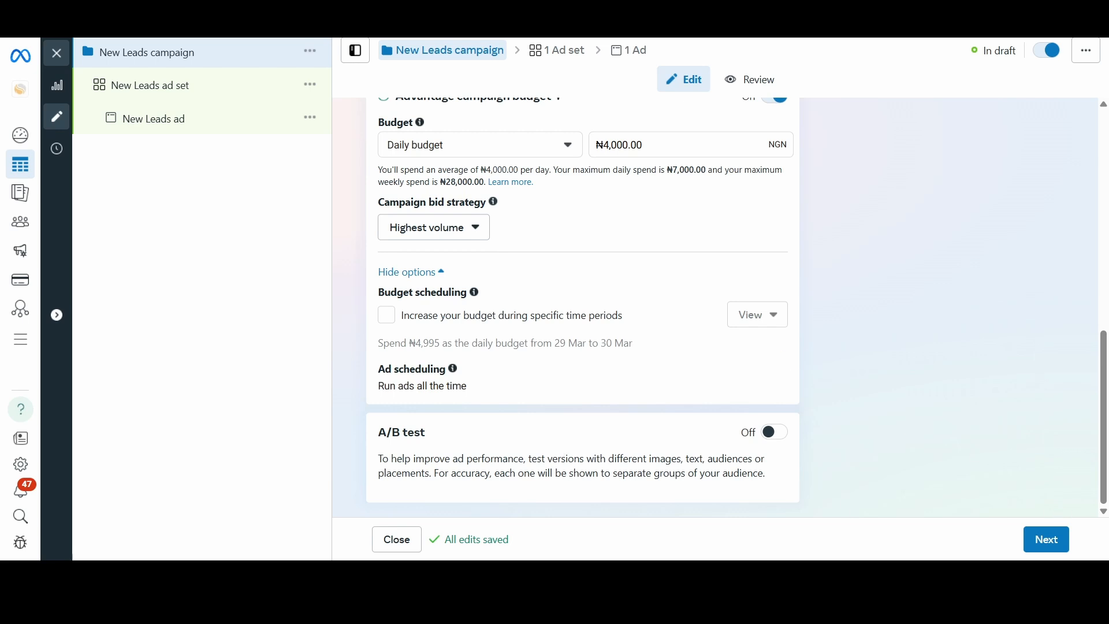
# Continue to the ad set level and look through its performance goal and cost per result settings.
pyautogui.click(1050, 553)
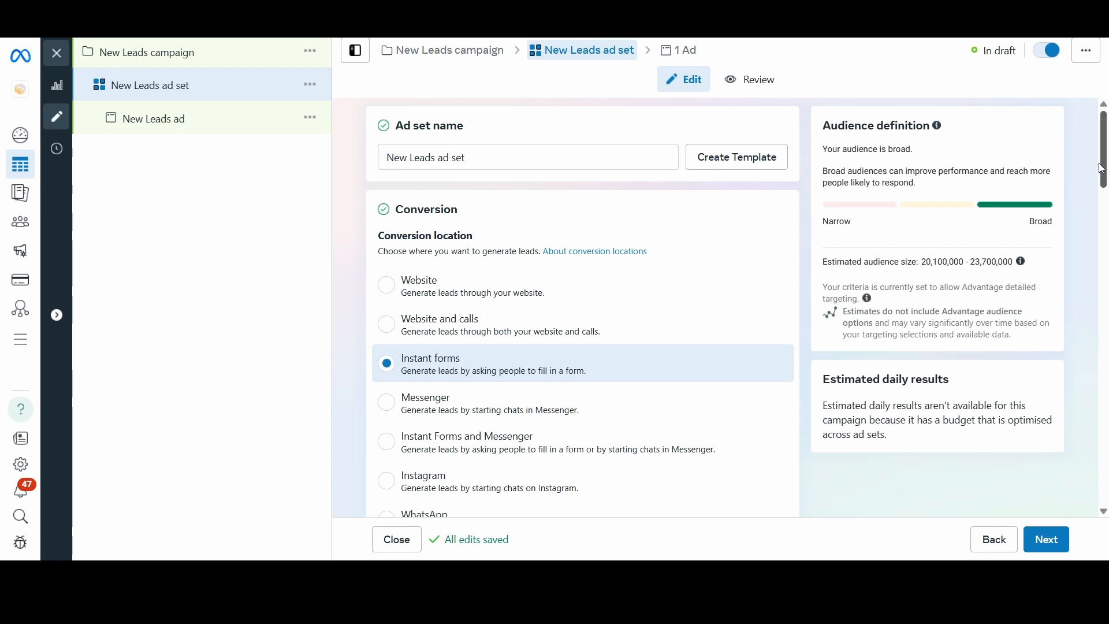
pyautogui.moveTo(1103, 149); pyautogui.dragTo(1104, 322)
pyautogui.scroll(5, 476, 349)
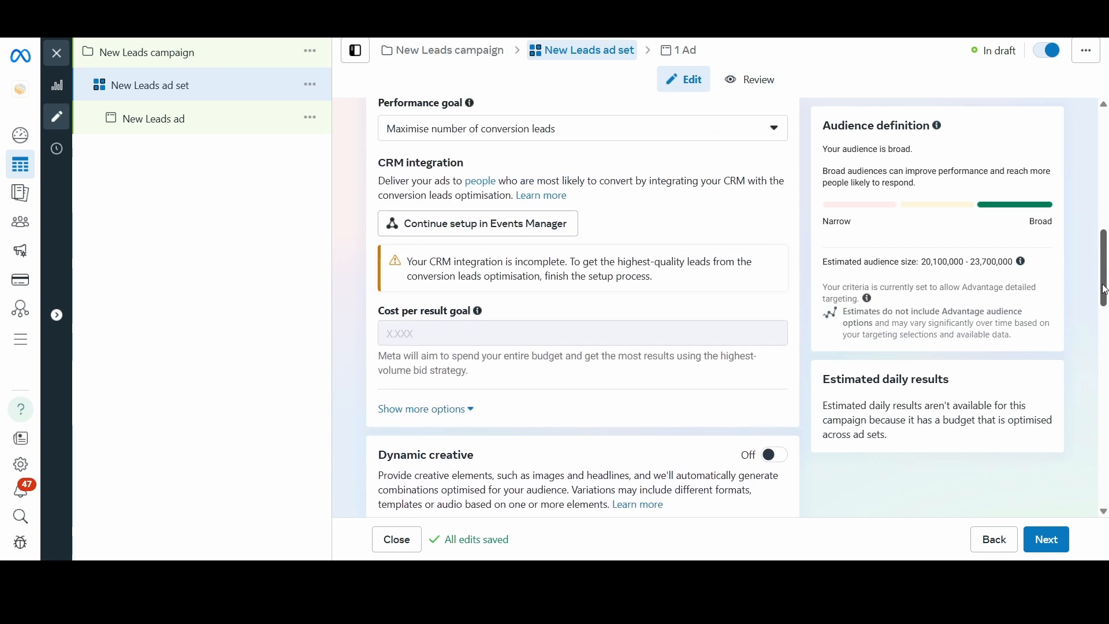
# Return to the campaign level, turn off Advantage campaign budget, and continue to the ad set's conversion settings.
pyautogui.click(161, 57)
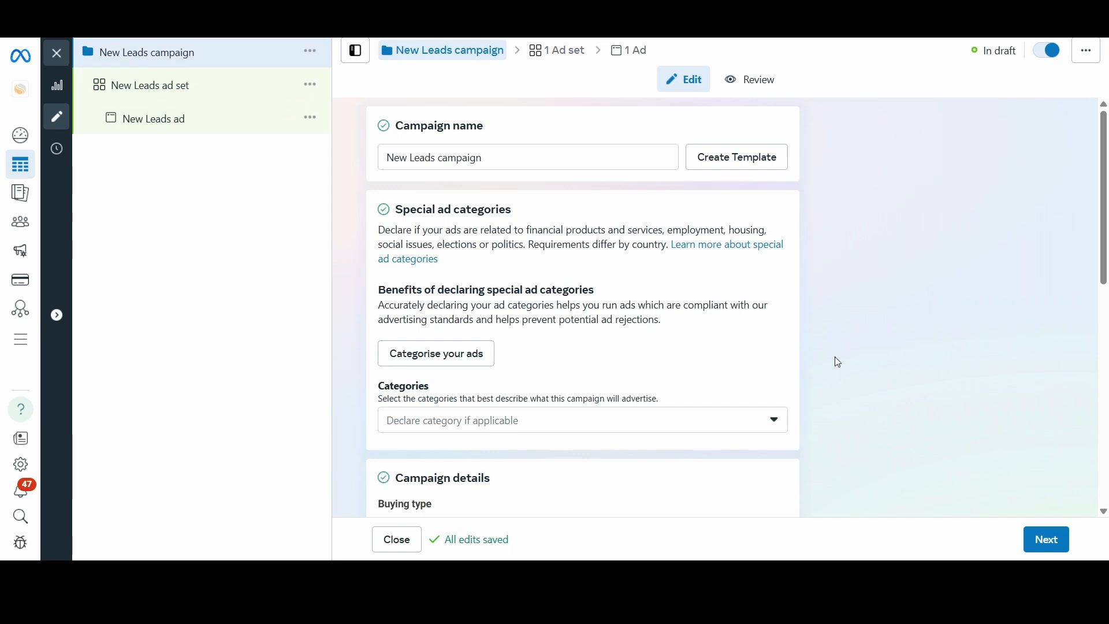
pyautogui.scroll(-5, 583, 307)
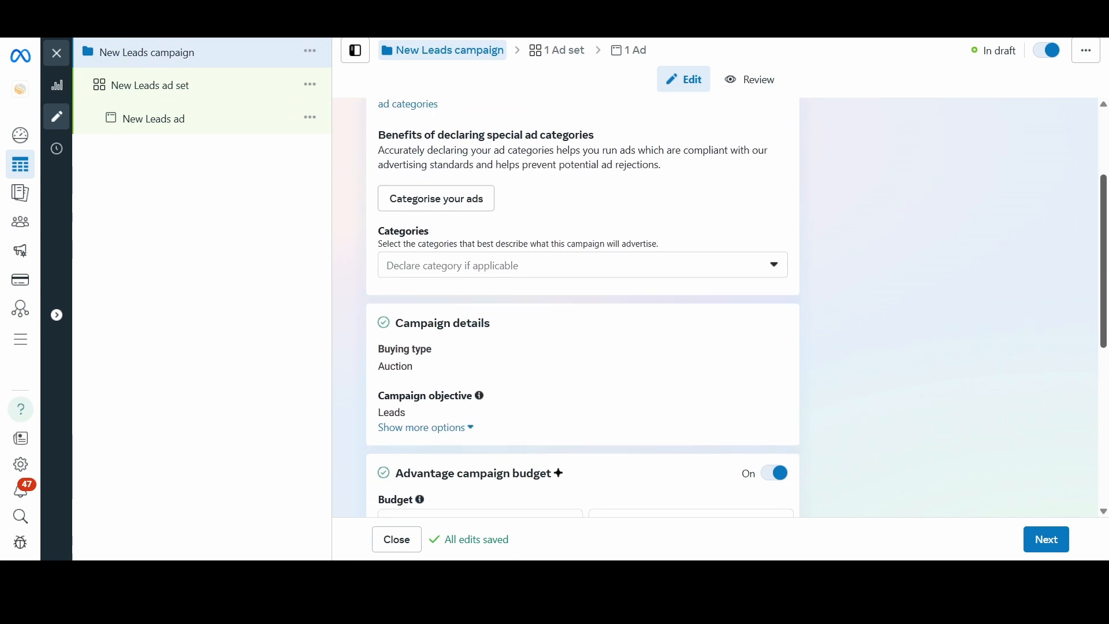
pyautogui.scroll(-1, 819, 345)
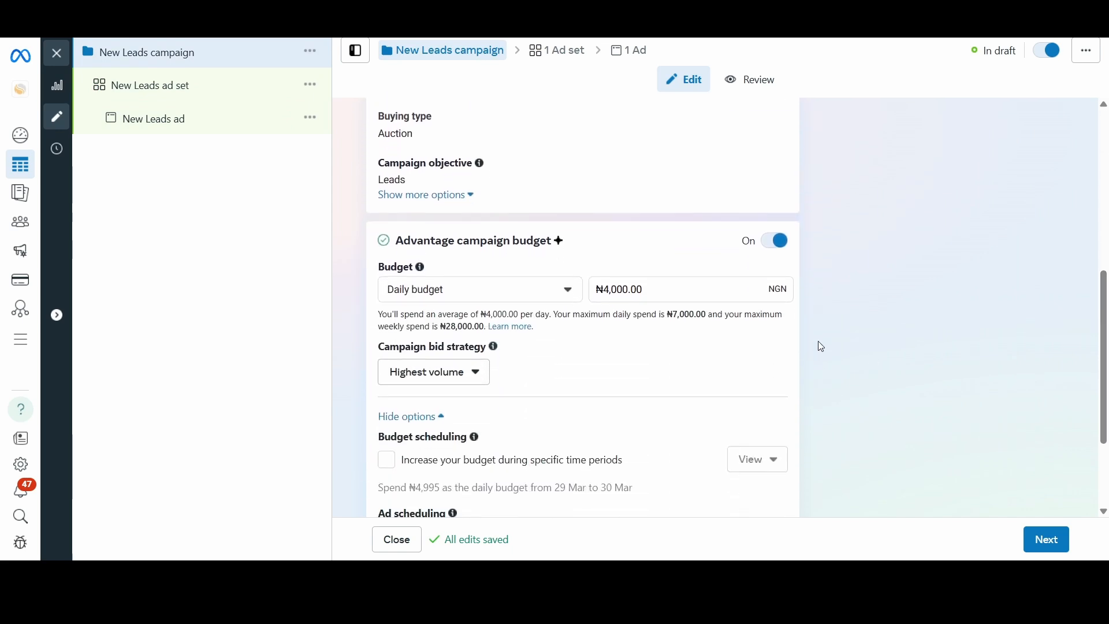
pyautogui.click(774, 243)
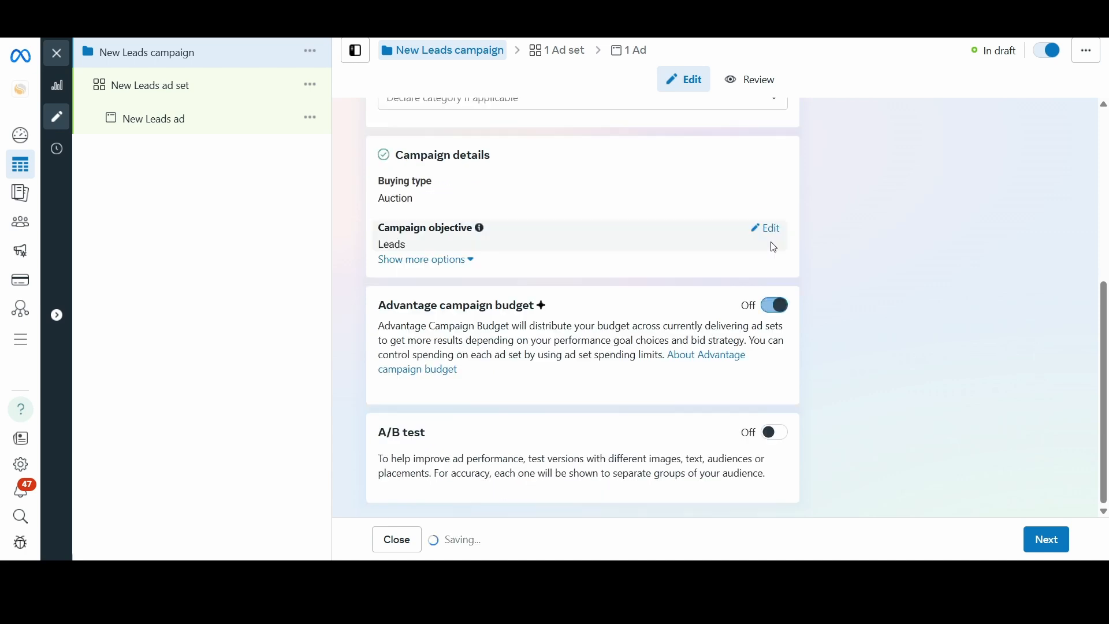
pyautogui.click(1048, 543)
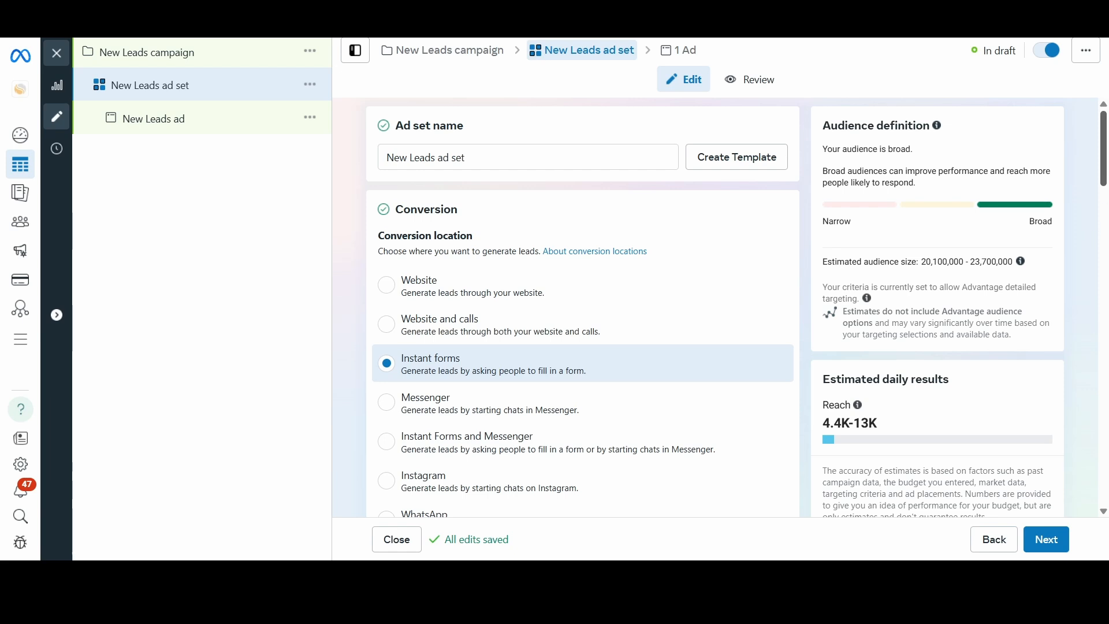
pyautogui.scroll(-4, 582, 306)
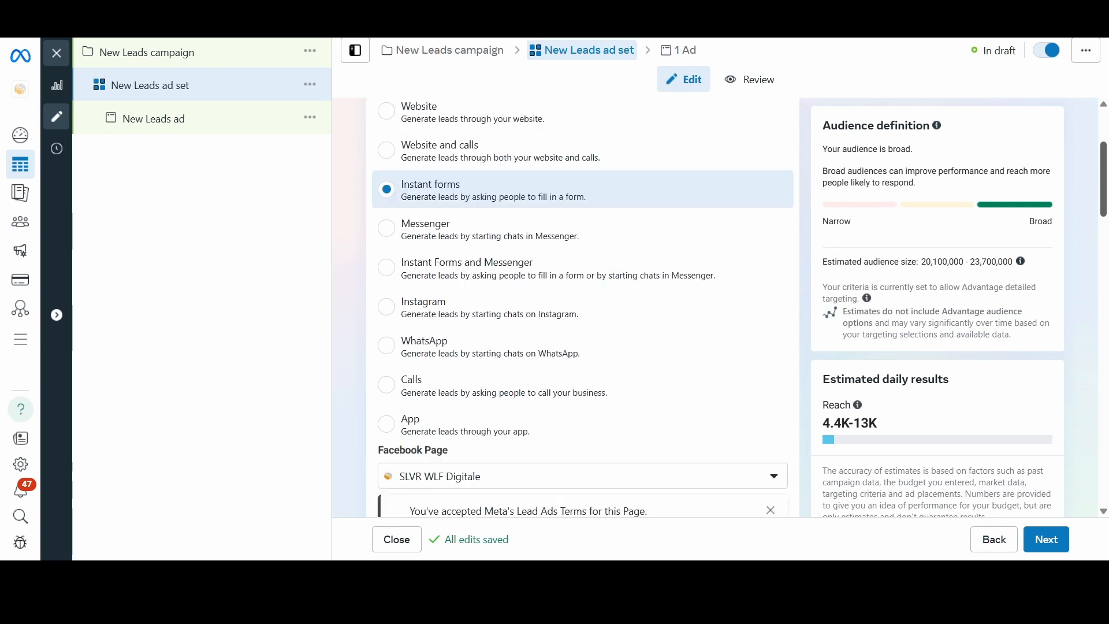
# Look through the ad set's conversion location, performance goal, CRM integration, bid strategy, and budget and schedule settings.
pyautogui.scroll(1, 582, 306)
pyautogui.scroll(-6, 582, 306)
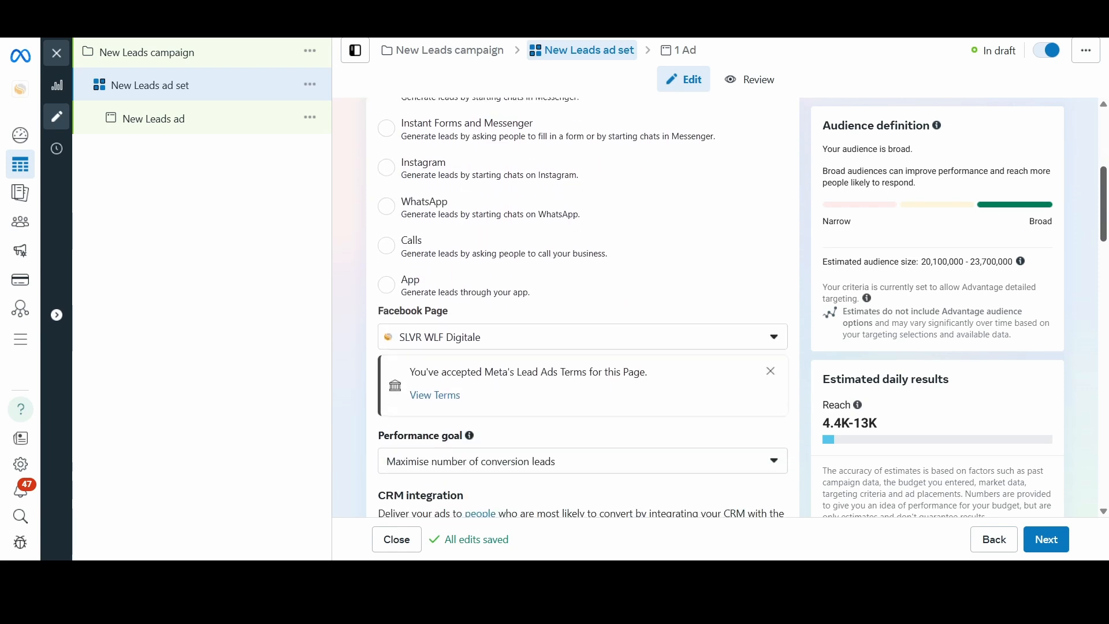
pyautogui.scroll(-2, 582, 306)
pyautogui.scroll(2, 583, 307)
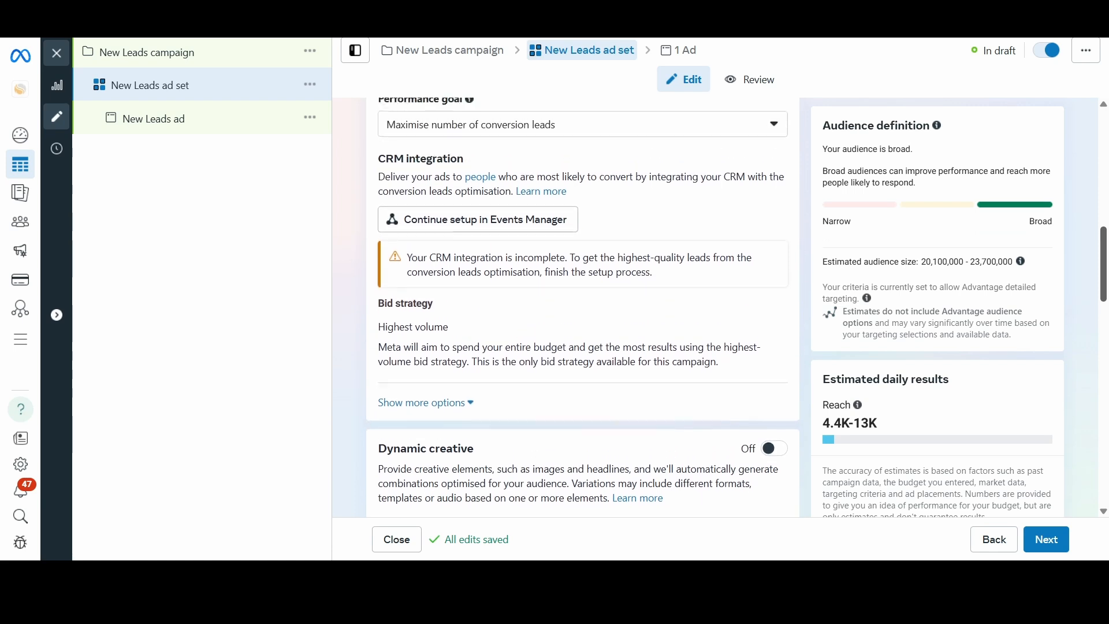
pyautogui.scroll(-1, 583, 306)
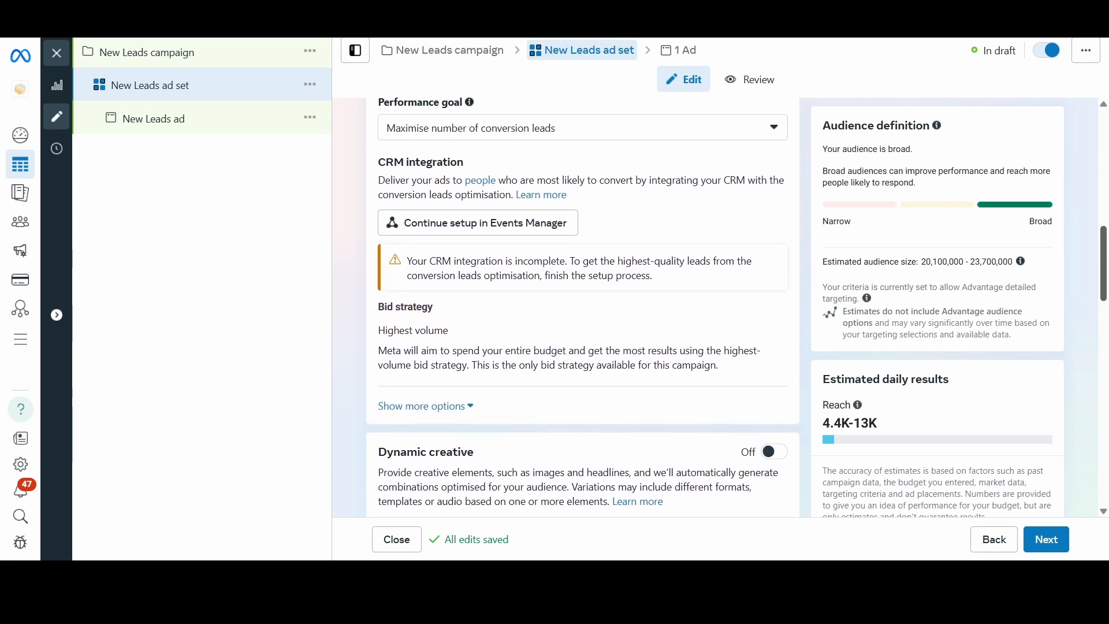
pyautogui.scroll(-6, 583, 307)
pyautogui.scroll(-1, 582, 306)
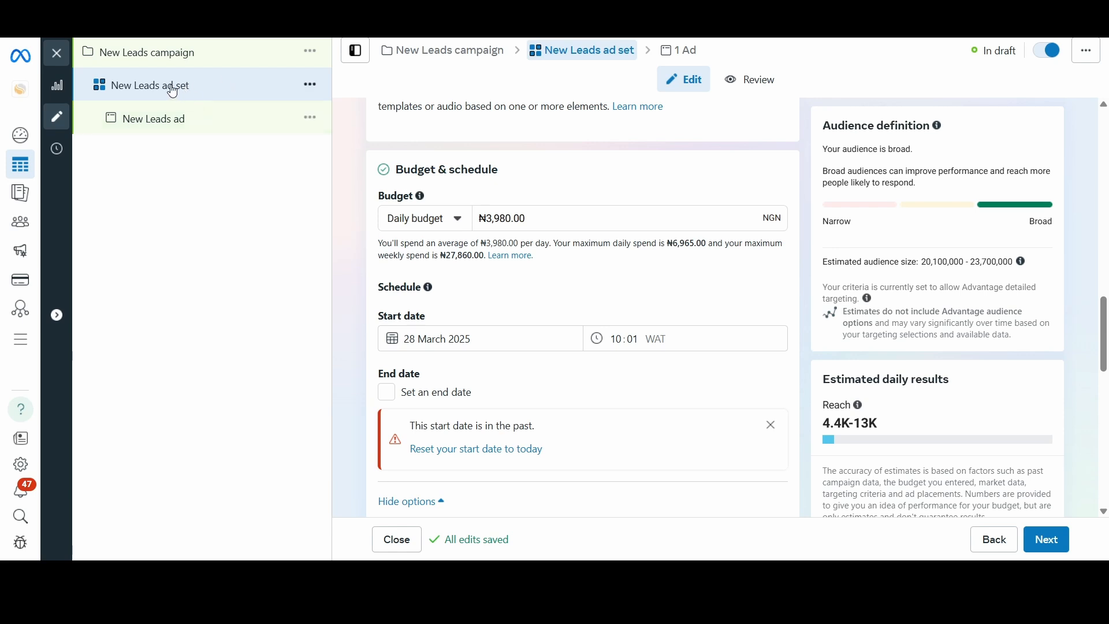
# Duplicate the New Leads ad set once within the original campaign.
pyautogui.click(312, 86)
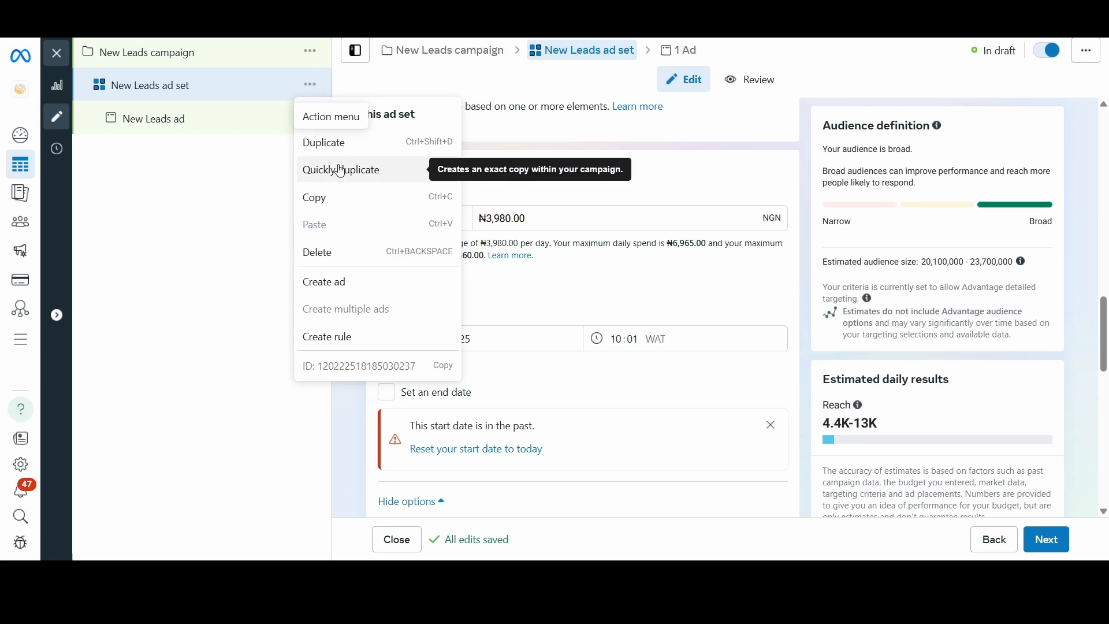
pyautogui.click(323, 142)
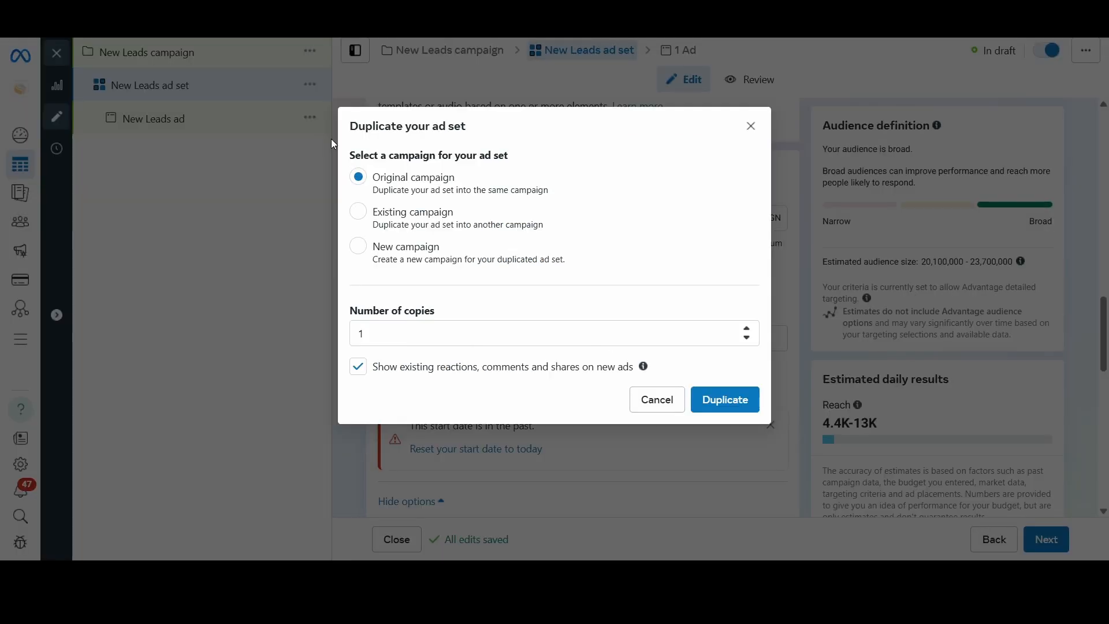
pyautogui.click(714, 398)
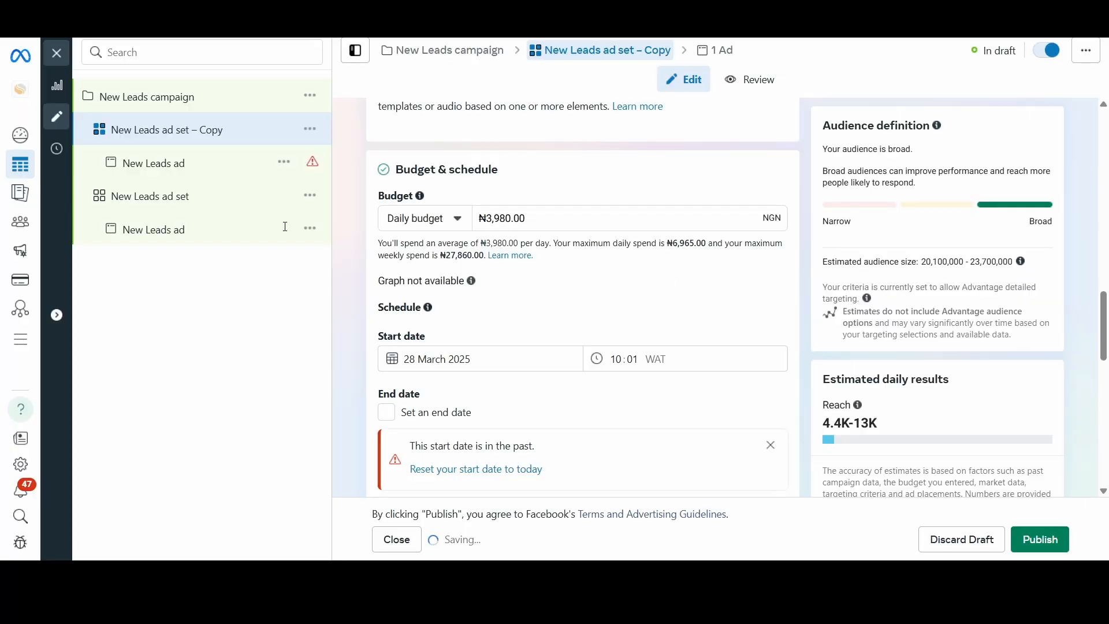
# Duplicate the copied ad set into four further copies within the original campaign.
pyautogui.click(310, 130)
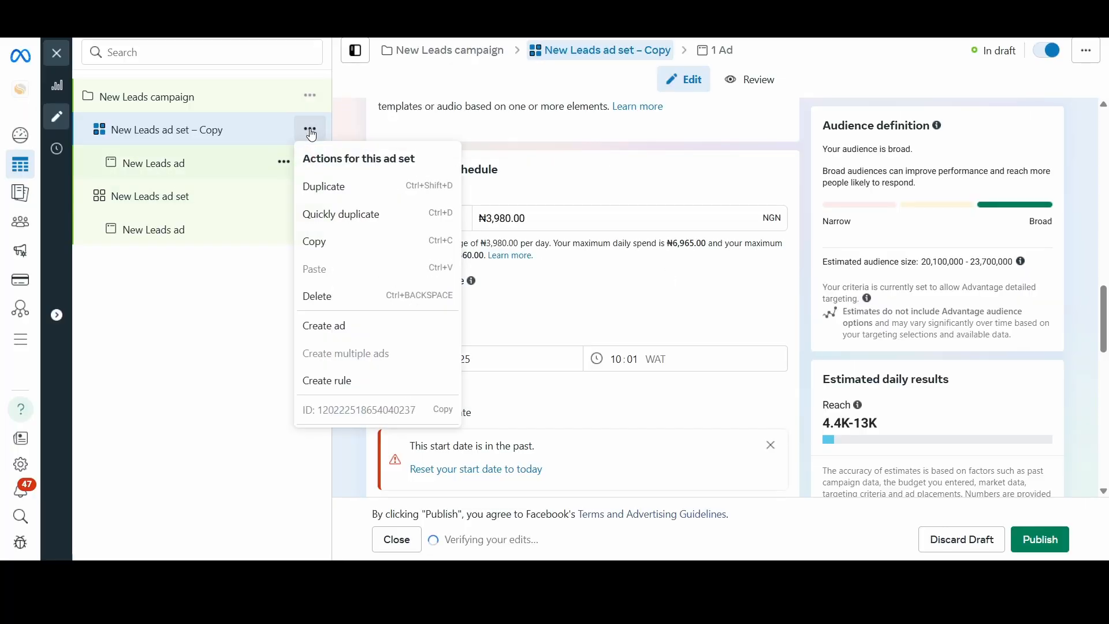
pyautogui.click(352, 190)
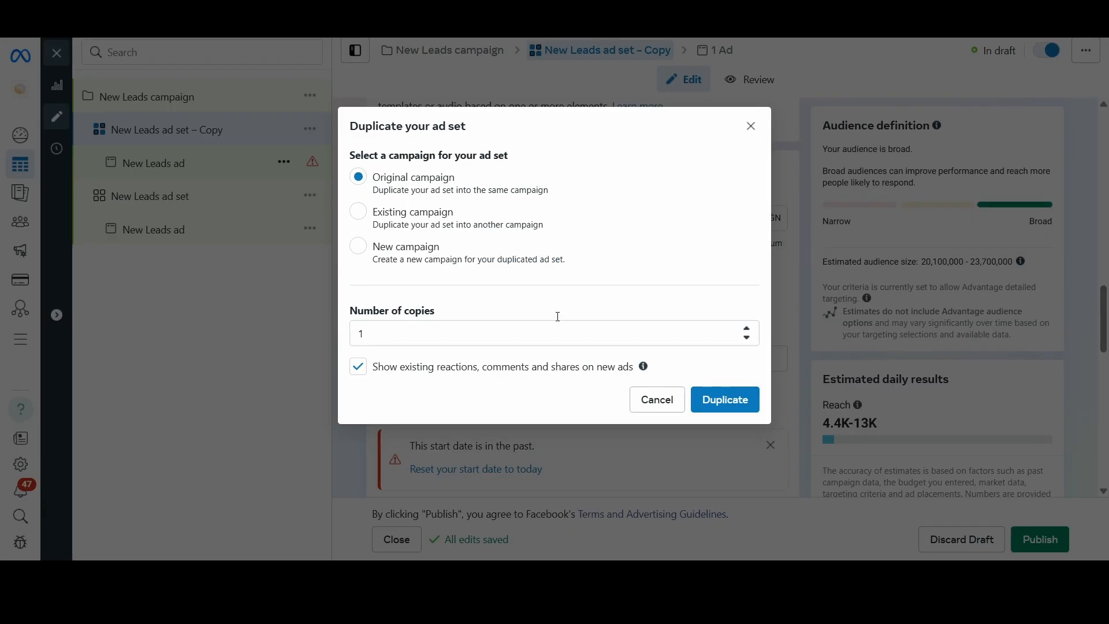
pyautogui.click(748, 339)
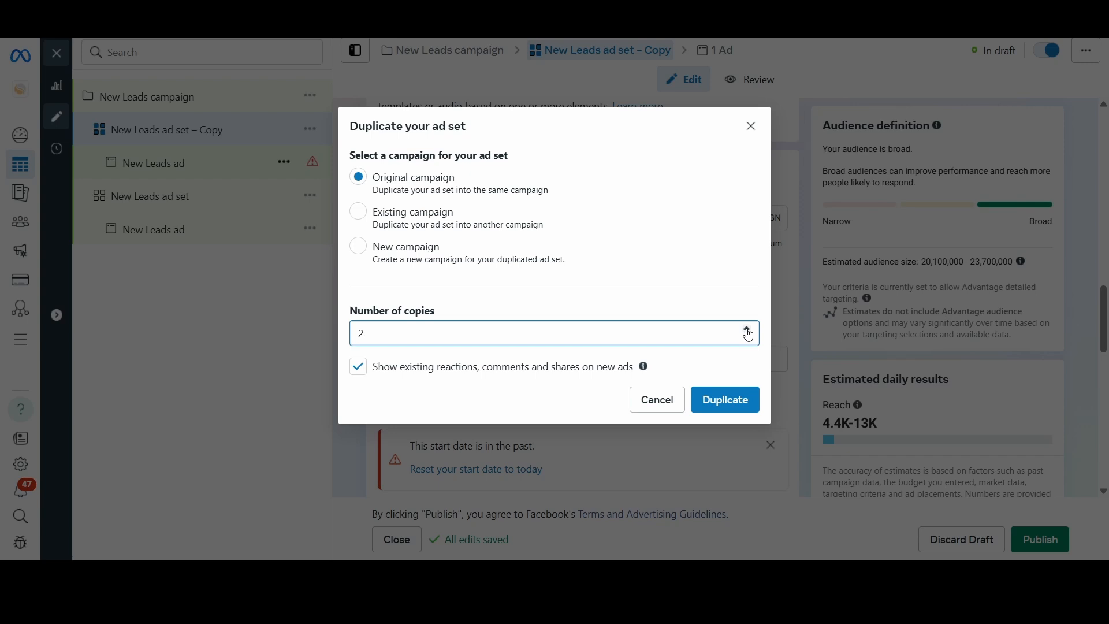
pyautogui.click(736, 398)
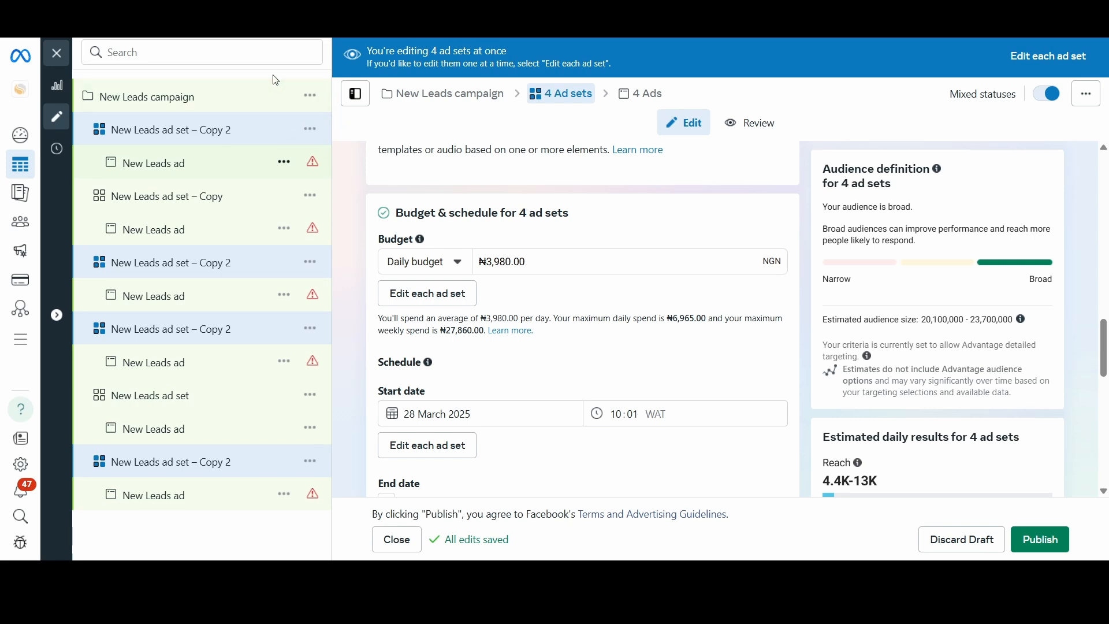
pyautogui.click(243, 56)
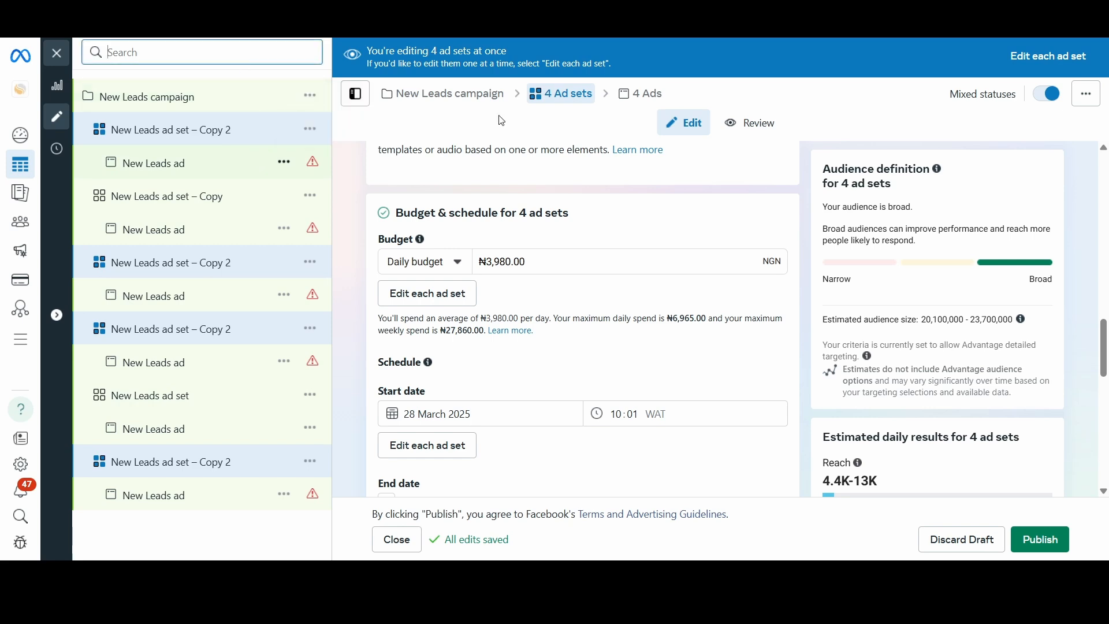
# Open individual editing for the four new ad sets and narrow the selection to the first New Leads ad set – Copy 2.
pyautogui.click(1047, 56)
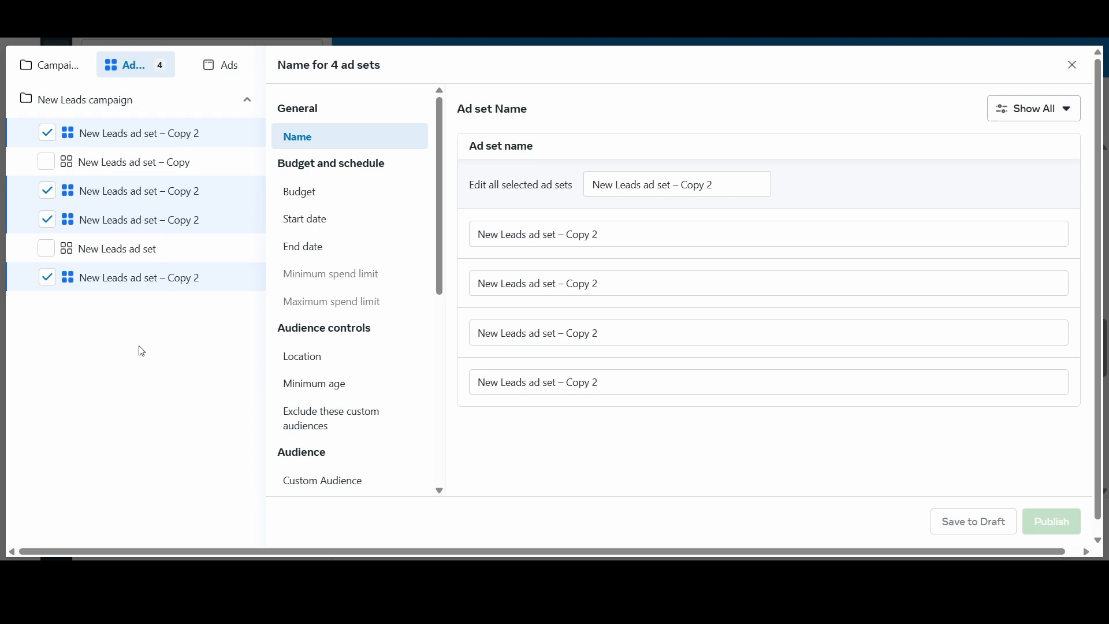
pyautogui.click(46, 133)
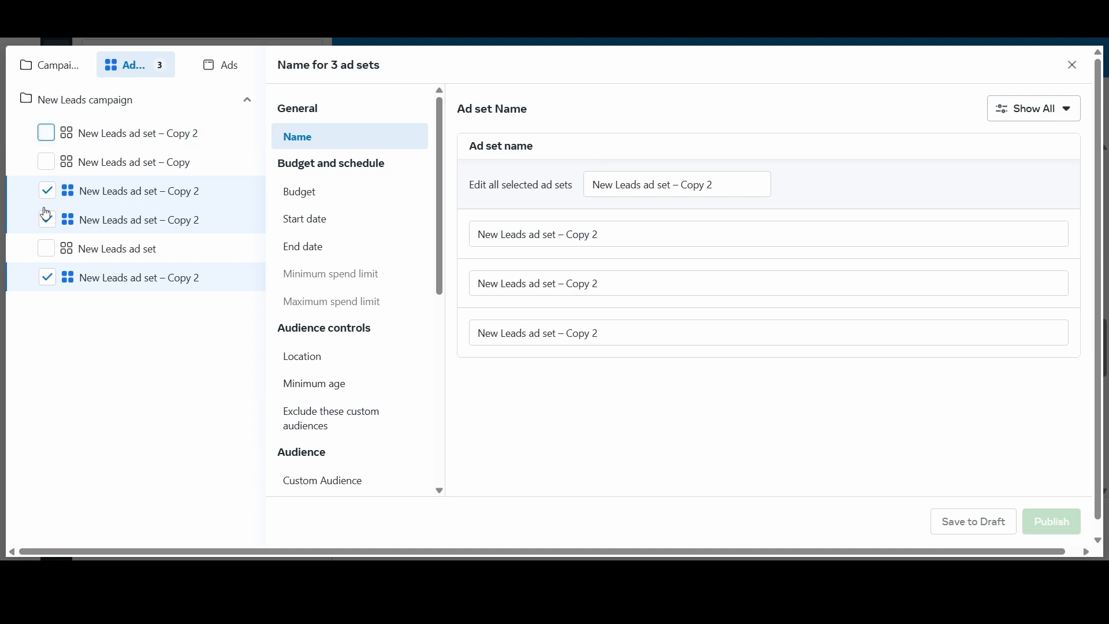
pyautogui.click(47, 191)
pyautogui.click(47, 219)
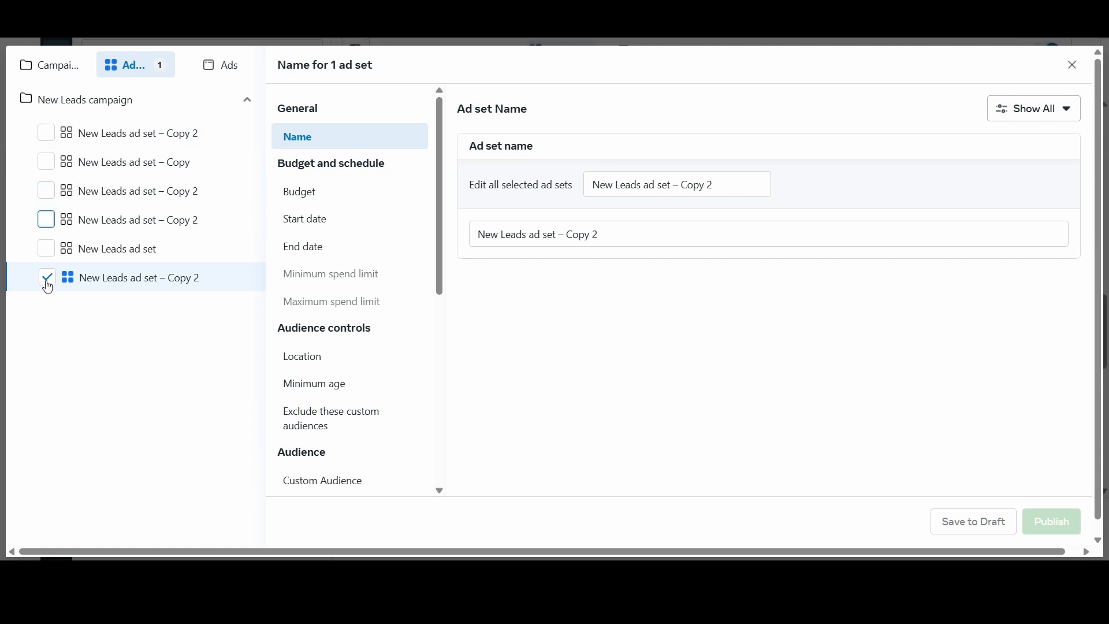
pyautogui.click(49, 283)
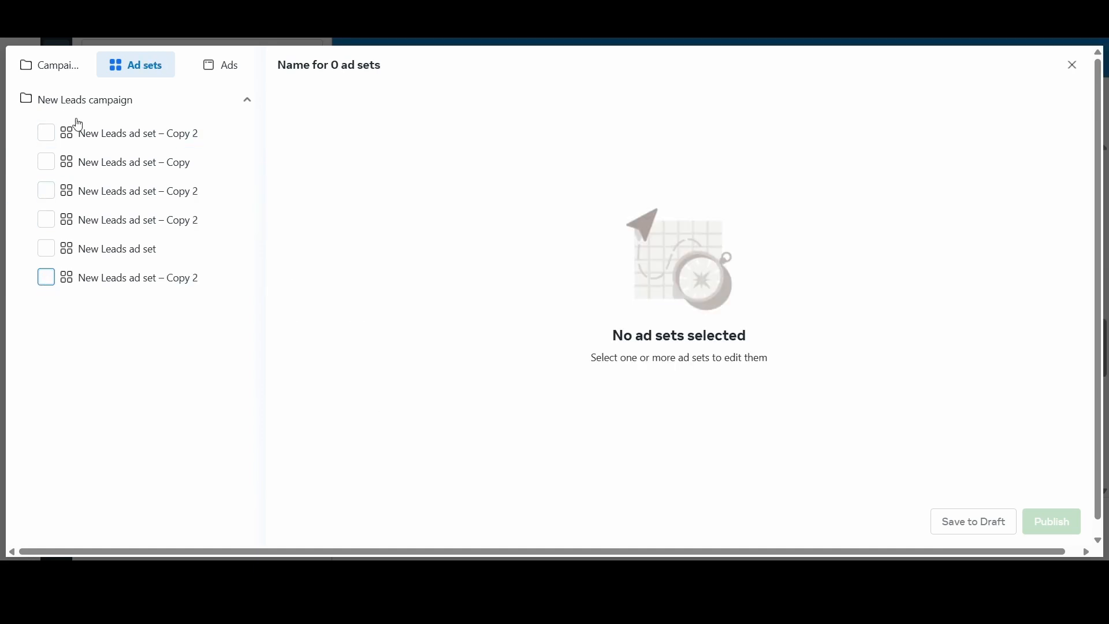
pyautogui.click(149, 141)
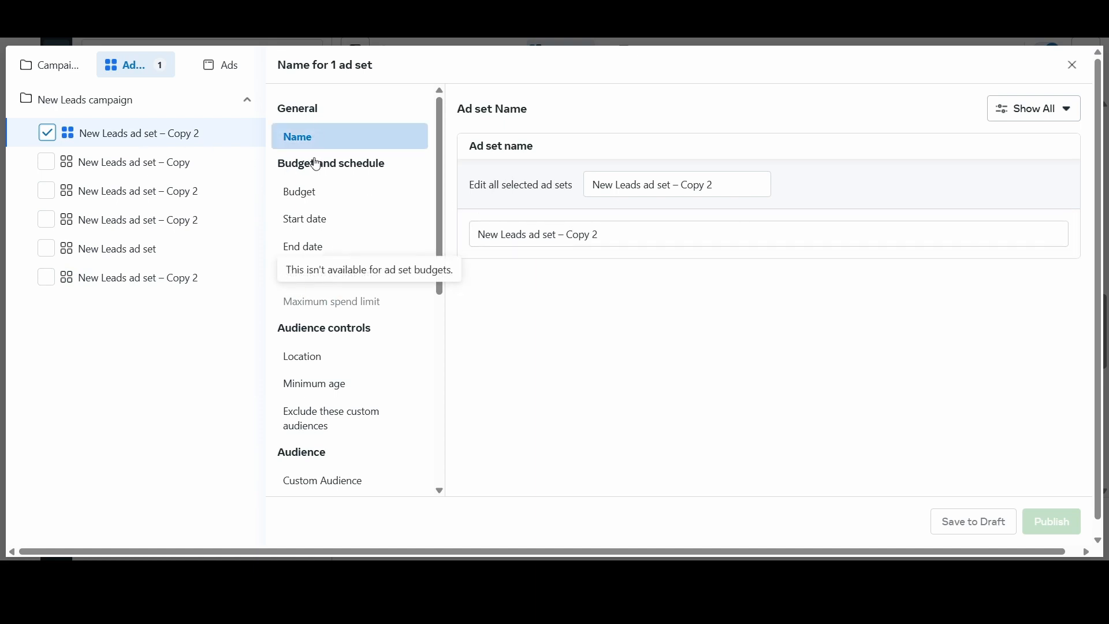
# Review the selected ad set's budget, start date, end date and location settings, and close the individual editing window.
pyautogui.click(310, 202)
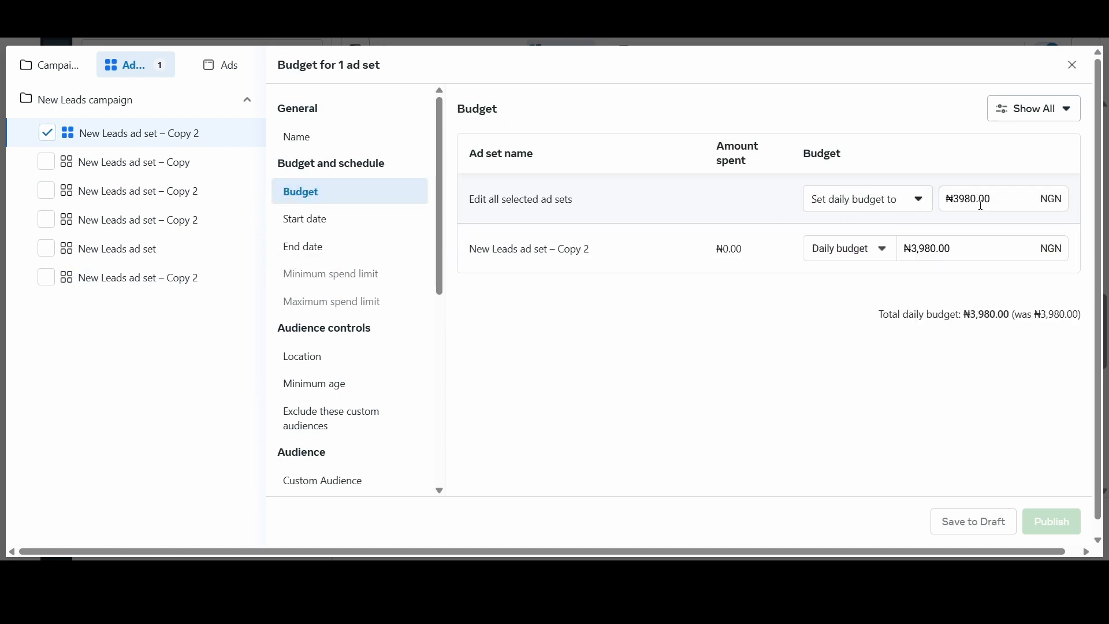
pyautogui.click(337, 226)
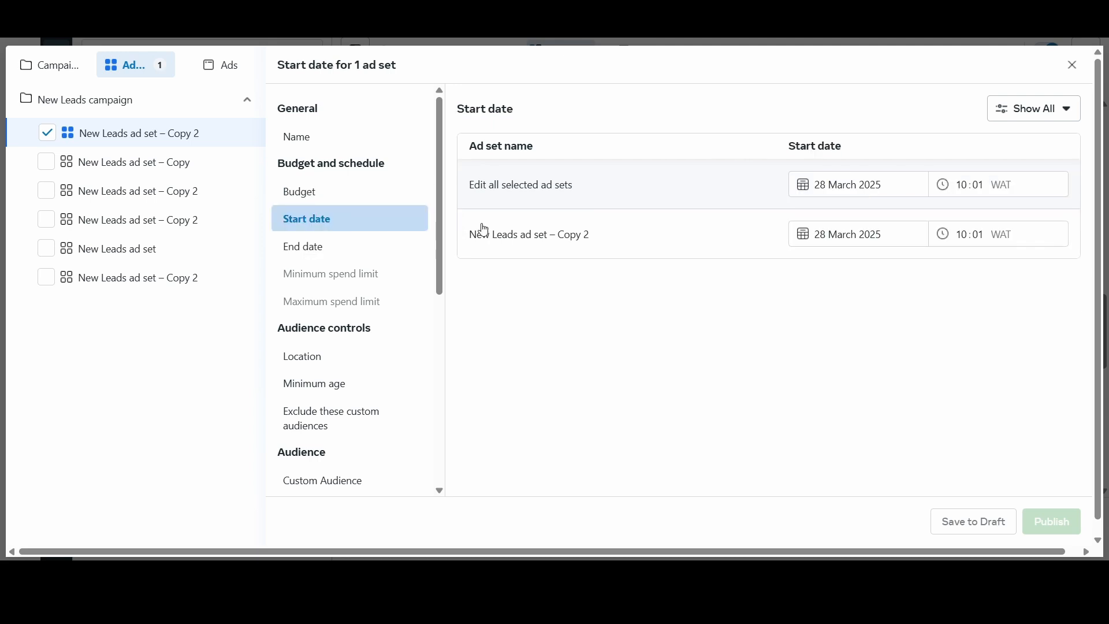
pyautogui.click(334, 251)
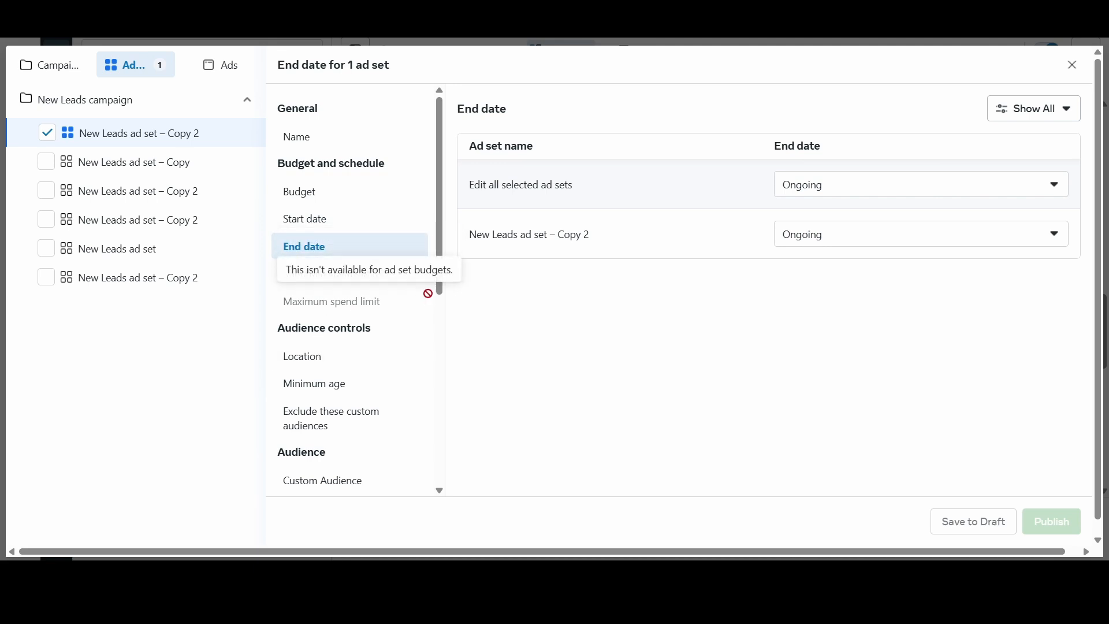
pyautogui.moveTo(443, 291); pyautogui.dragTo(456, 341)
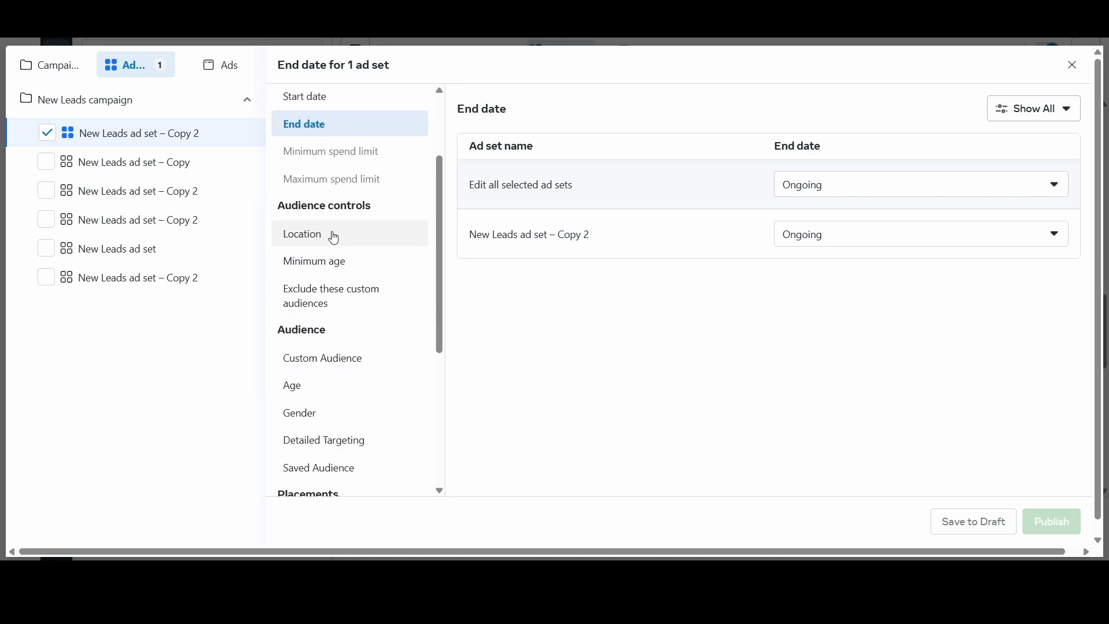
pyautogui.click(334, 236)
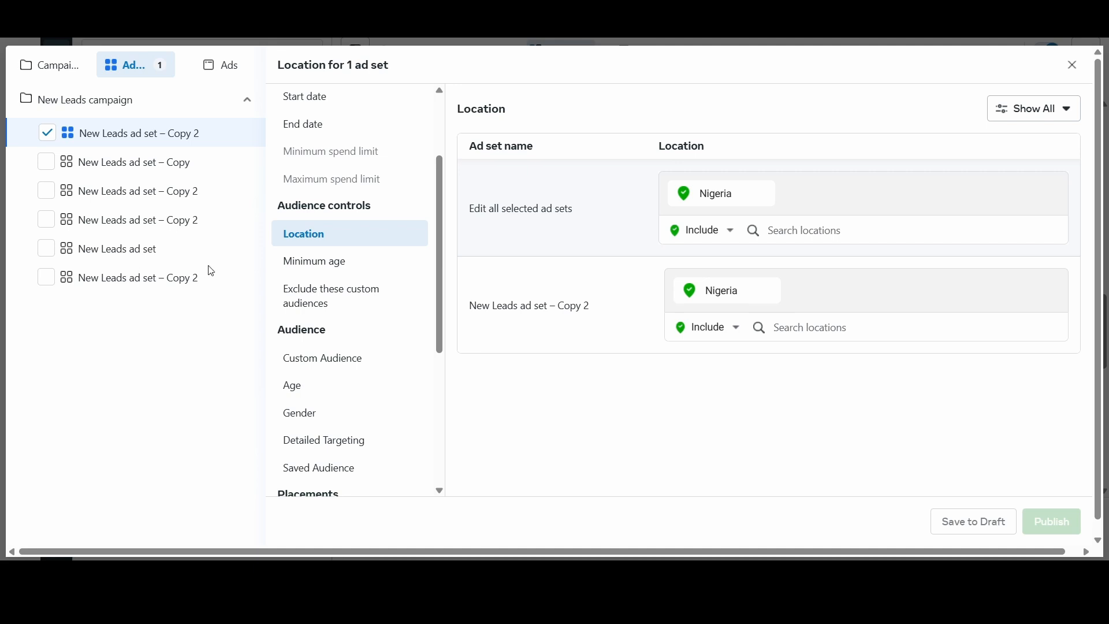
pyautogui.moveTo(211, 271); pyautogui.dragTo(49, 65)
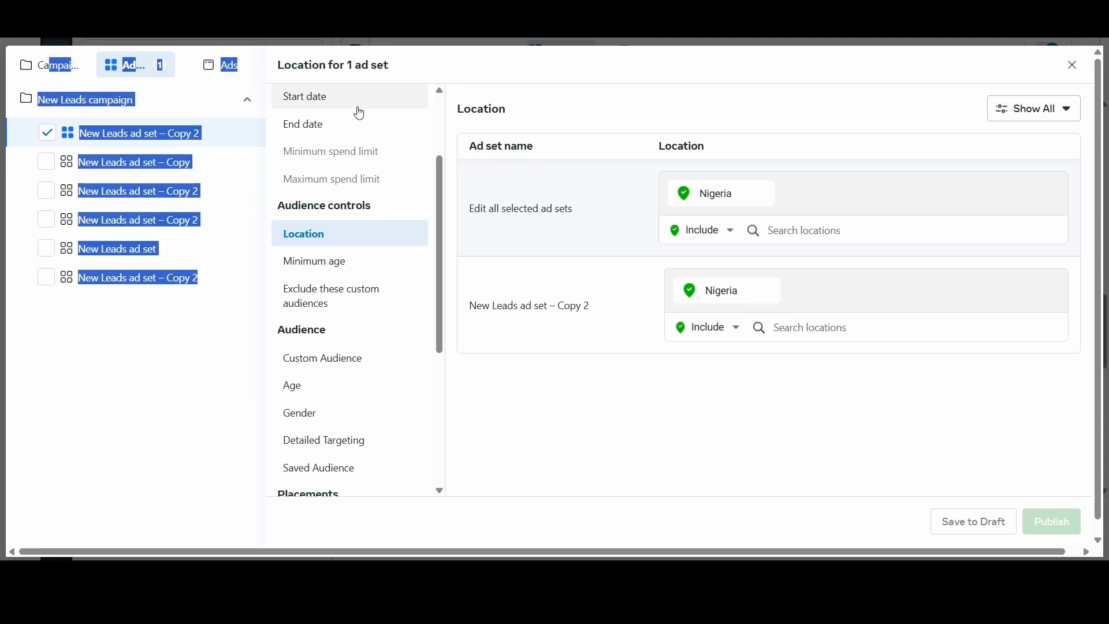
pyautogui.click(134, 375)
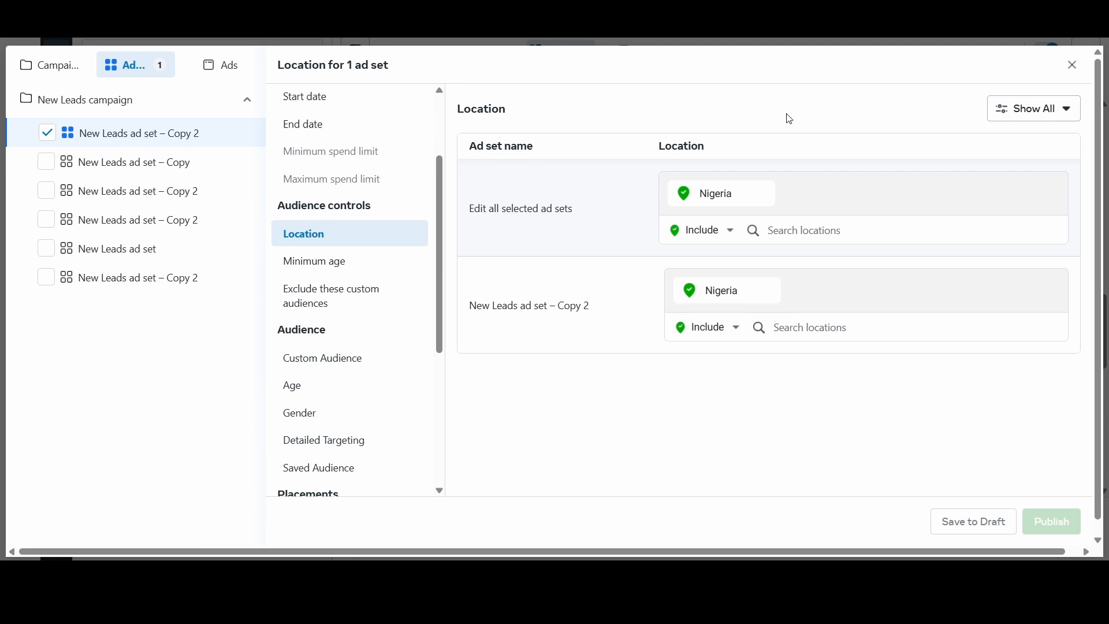
pyautogui.click(1073, 66)
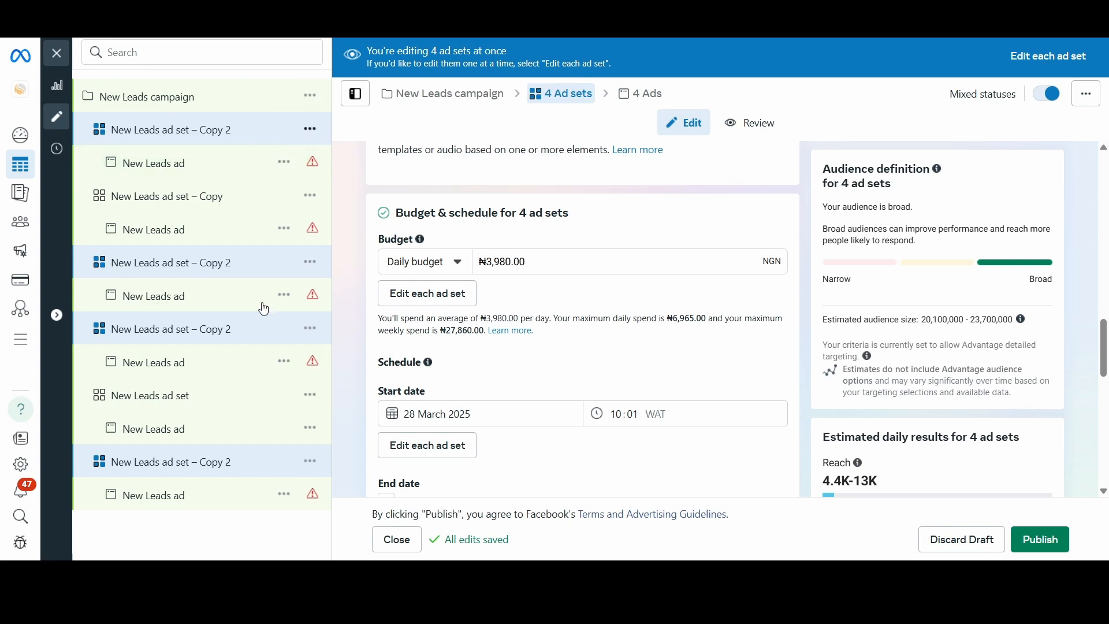
# Open the first New Leads ad set – Copy 2 on its own and set its conversion location to WhatsApp.
pyautogui.click(167, 167)
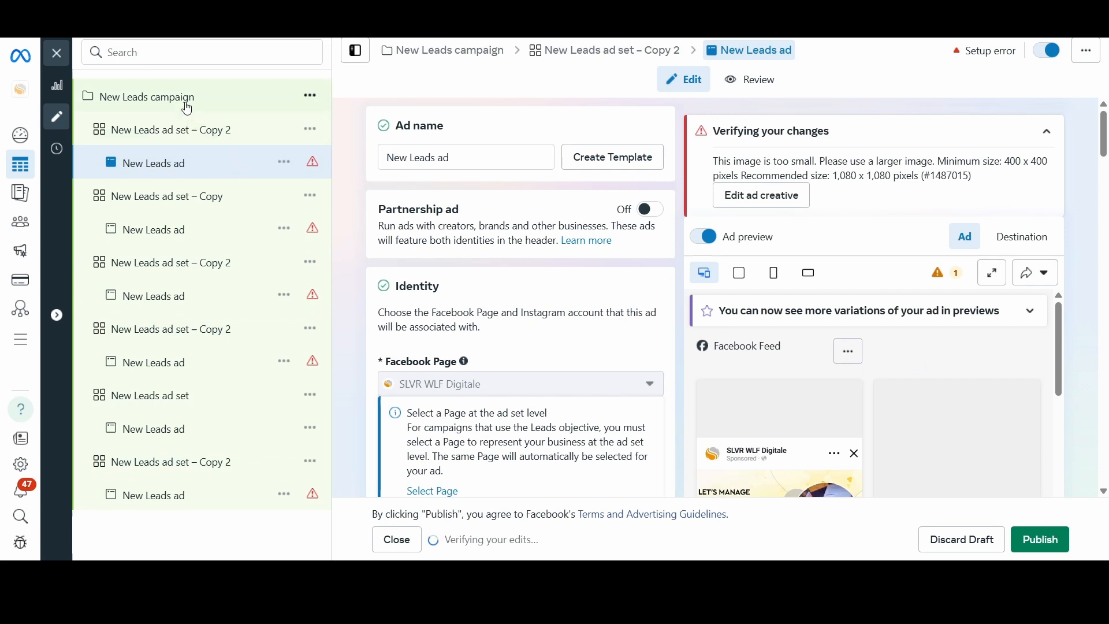
pyautogui.click(186, 136)
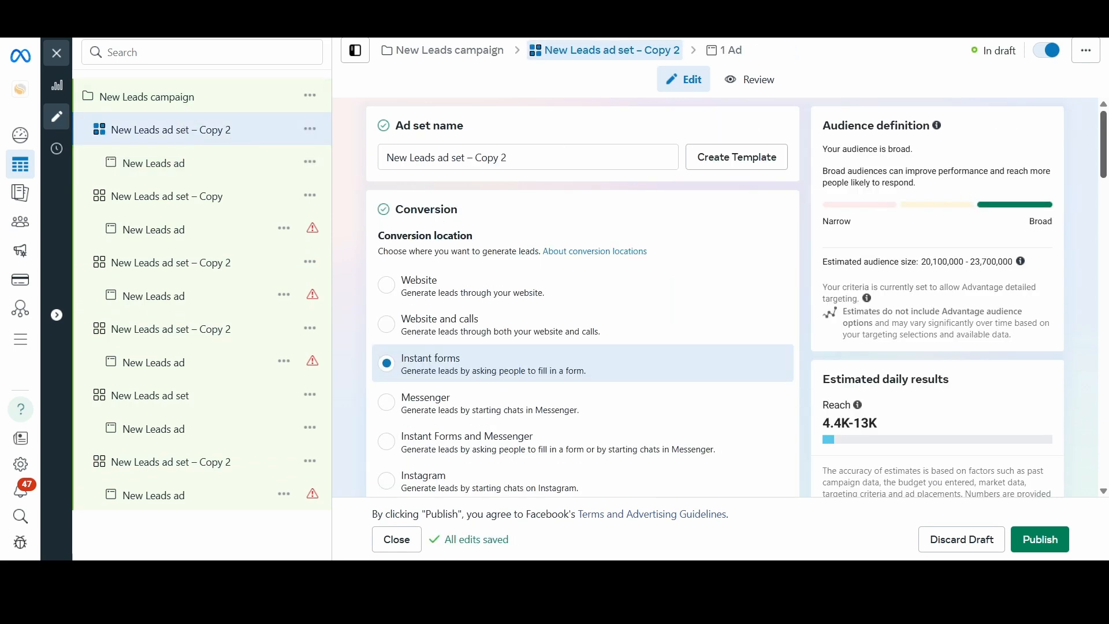
pyautogui.scroll(-2, 583, 300)
pyautogui.scroll(2, 582, 301)
pyautogui.scroll(-2, 583, 300)
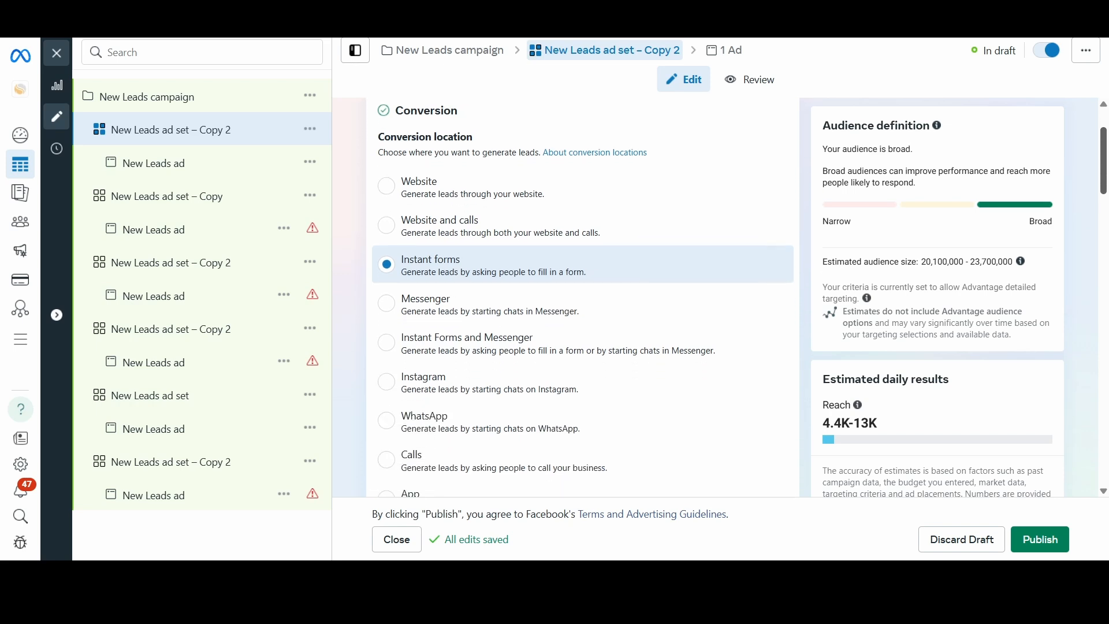
pyautogui.scroll(-1, 583, 297)
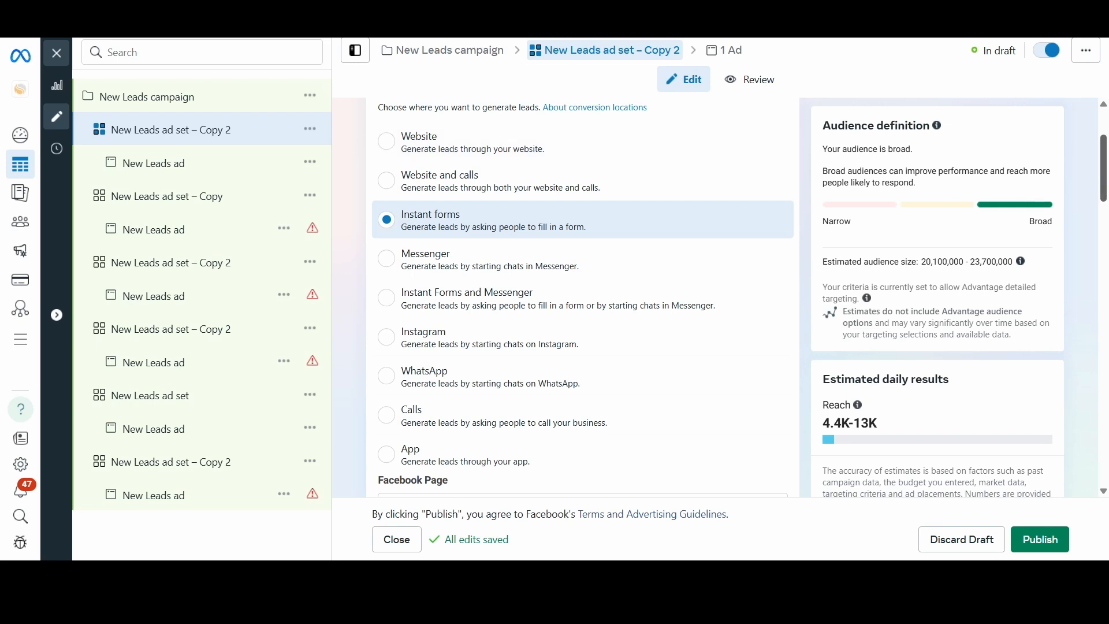
pyautogui.moveTo(1104, 189)
pyautogui.mouseDown()
pyautogui.moveTo(1104, 217)
pyautogui.moveTo(1104, 197)
pyautogui.mouseUp()
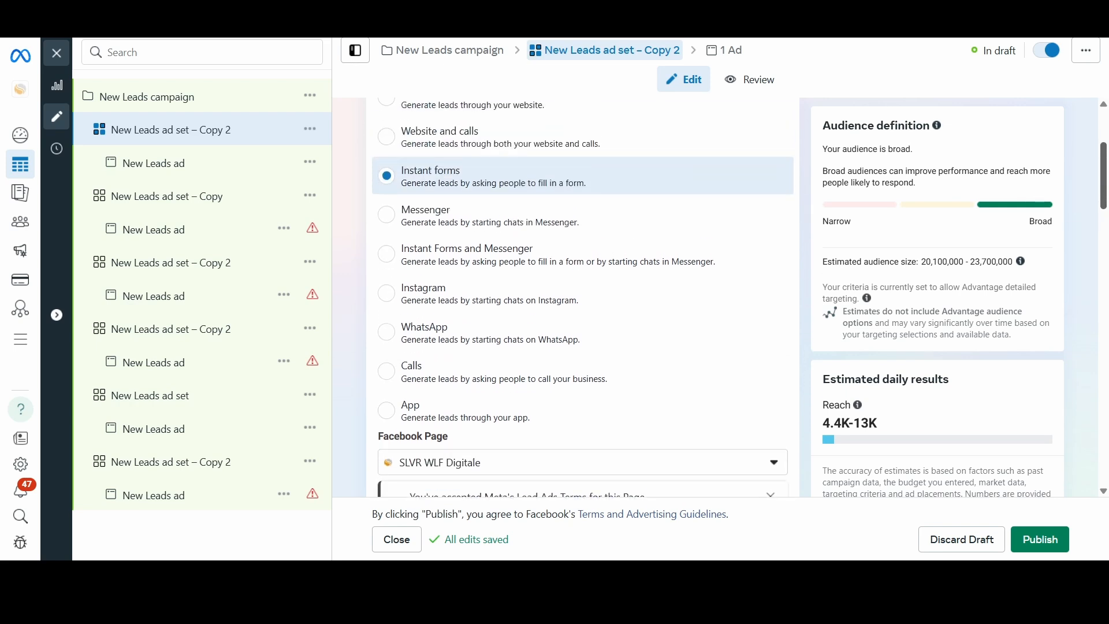
pyautogui.click(546, 343)
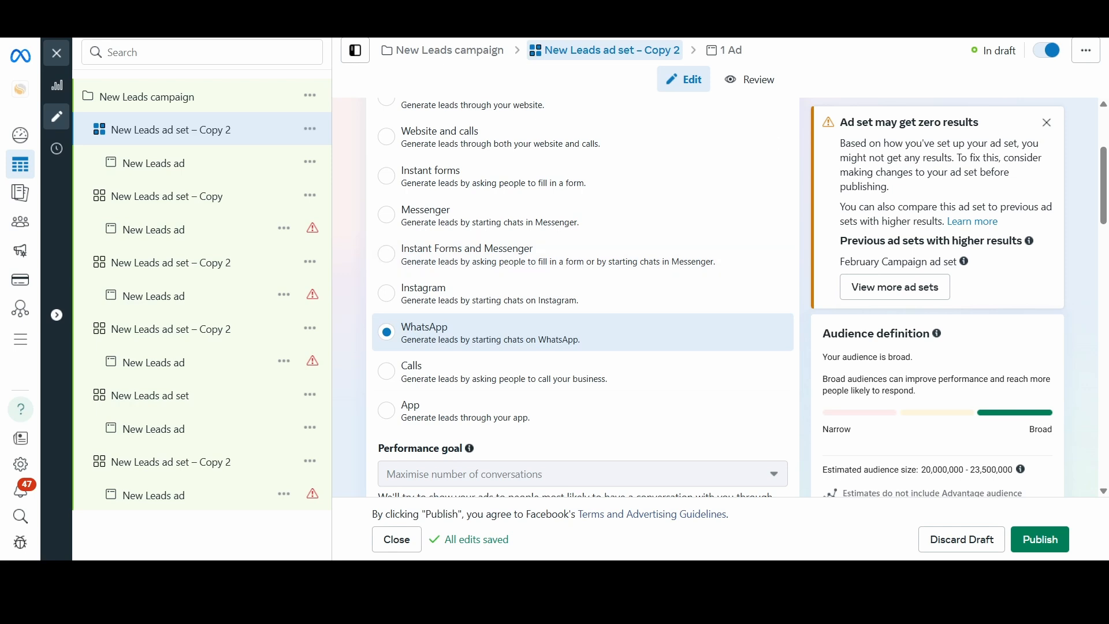
# Look through the ad set's performance goal, Facebook Page, WhatsApp account, bid control and budget settings.
pyautogui.scroll(-4, 1103, 185)
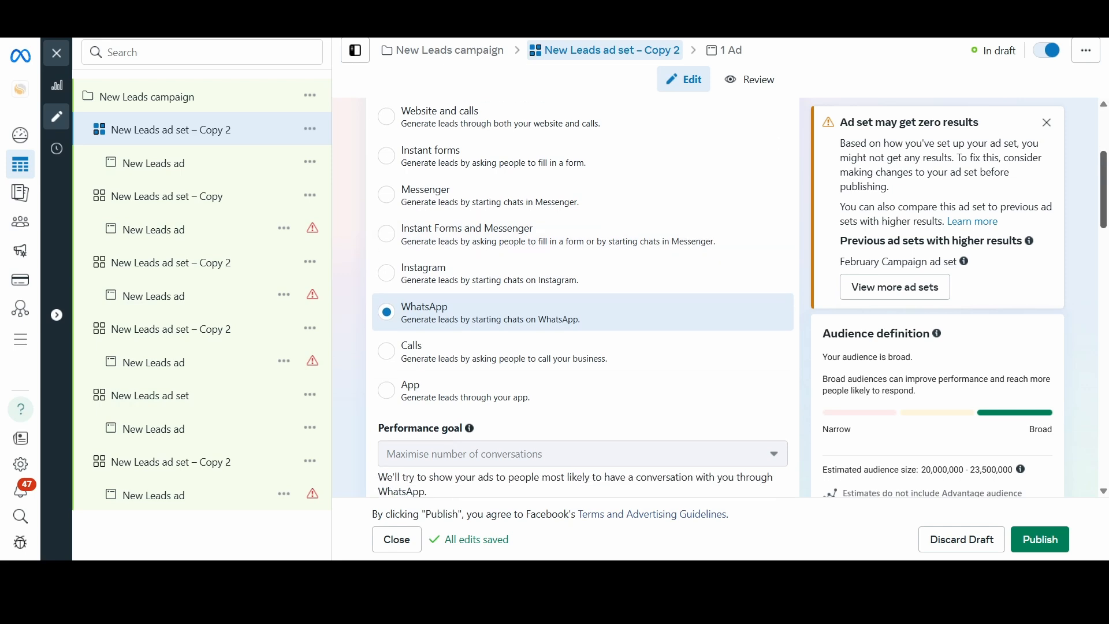
pyautogui.scroll(4, 583, 300)
pyautogui.scroll(-1, 583, 300)
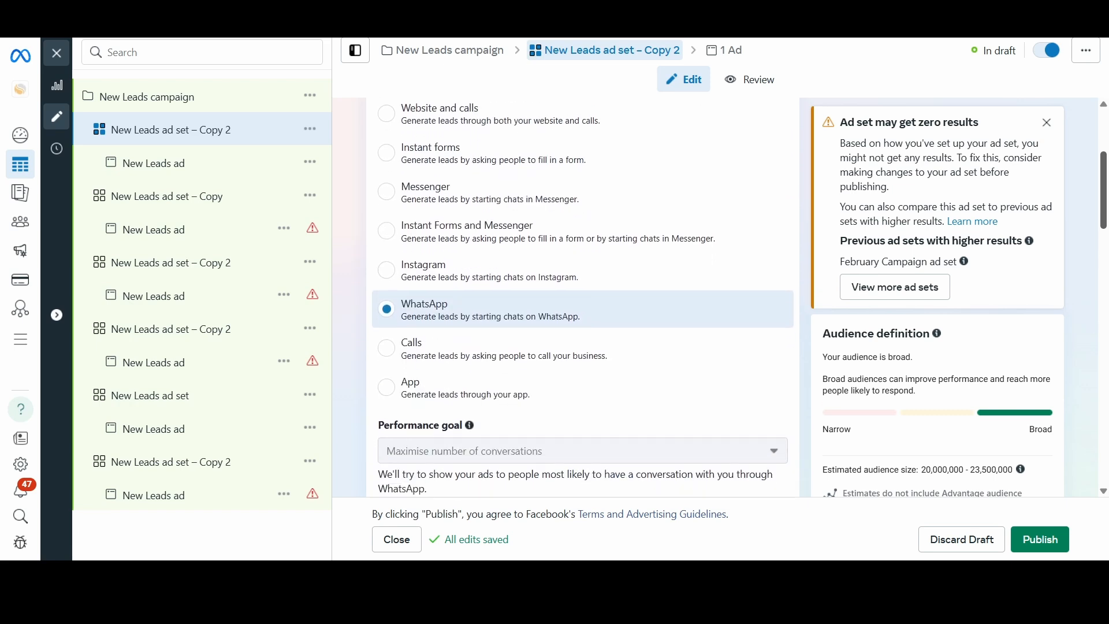
pyautogui.scroll(-1, 583, 300)
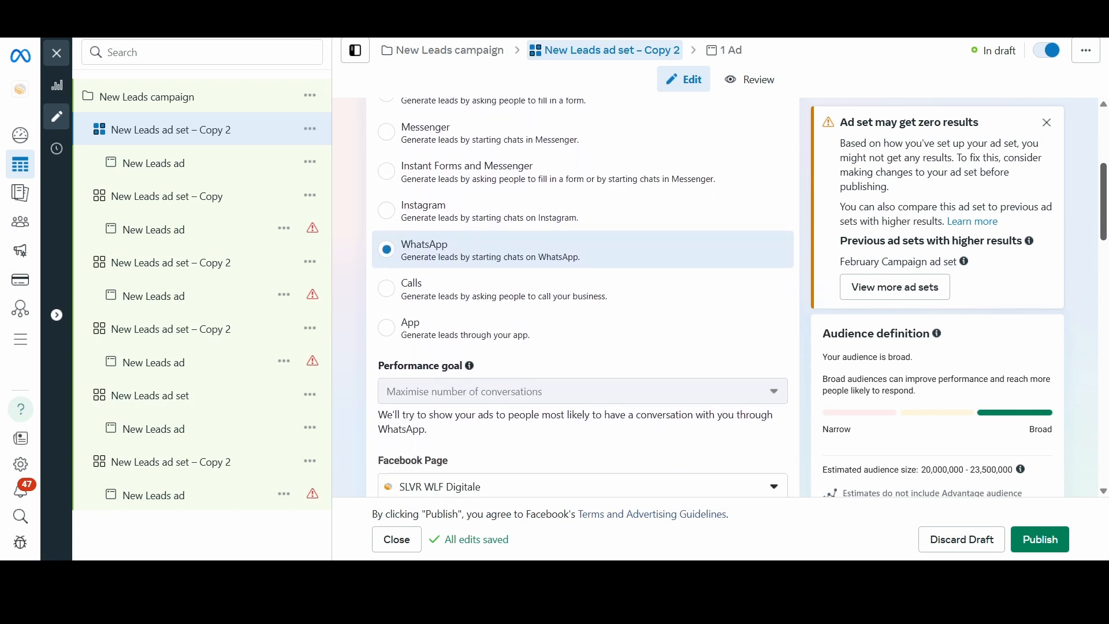
pyautogui.scroll(-6, 582, 301)
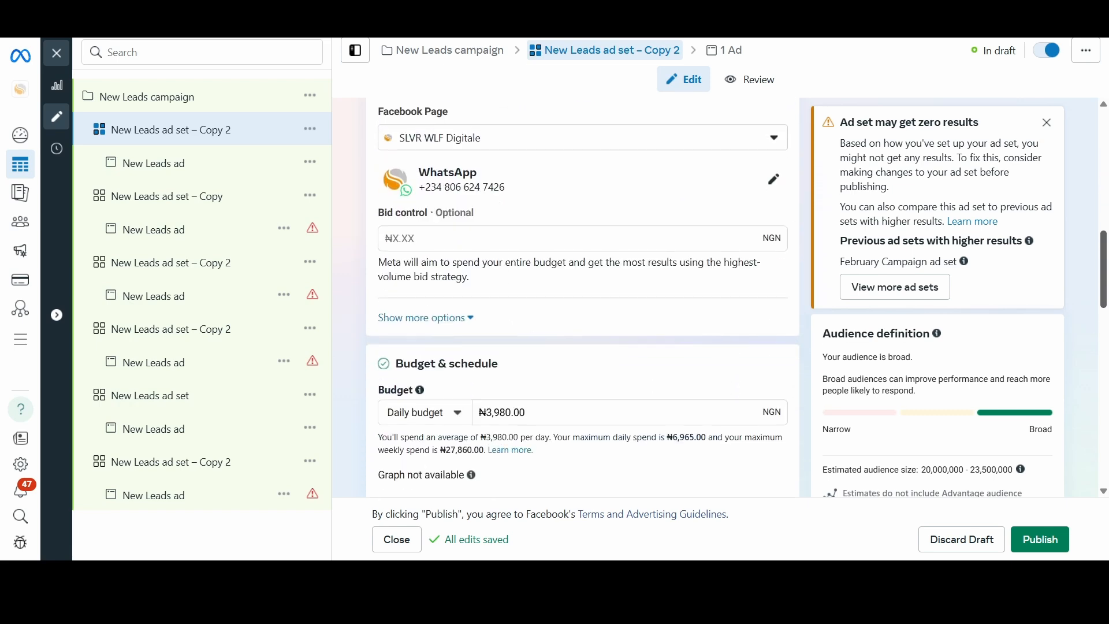
# Look over the ad set's bid control, daily budget and start and end date settings.
pyautogui.scroll(-1, 582, 300)
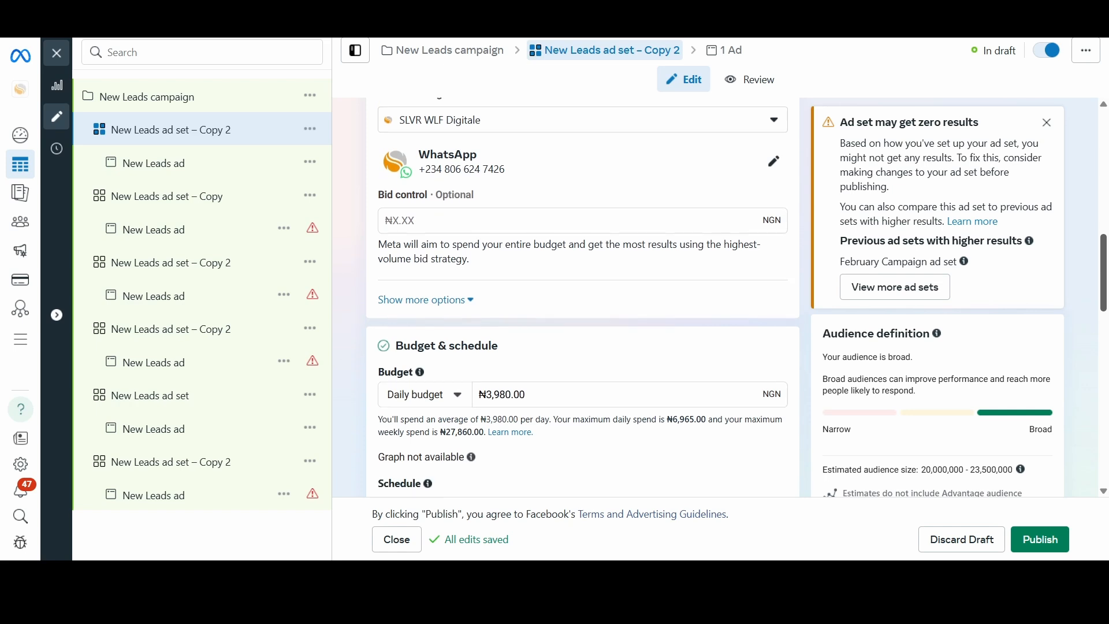
pyautogui.scroll(1, 583, 300)
pyautogui.scroll(-1, 583, 300)
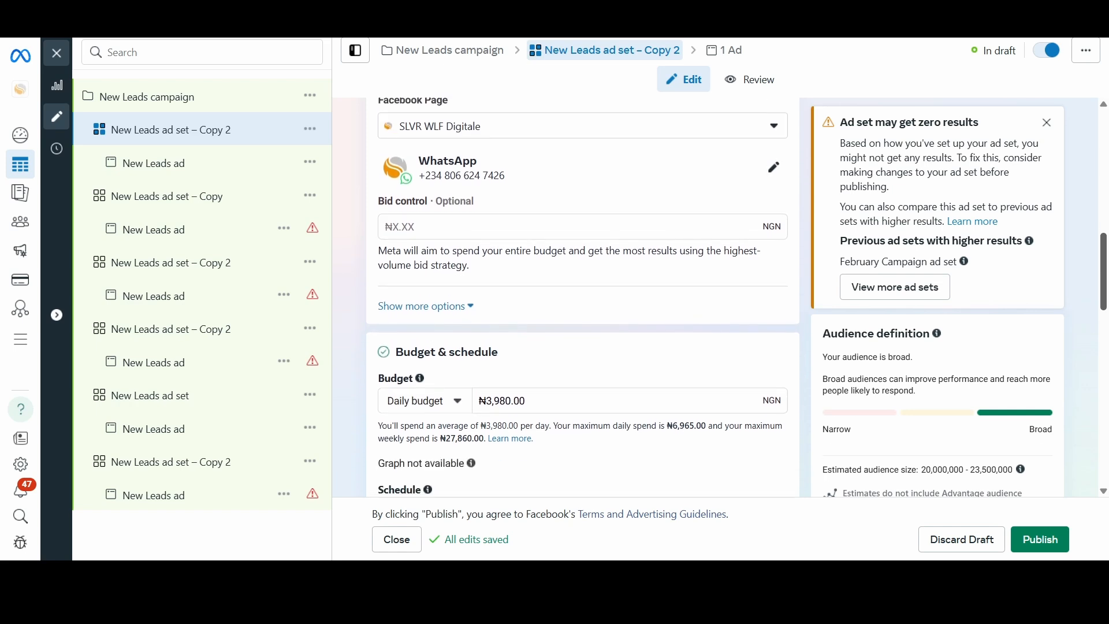
pyautogui.scroll(-1, 583, 300)
pyautogui.scroll(1, 583, 301)
pyautogui.scroll(-3, 583, 301)
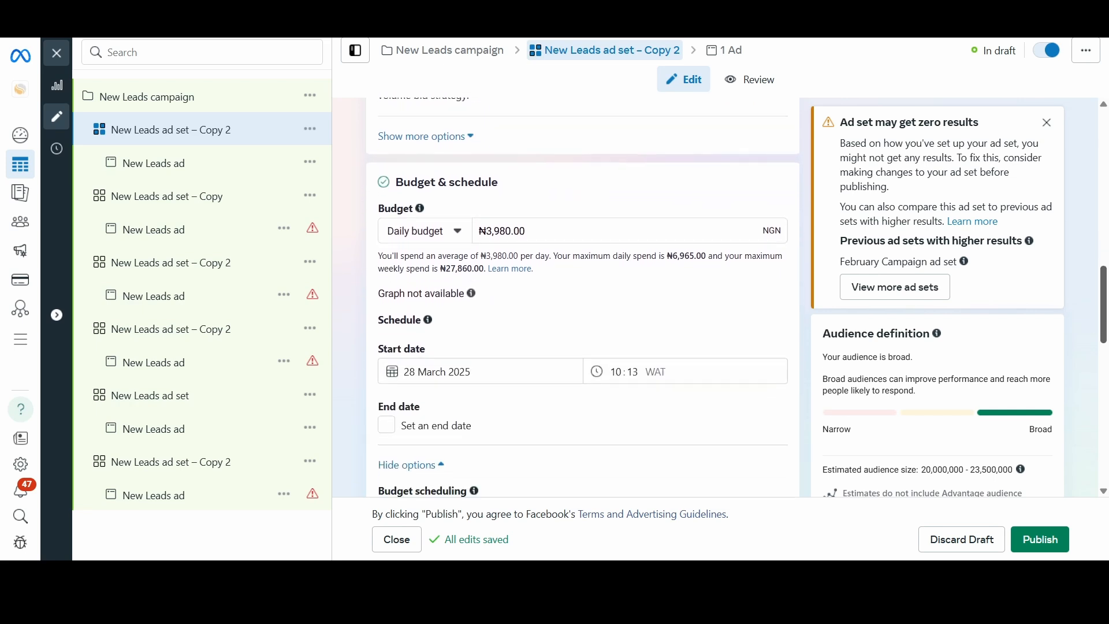
pyautogui.moveTo(1105, 278); pyautogui.dragTo(1104, 224)
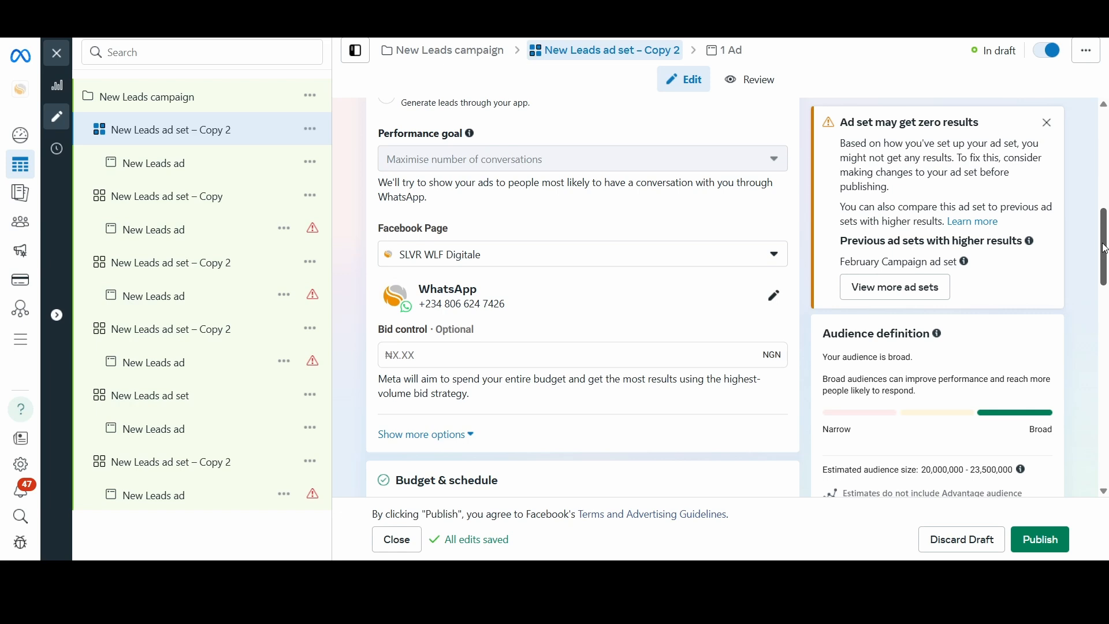
pyautogui.scroll(-3, 1106, 249)
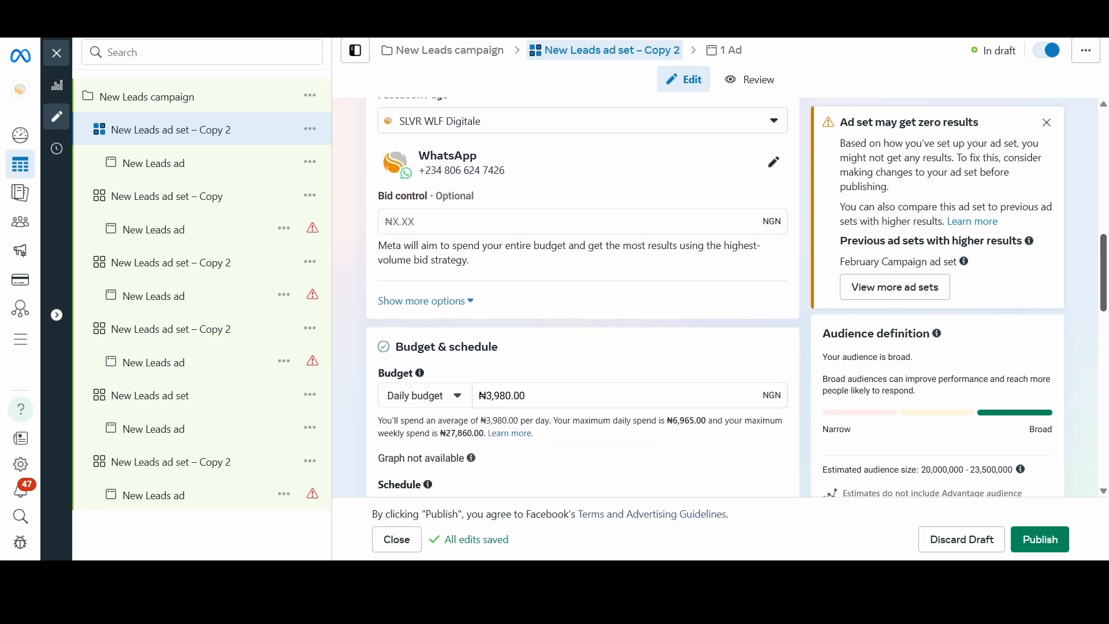
# Set the ad set's optional bid control to ₦1,000 and reveal the additional delivery type option.
pyautogui.click(434, 222)
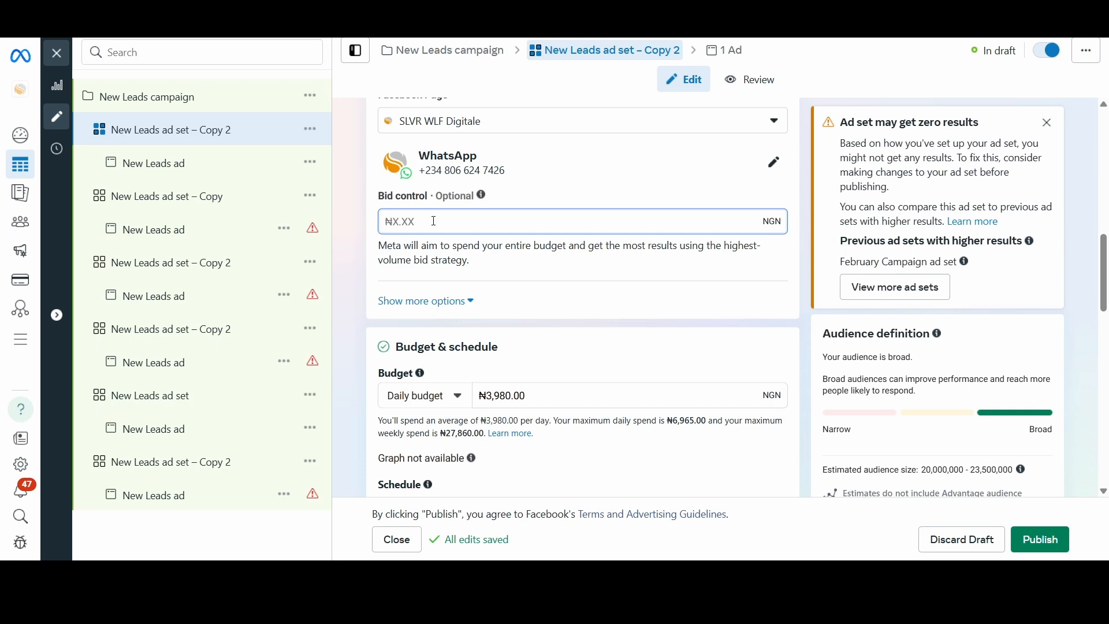
pyautogui.write('1000')
pyautogui.click(510, 273)
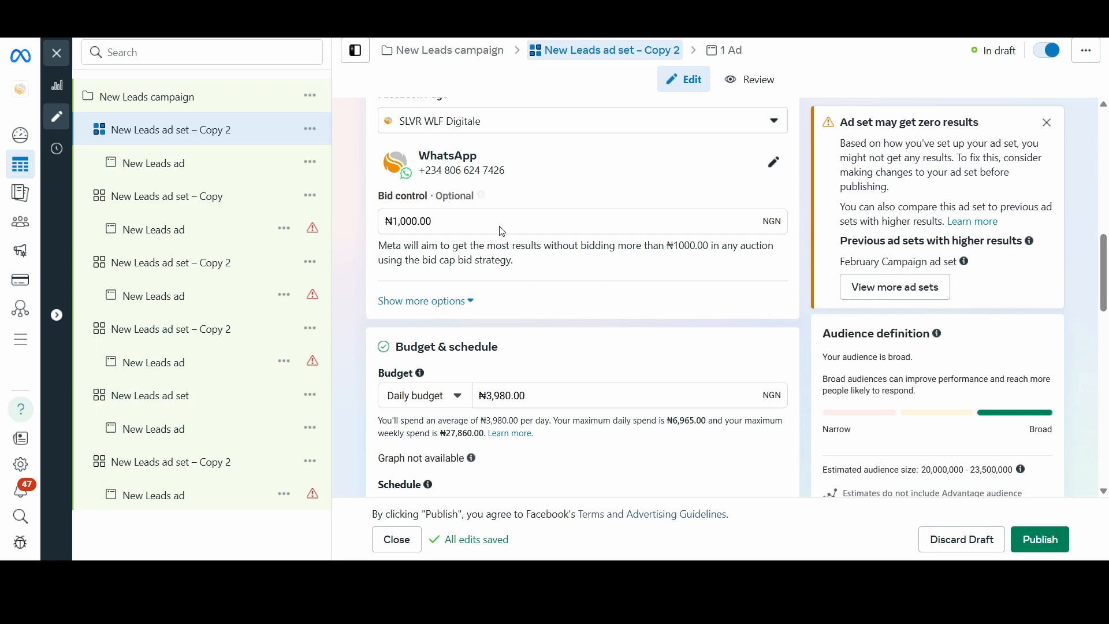
pyautogui.click(471, 303)
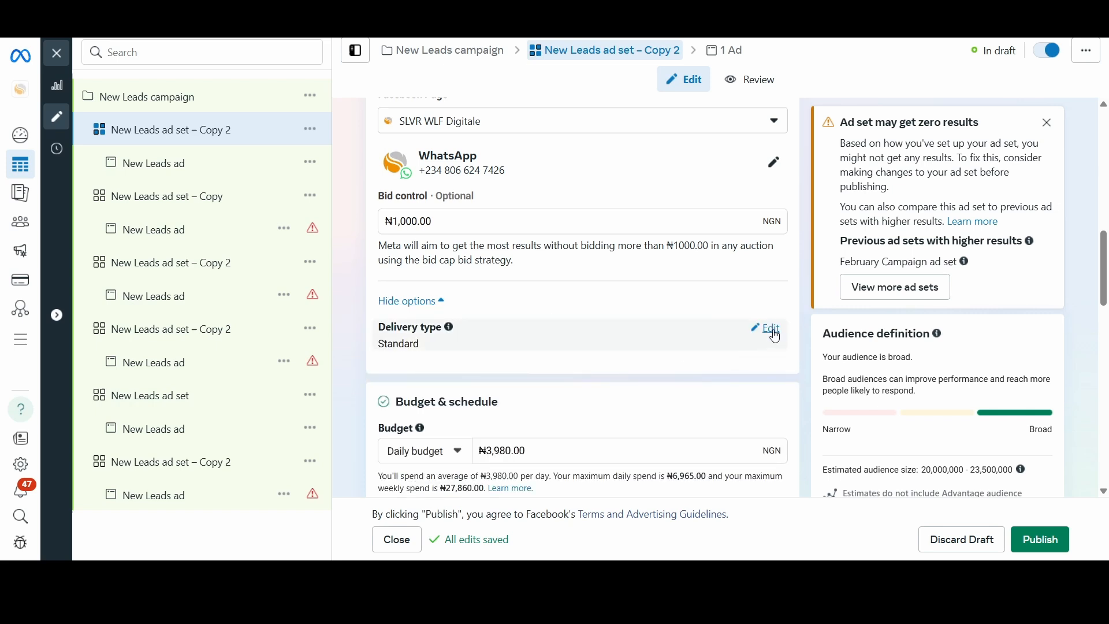
# Clear the amount from the ad set's bid control.
pyautogui.click(511, 221)
pyautogui.press('BackSpace')
pyautogui.press('BackSpace')
pyautogui.press('BackSpace')
pyautogui.press('BackSpace')
pyautogui.press('BackSpace')
pyautogui.press('BackSpace')
pyautogui.press('BackSpace')
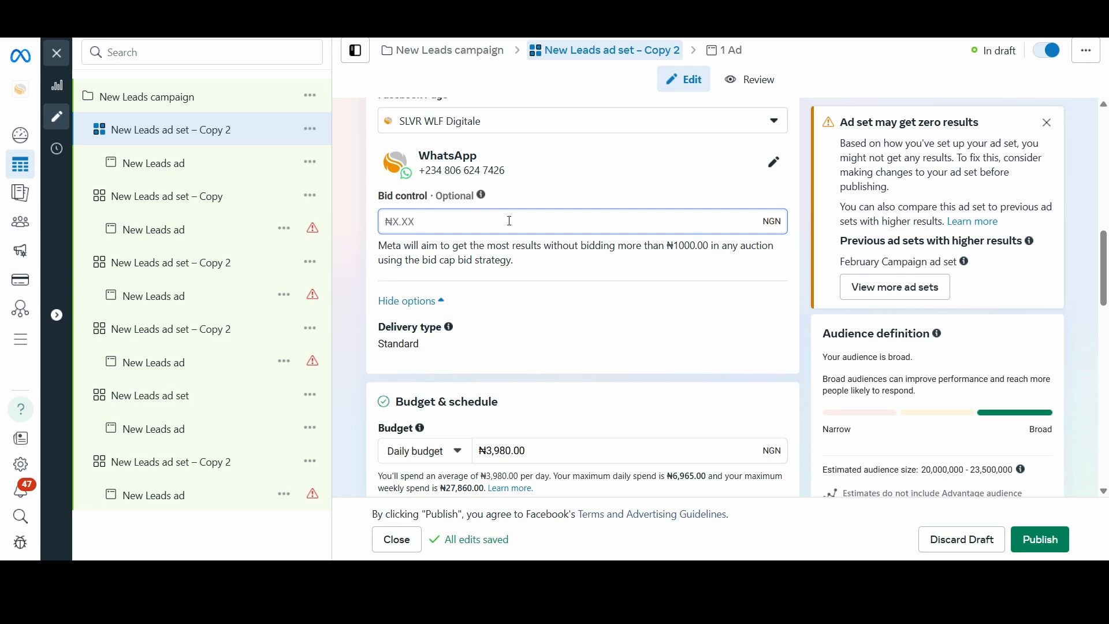
pyautogui.click(608, 162)
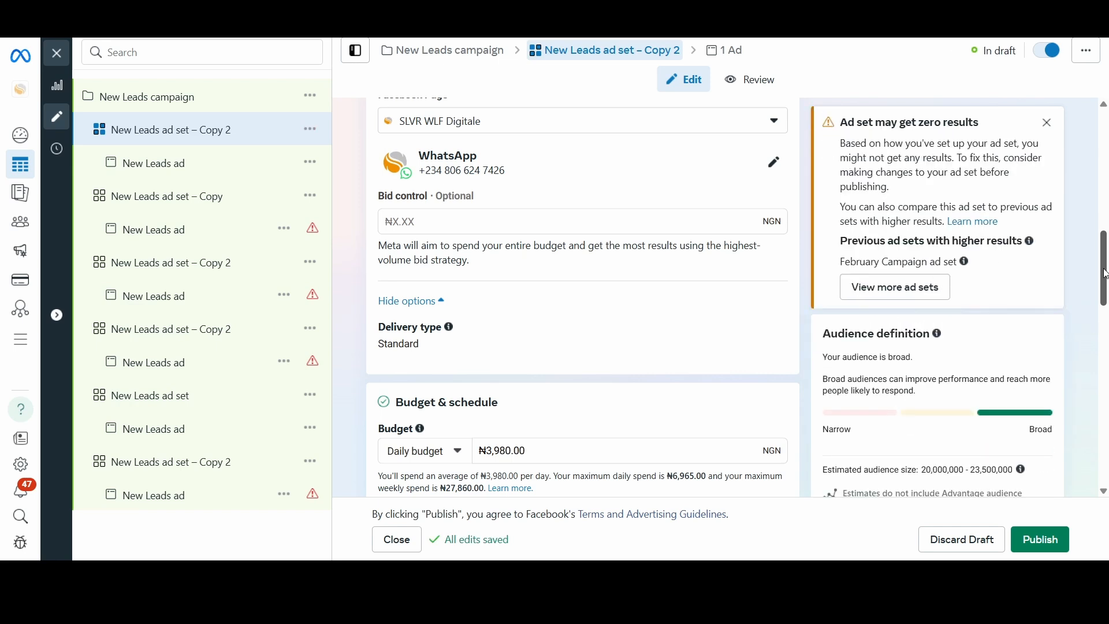
# View the budget type choices while keeping the daily budget, and enable an end date and disable it again.
pyautogui.scroll(-4, 583, 298)
pyautogui.scroll(-2, 539, 176)
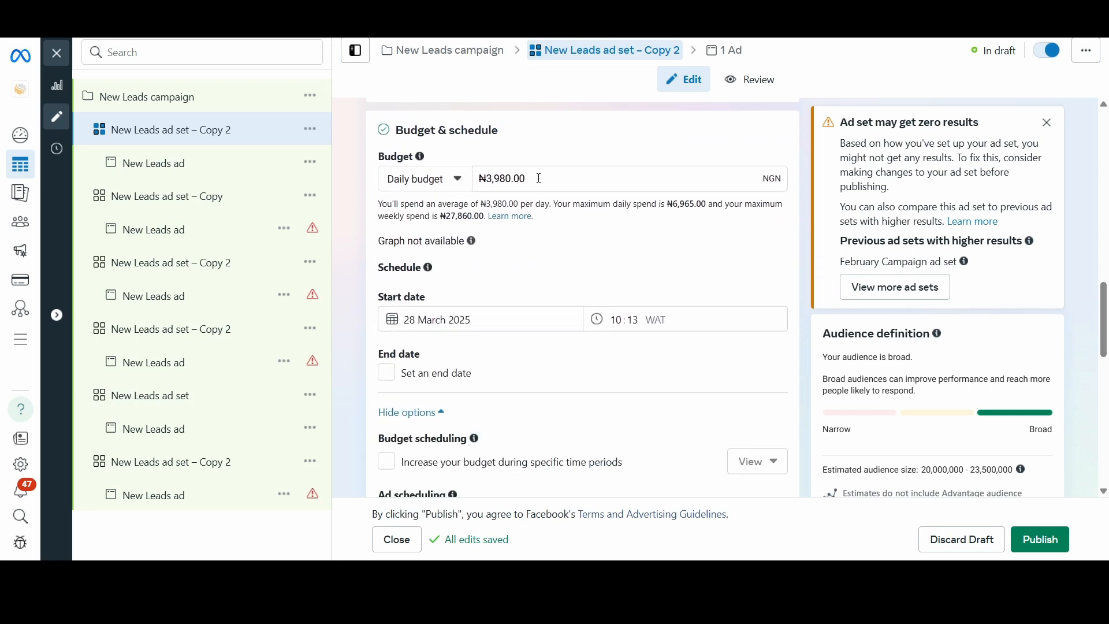
pyautogui.click(460, 182)
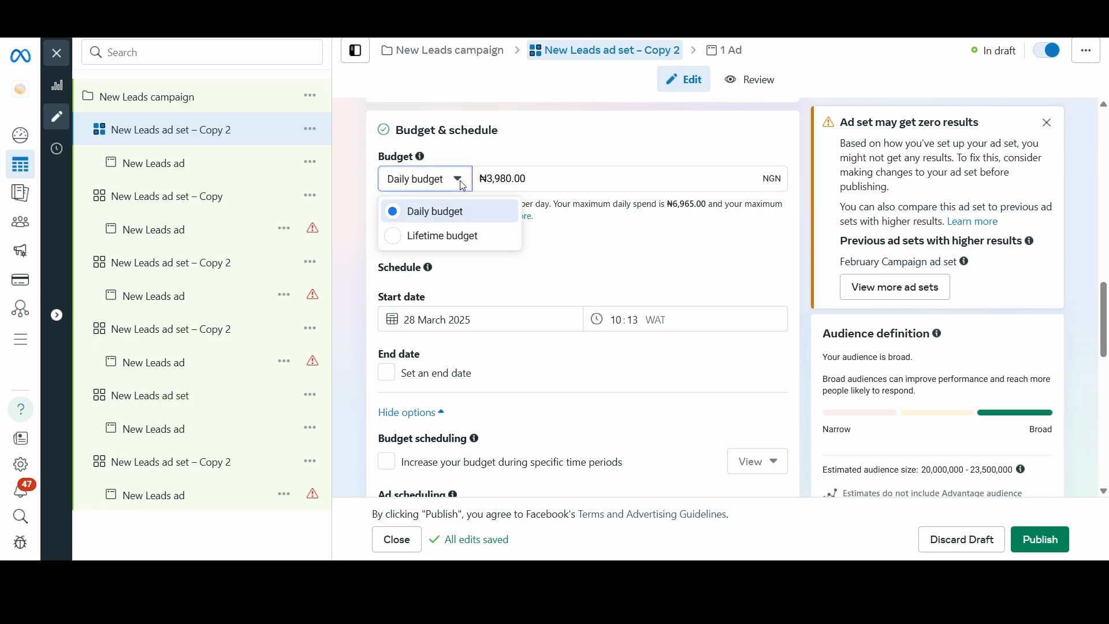
pyautogui.click(598, 245)
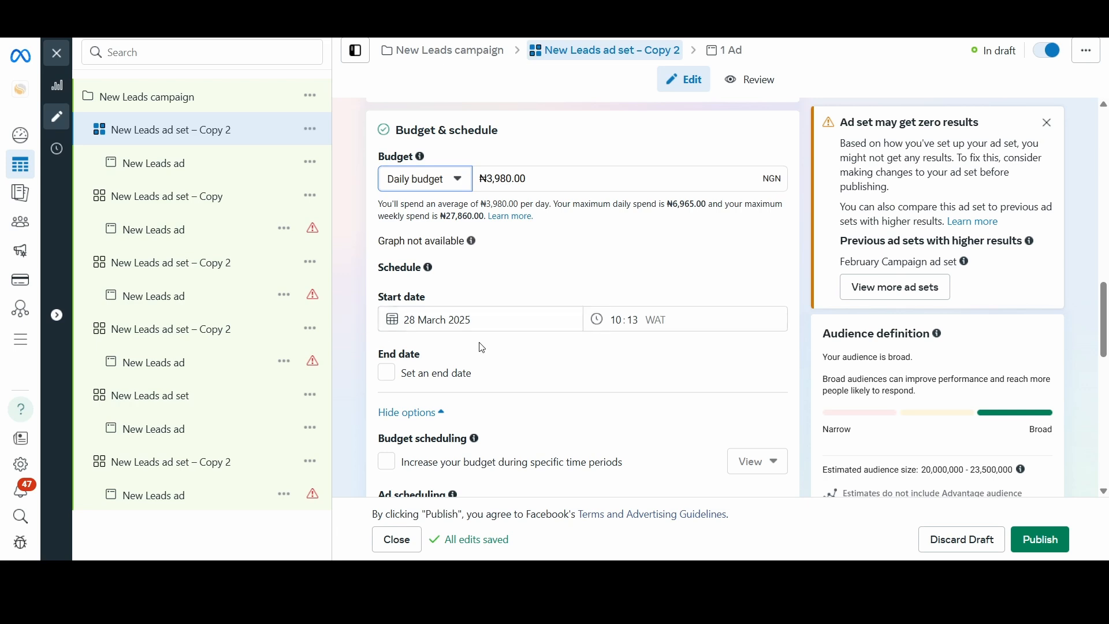
pyautogui.click(387, 376)
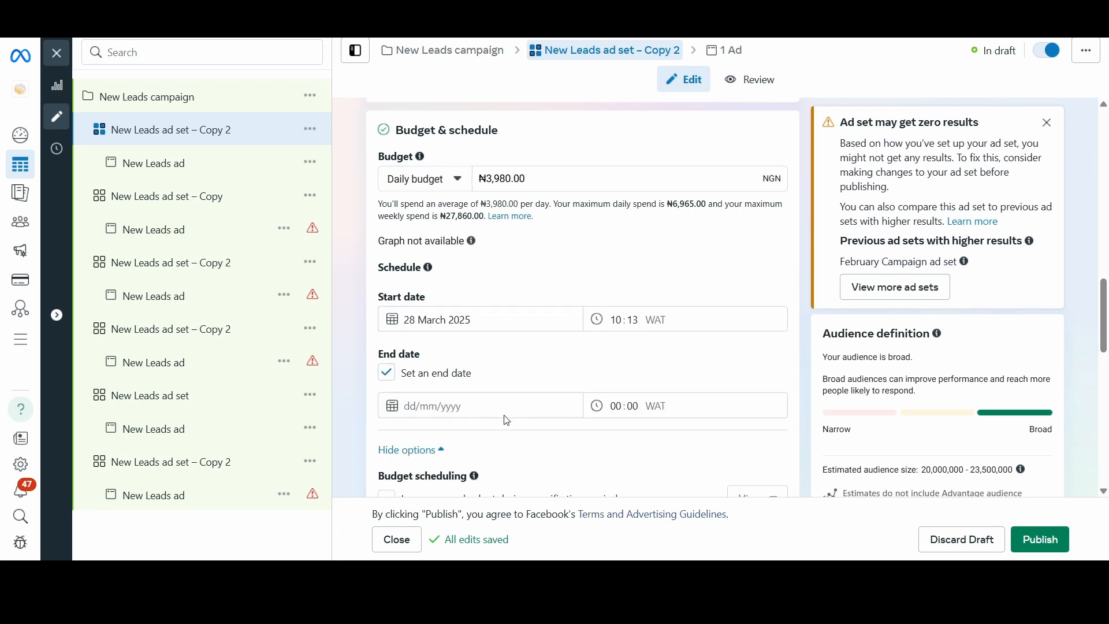
pyautogui.click(381, 373)
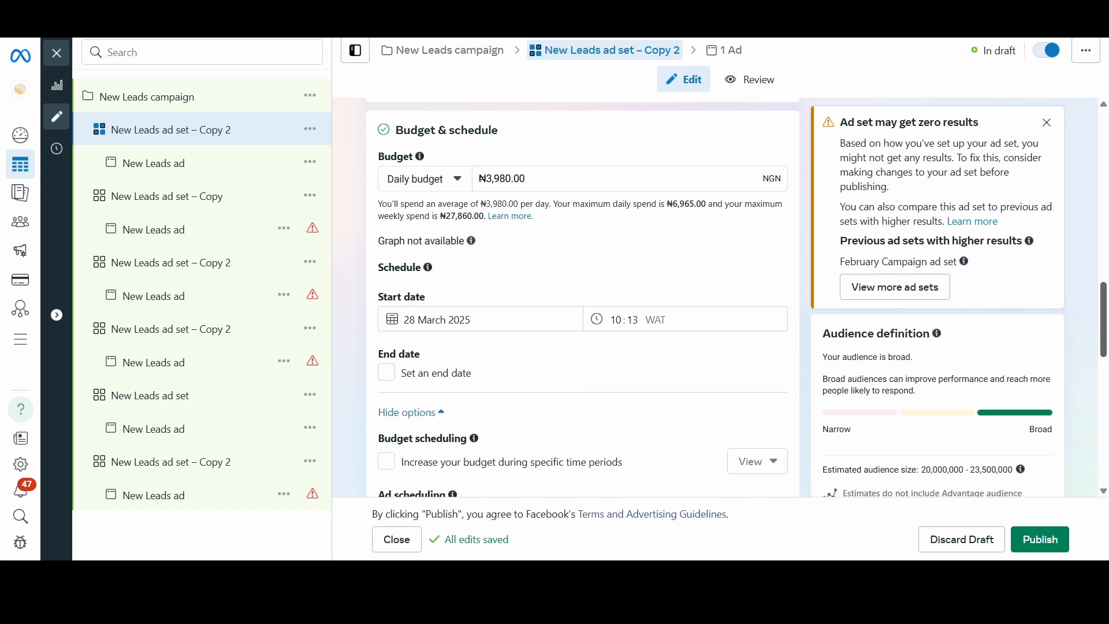
# Enable the budget increase for specific time periods and switch it off again.
pyautogui.scroll(-2, 583, 297)
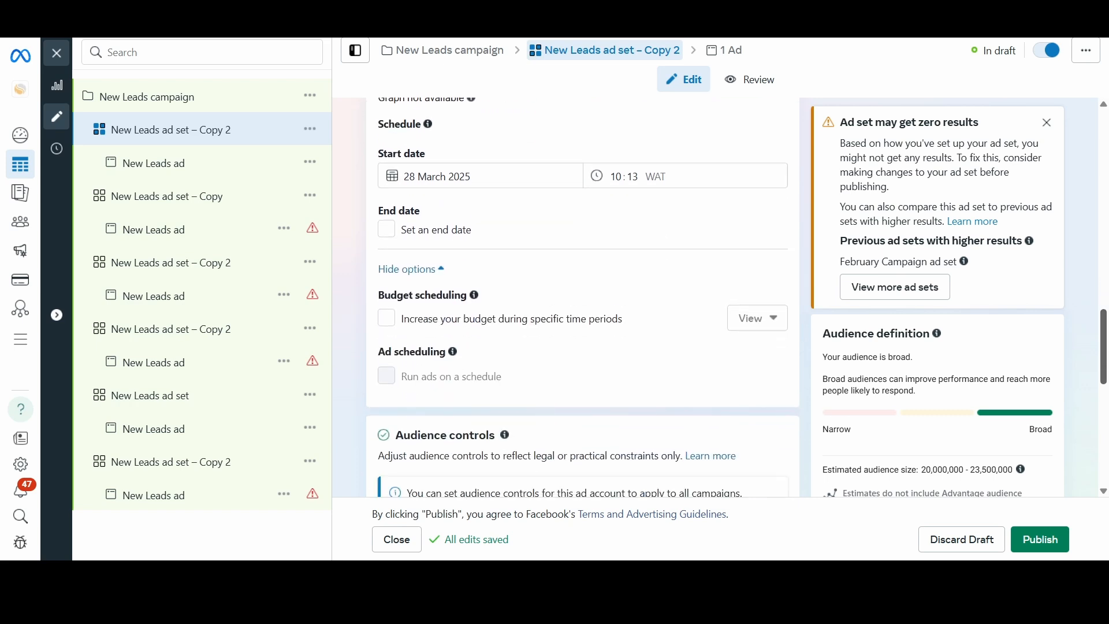
pyautogui.scroll(-3, 455, 187)
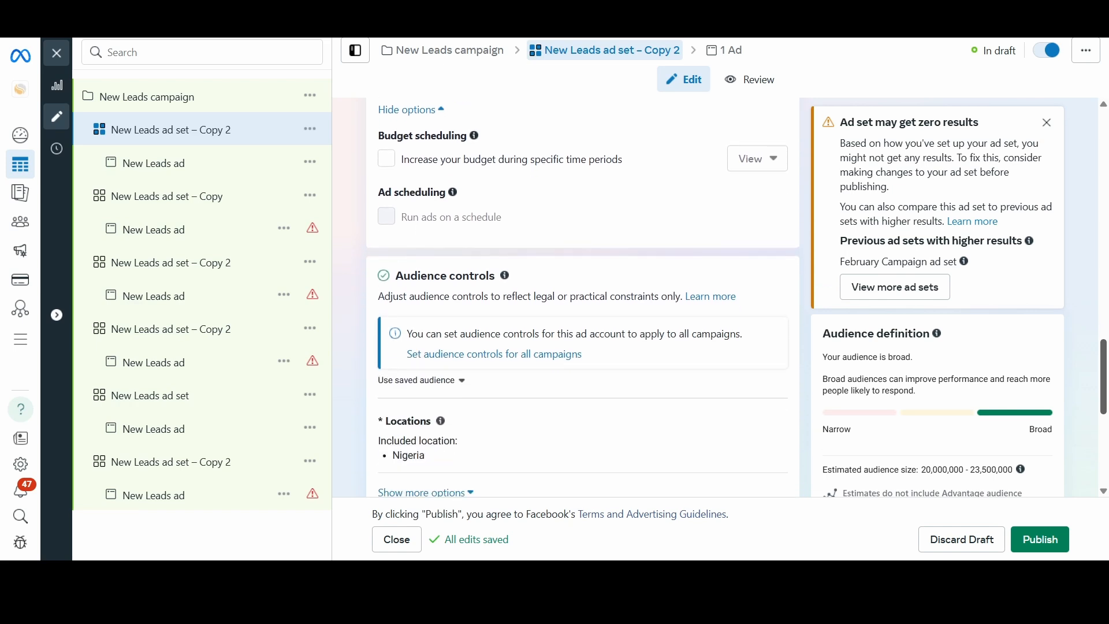
pyautogui.click(387, 162)
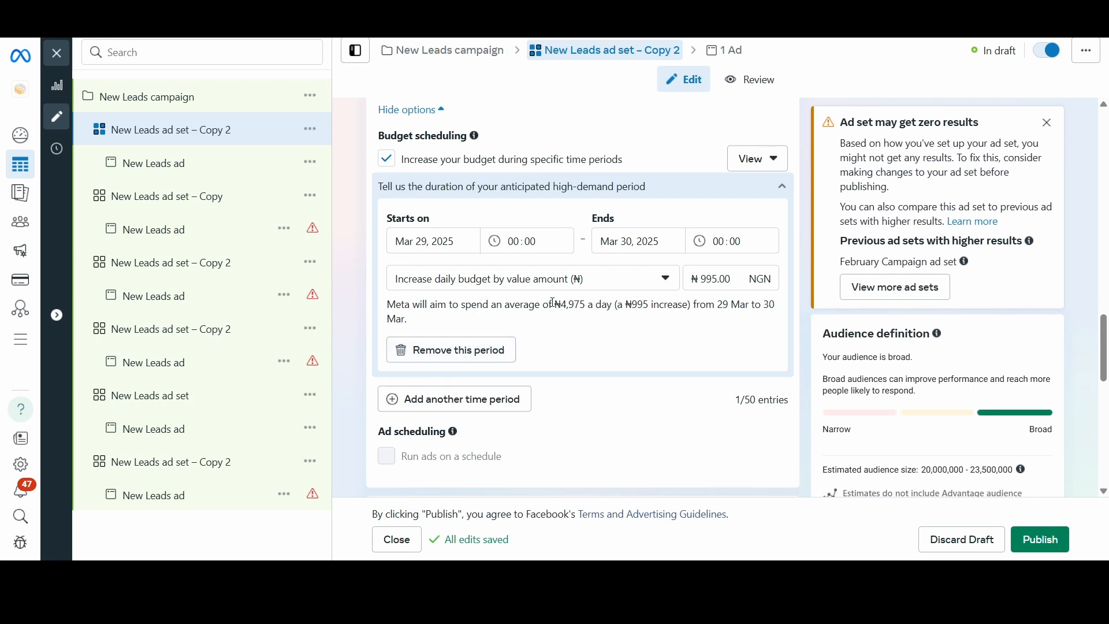
pyautogui.click(387, 158)
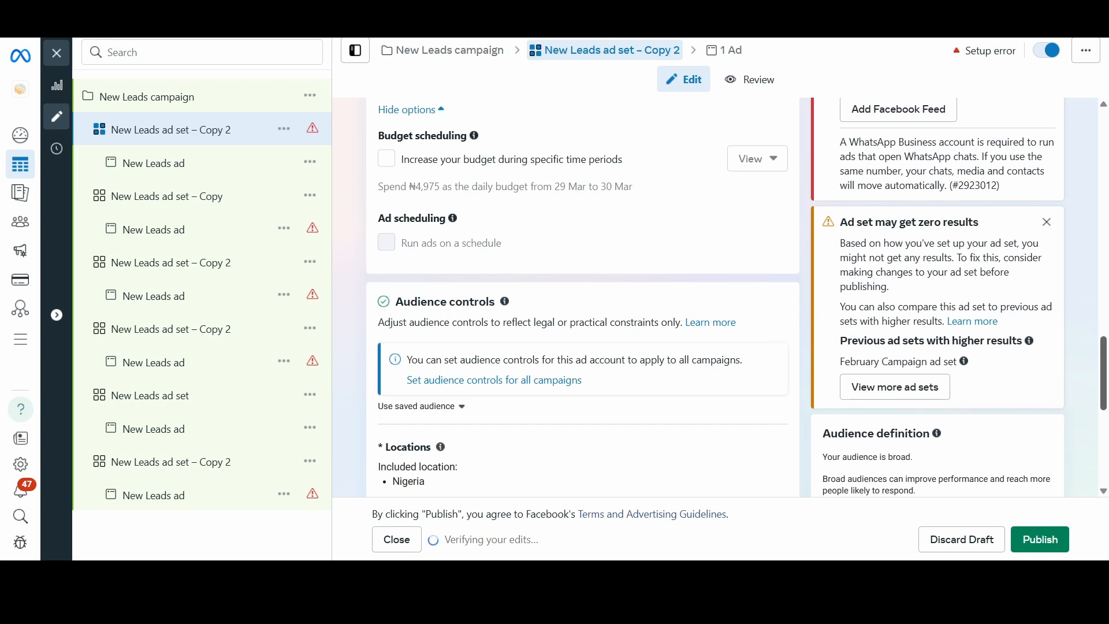
# Edit the audience locations, replacing Nigeria with the city of Benin, Edo State.
pyautogui.scroll(-3, 959, 338)
pyautogui.scroll(-2, 959, 339)
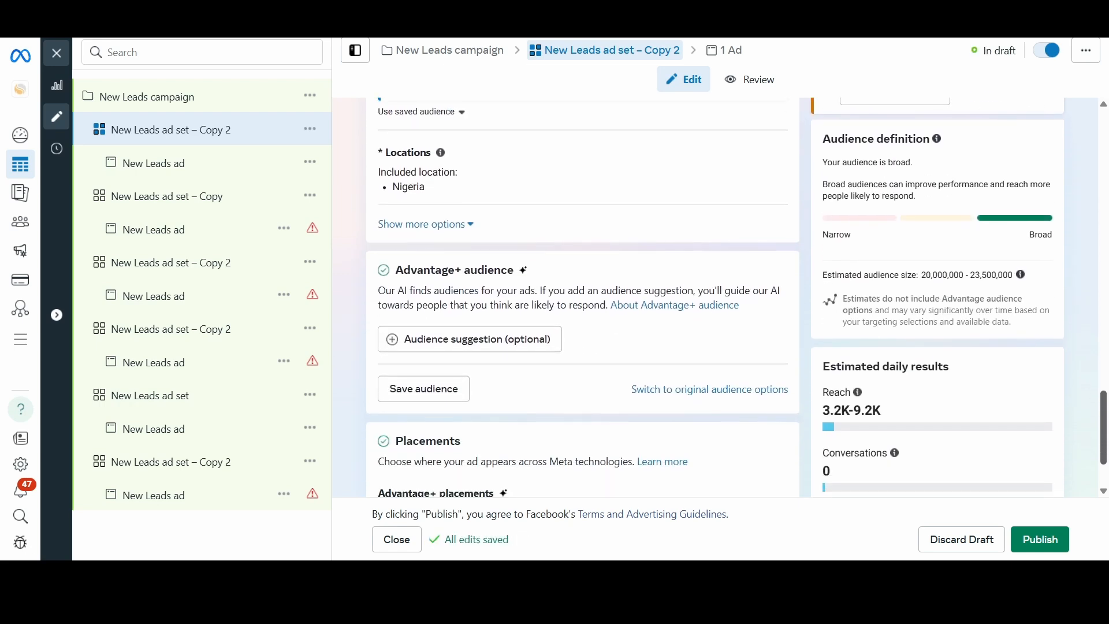
pyautogui.moveTo(1104, 428); pyautogui.dragTo(1104, 430)
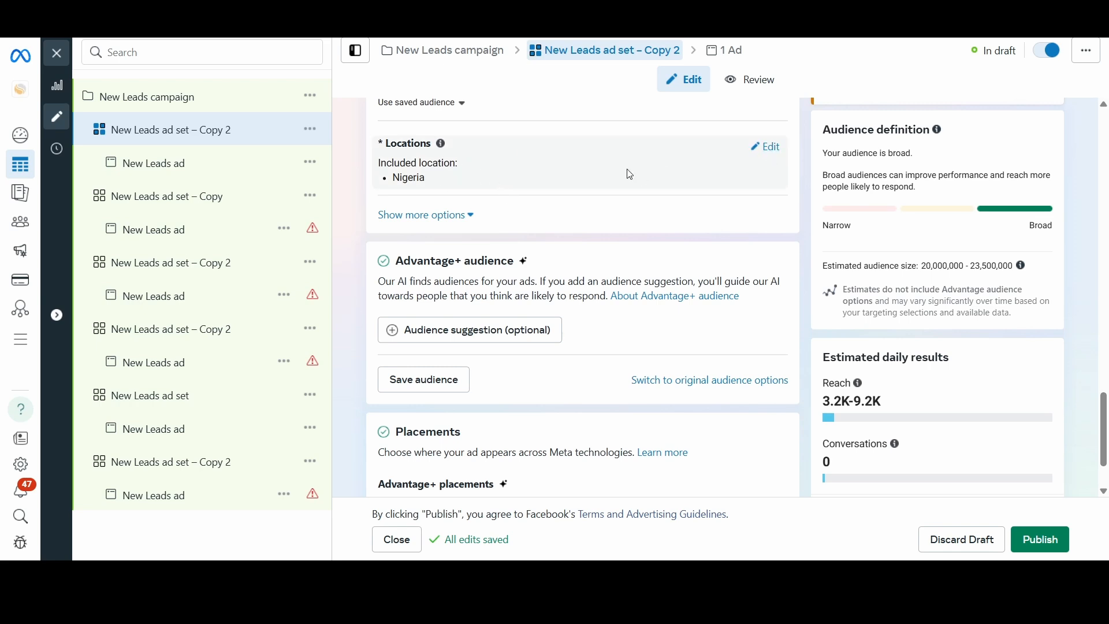
pyautogui.click(767, 147)
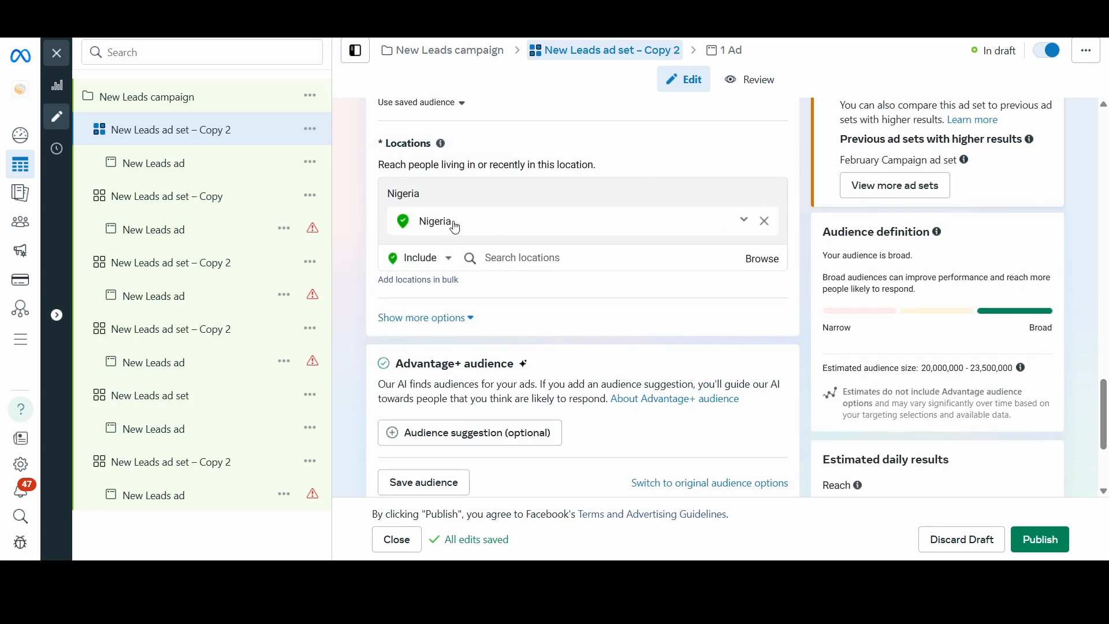
pyautogui.click(765, 223)
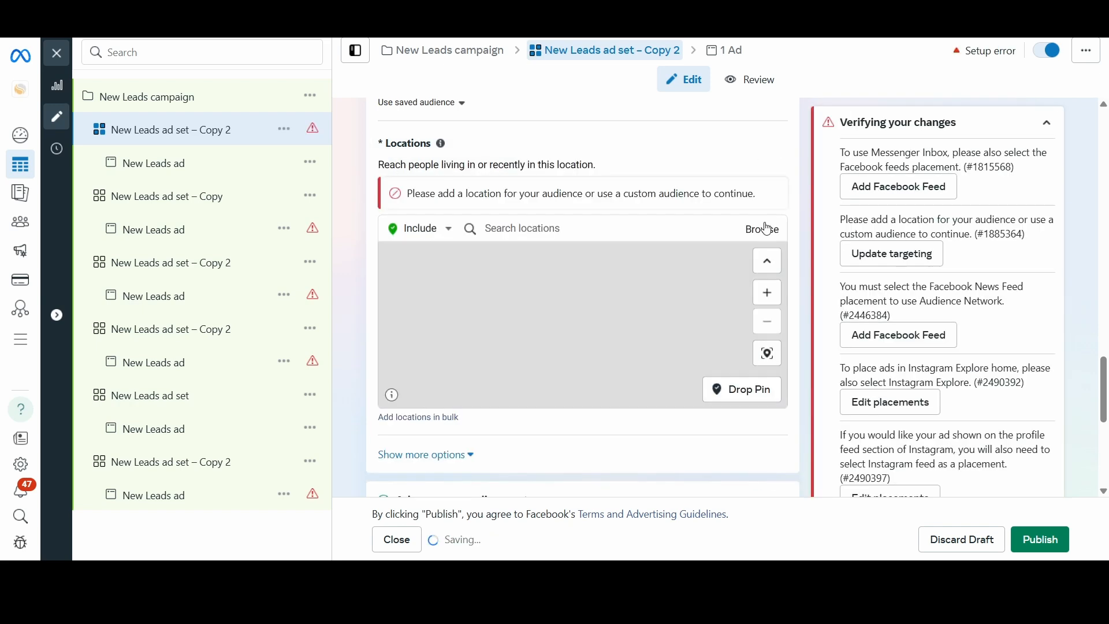
pyautogui.click(564, 228)
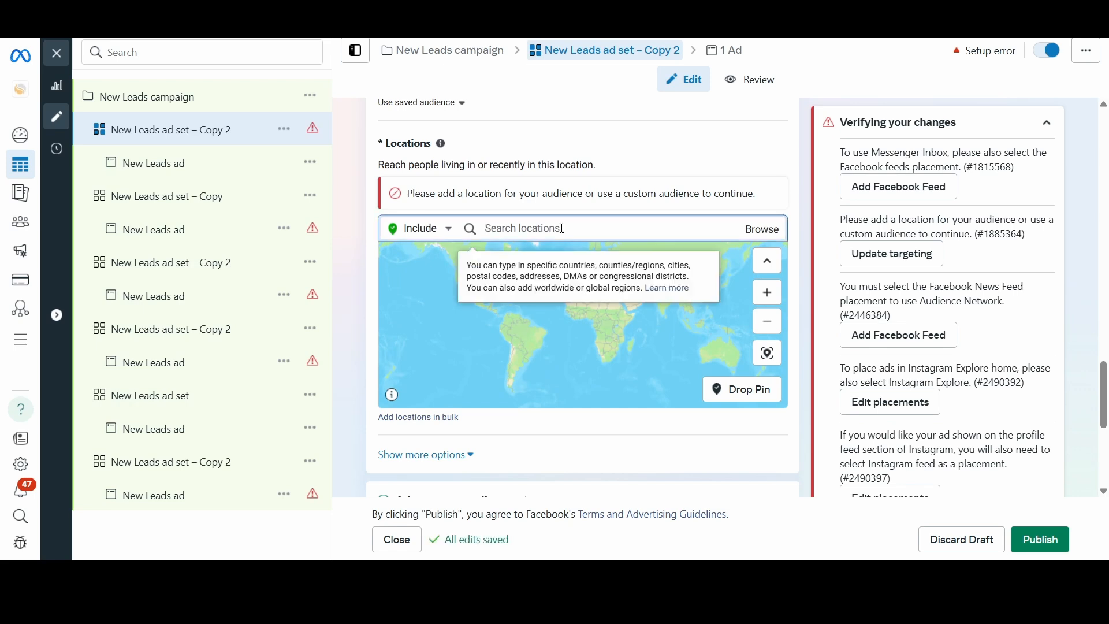
pyautogui.write('Benin')
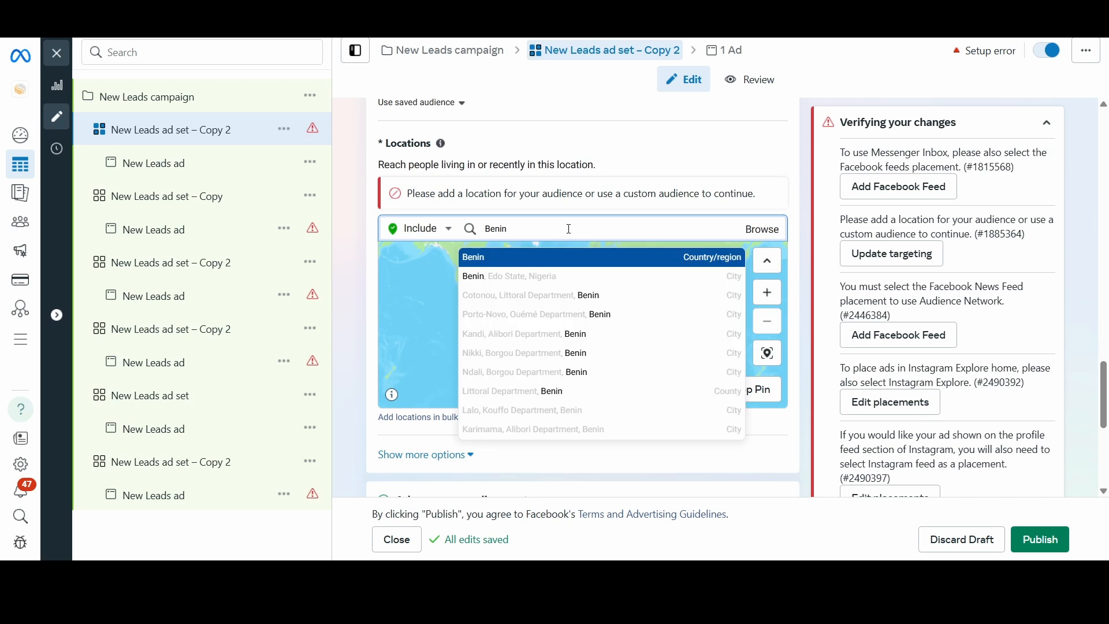
pyautogui.click(617, 282)
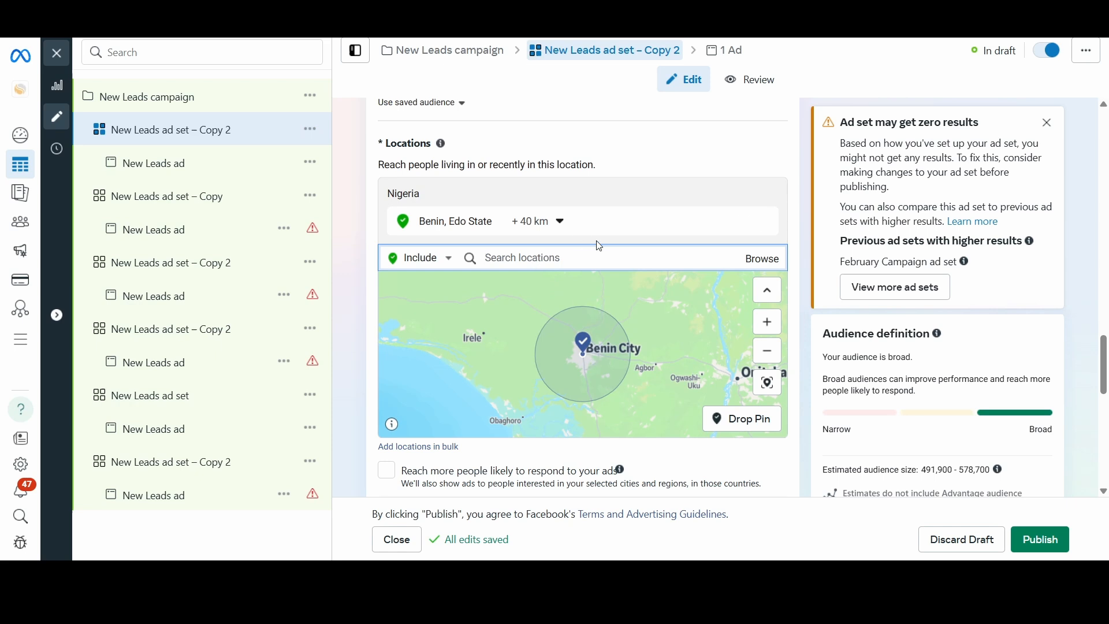
# Reduce the targeting radius around Benin, Edo State to 17 km.
pyautogui.click(562, 224)
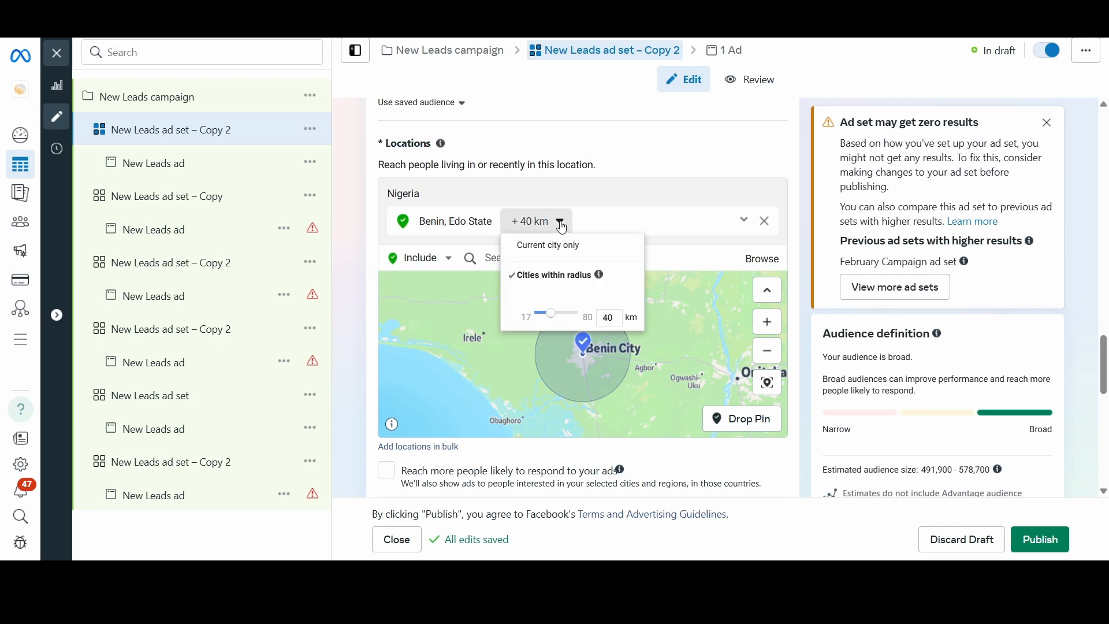
pyautogui.click(543, 314)
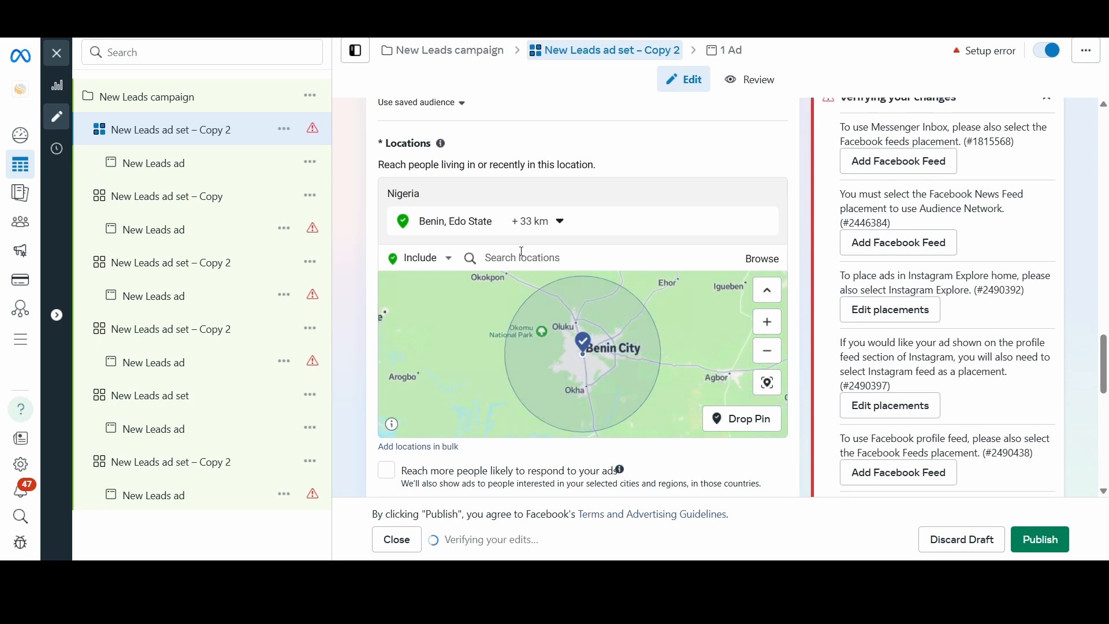
pyautogui.click(558, 223)
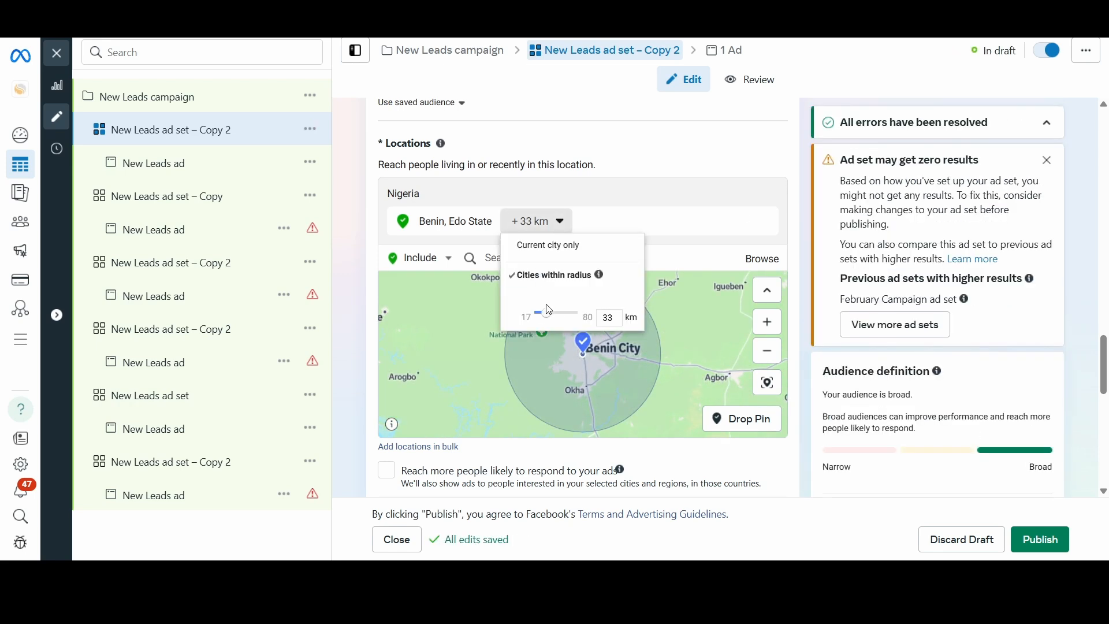
pyautogui.moveTo(546, 317); pyautogui.dragTo(527, 313)
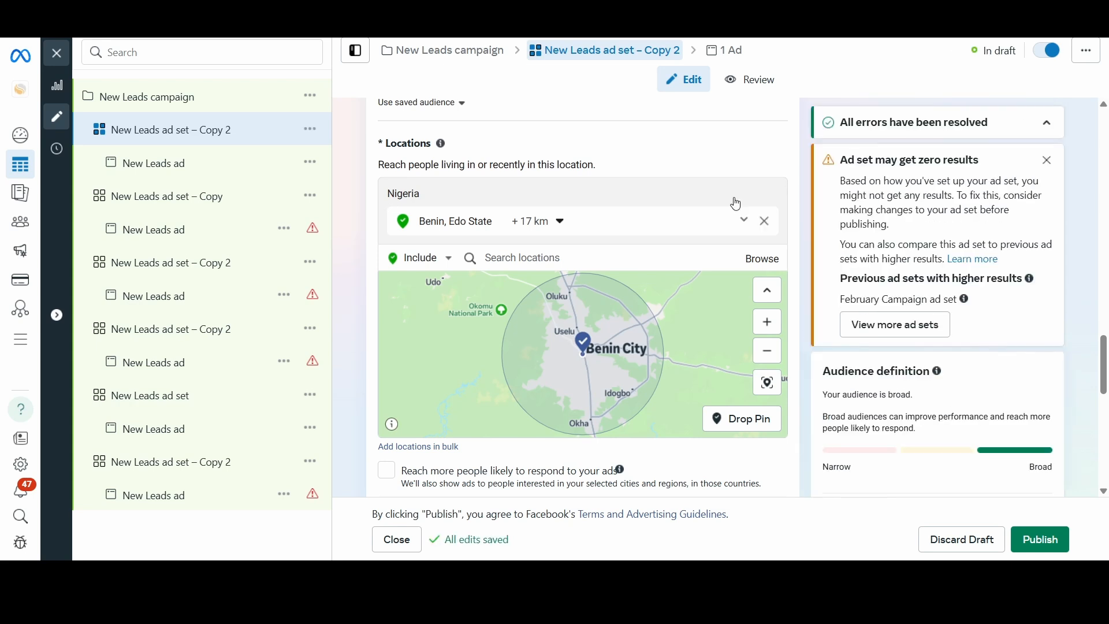
# Replace Benin, Edo State with the place Aleshinloye Market Ibadan in the ad set's included locations.
pyautogui.click(767, 224)
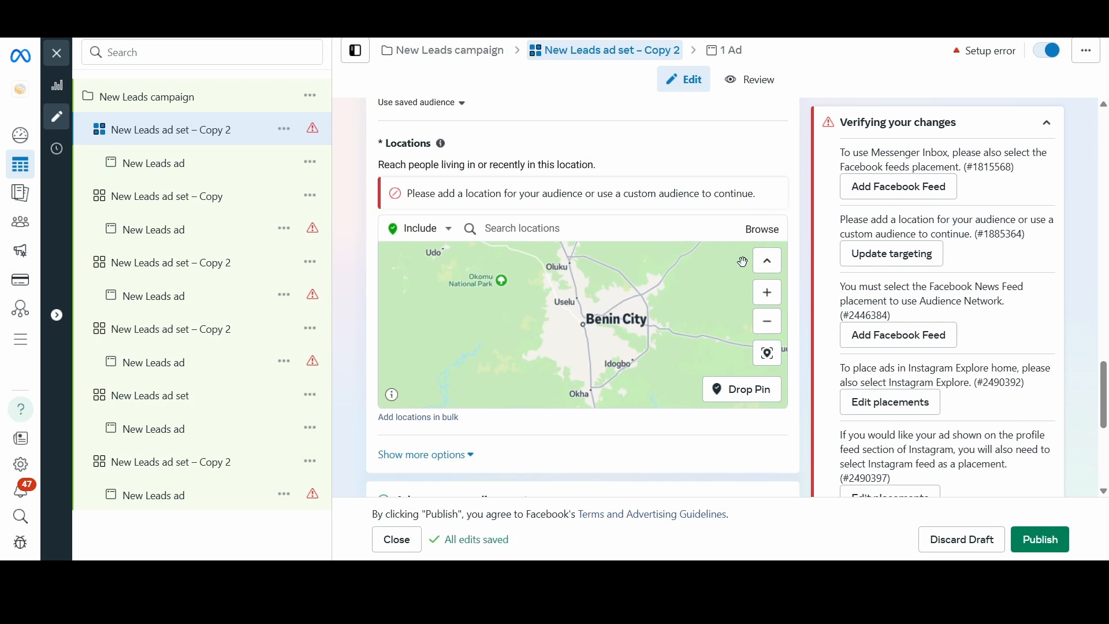
pyautogui.click(548, 225)
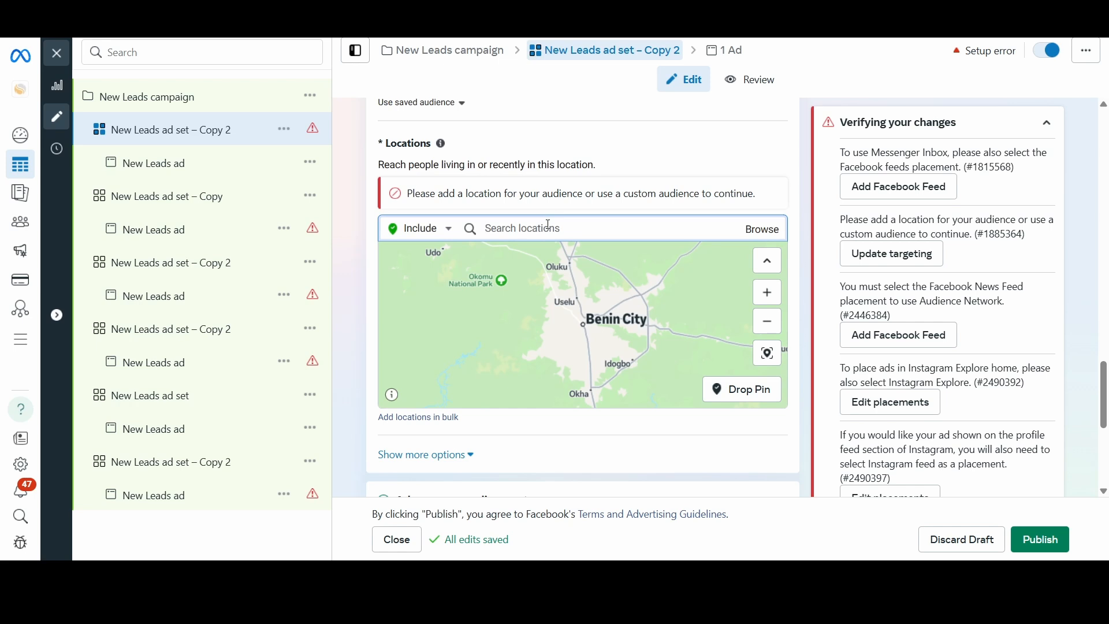
pyautogui.write('alesgi')
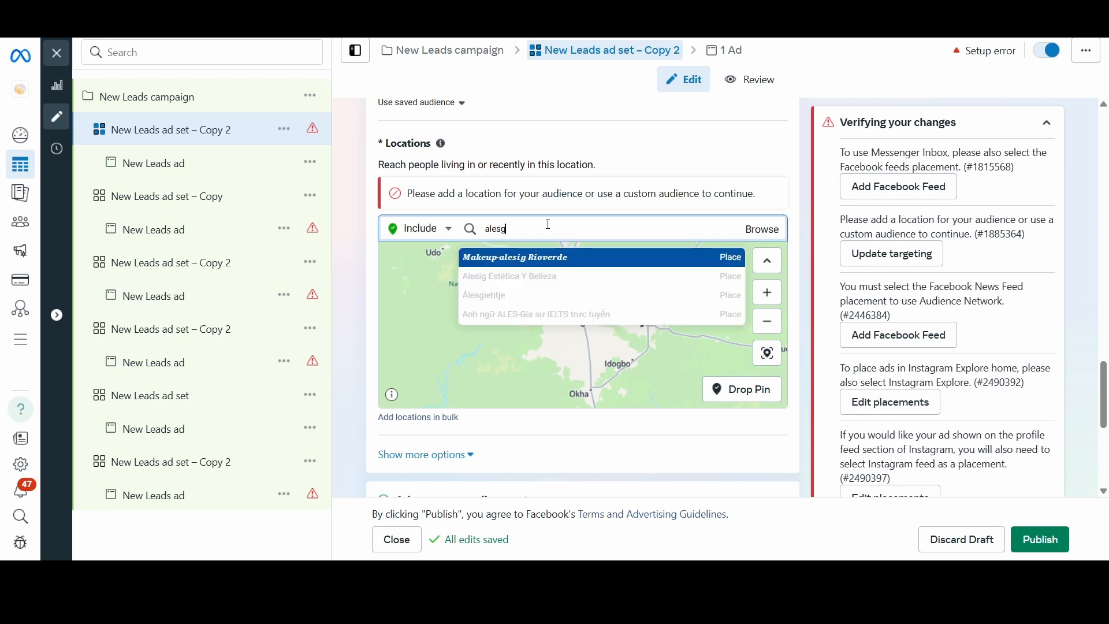
pyautogui.press('BackSpace')
pyautogui.write('hin')
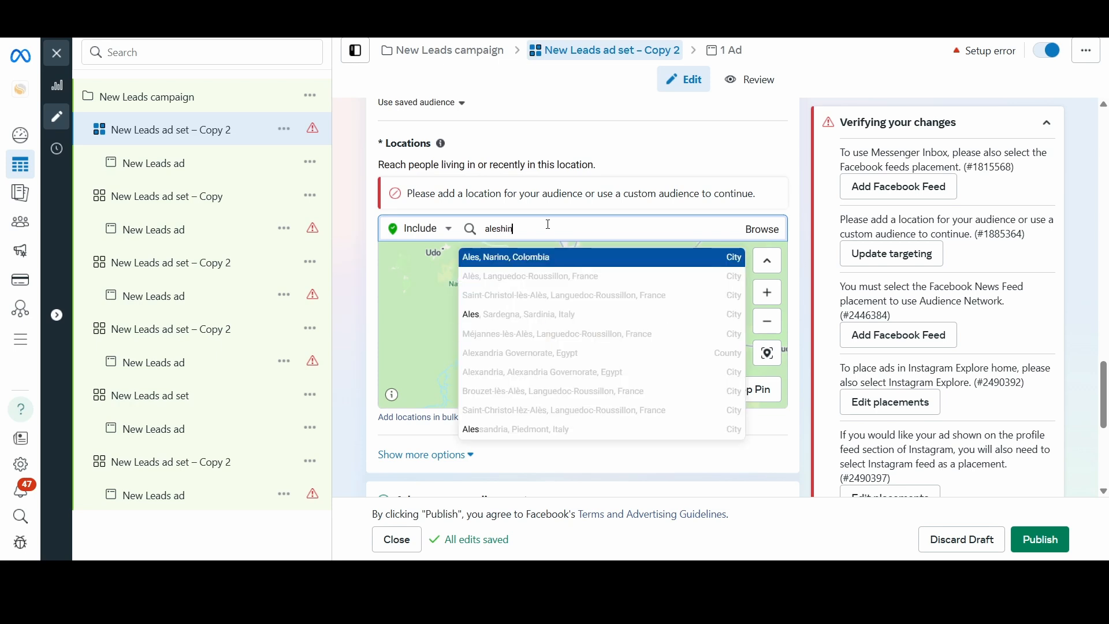
pyautogui.write('loye')
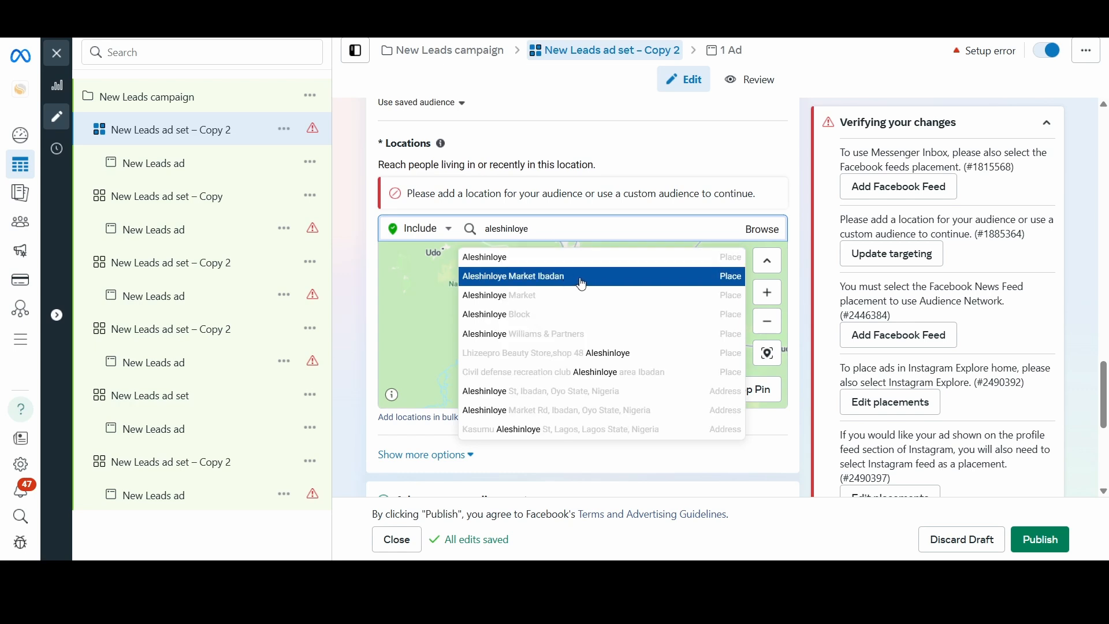
pyautogui.click(583, 284)
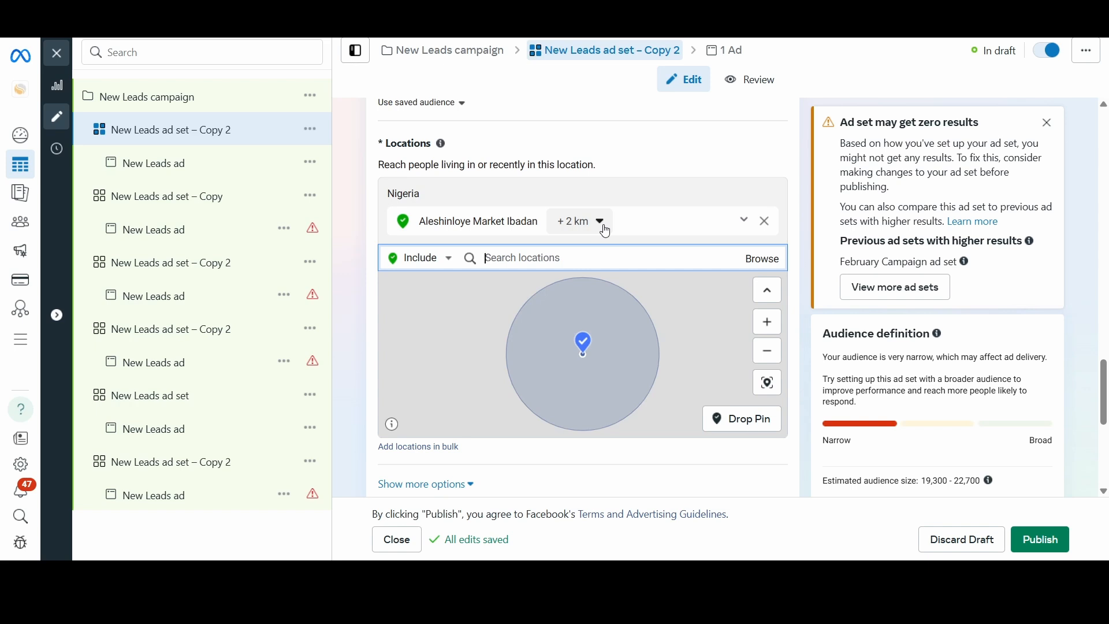
# Try to set the targeting radius around Aleshinloye Market Ibadan to 5 km, and remove that location from the audience.
pyautogui.click(605, 231)
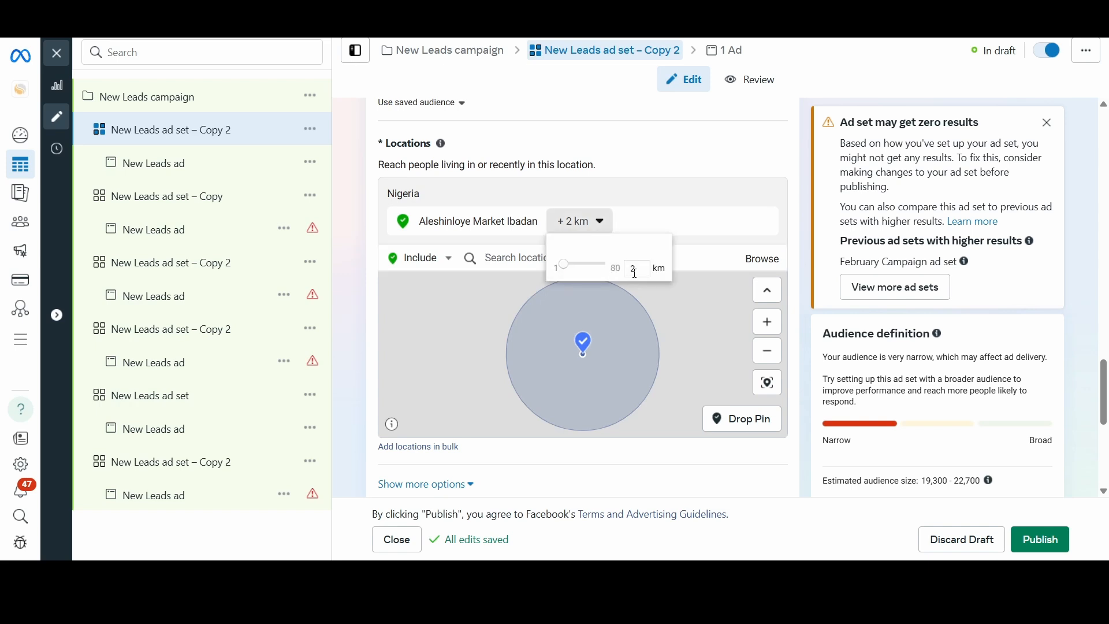
pyautogui.doubleClick(635, 269)
pyautogui.write('5')
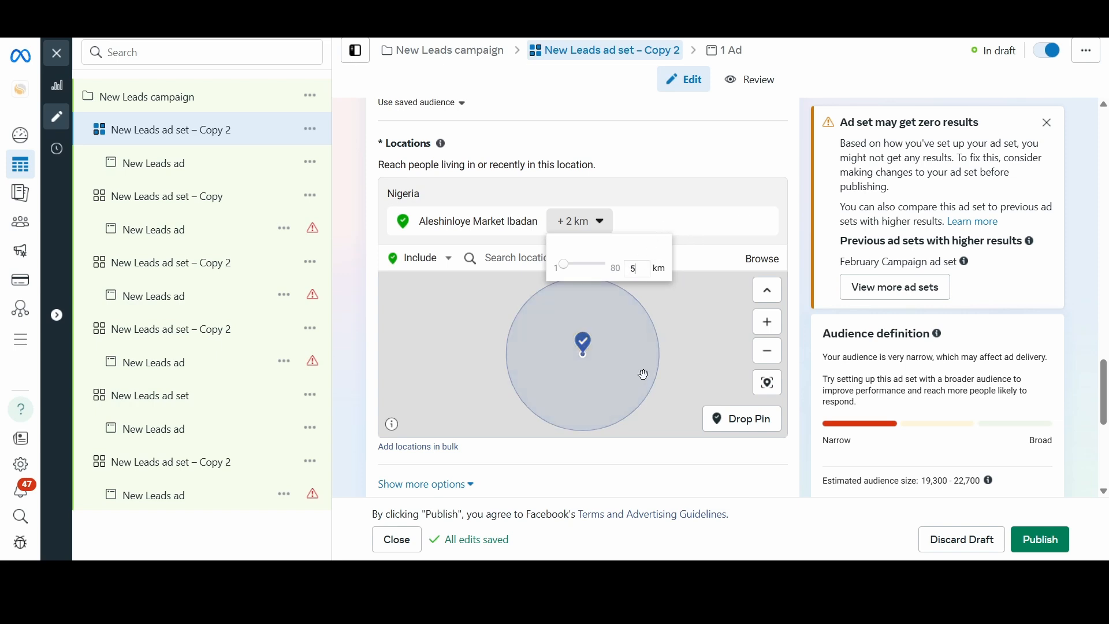
pyautogui.click(747, 430)
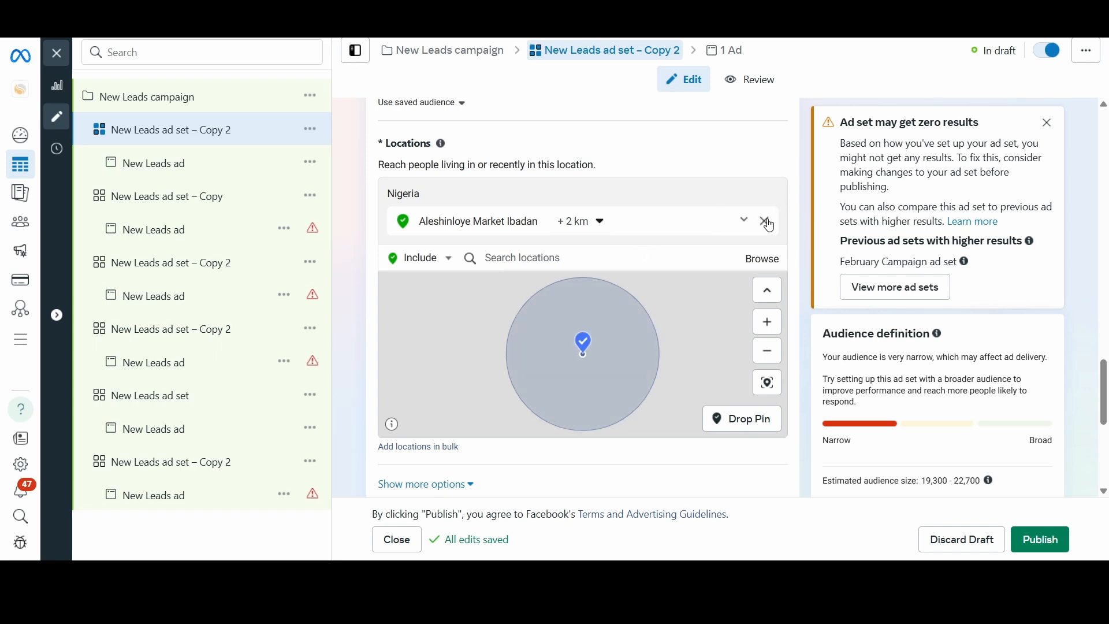
pyautogui.click(768, 221)
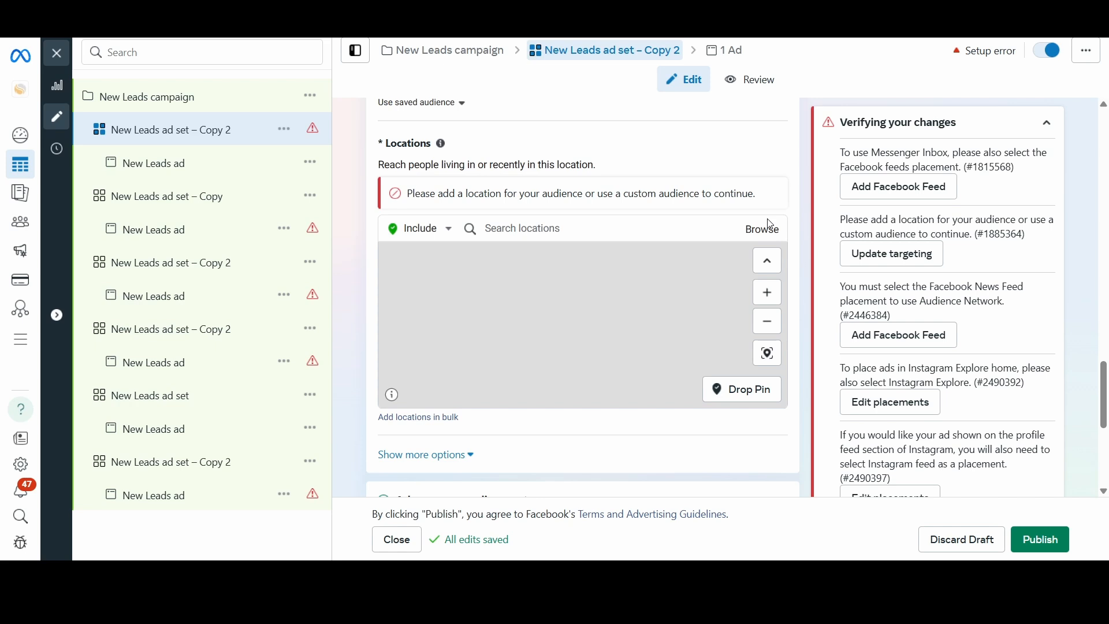
pyautogui.click(566, 231)
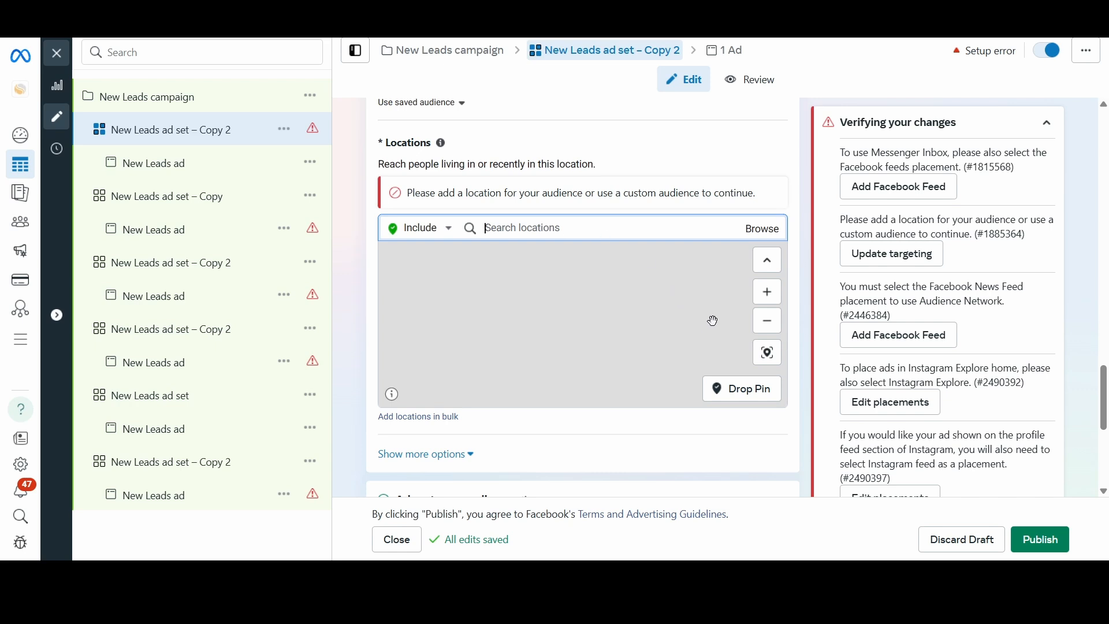
# Expand the optional audience suggestion settings and view the existing lookalike audiences under Custom Audiences.
pyautogui.moveTo(1103, 399); pyautogui.dragTo(1103, 450)
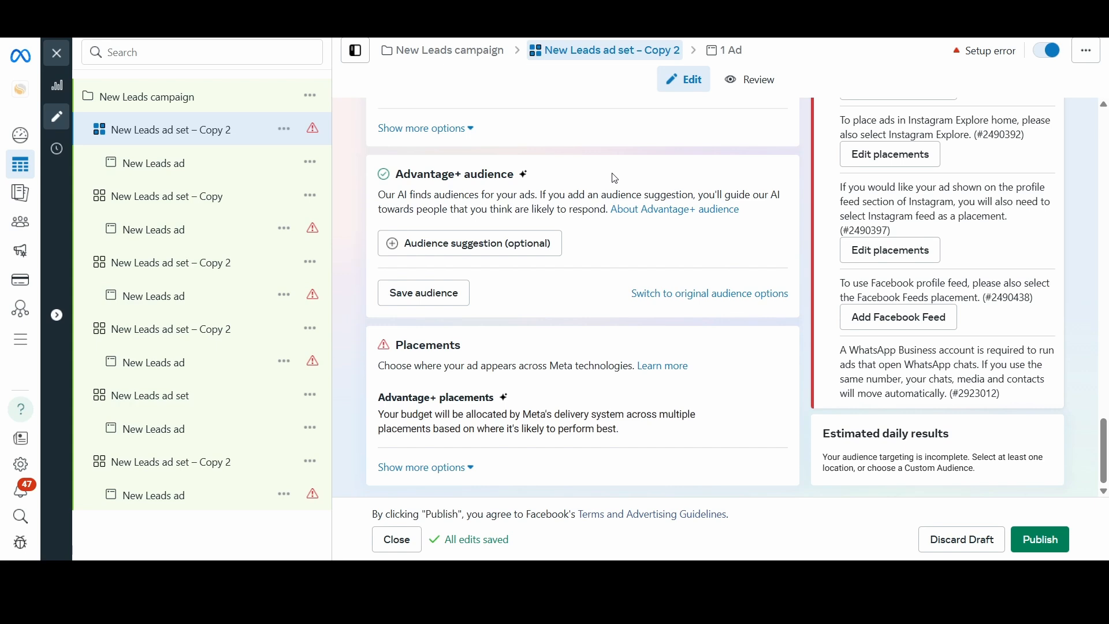
pyautogui.moveTo(508, 247)
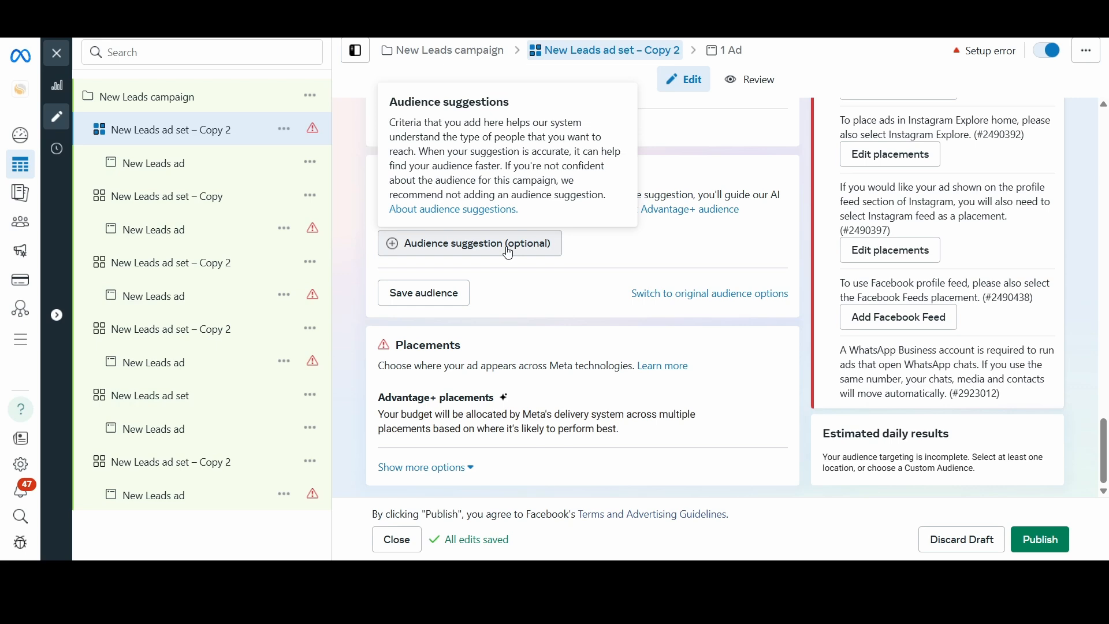
pyautogui.click(509, 249)
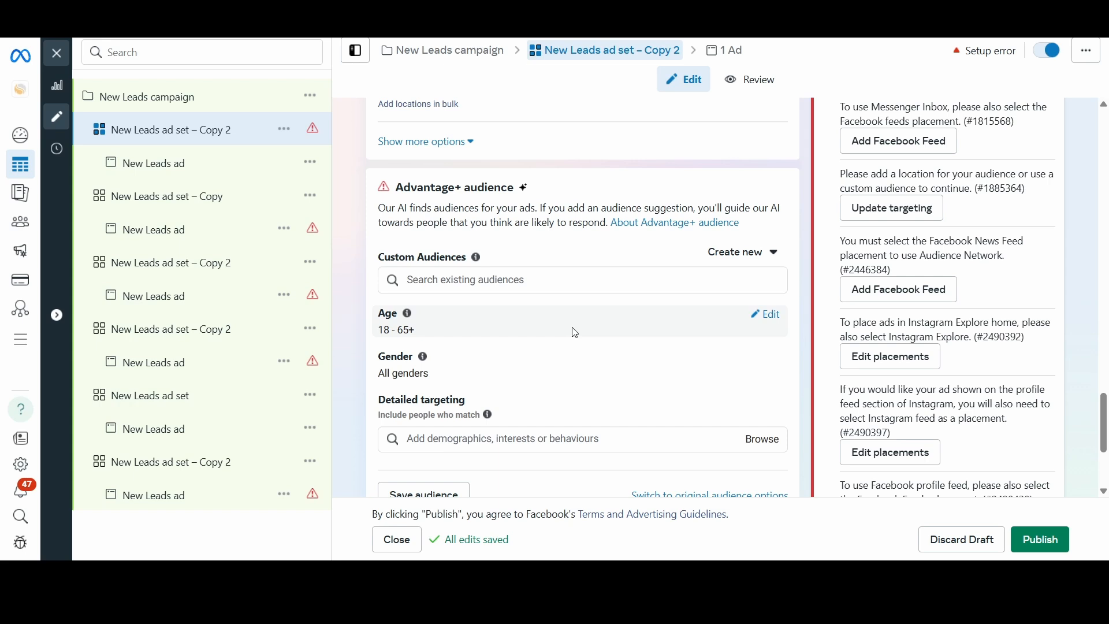
pyautogui.click(490, 283)
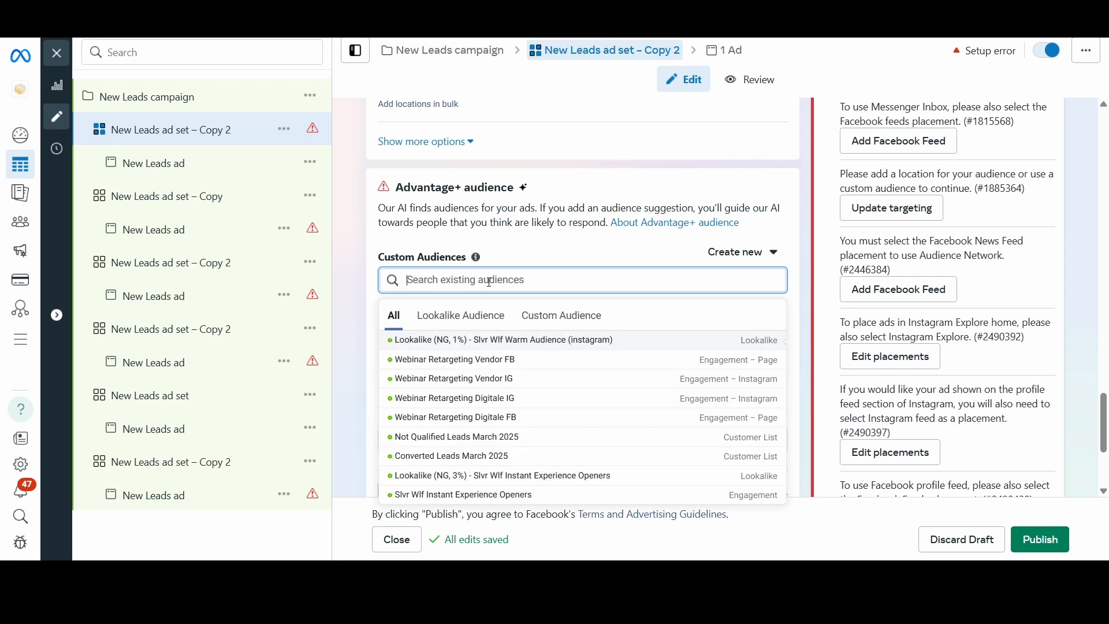
pyautogui.moveTo(481, 367)
pyautogui.click(481, 318)
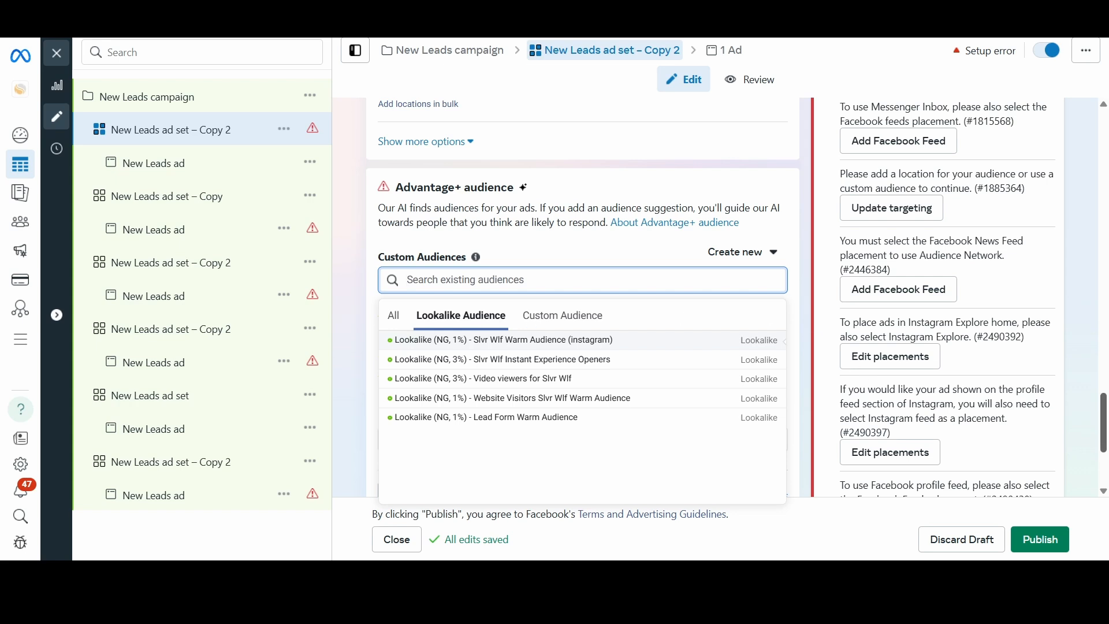
pyautogui.moveTo(1104, 426); pyautogui.dragTo(1107, 456)
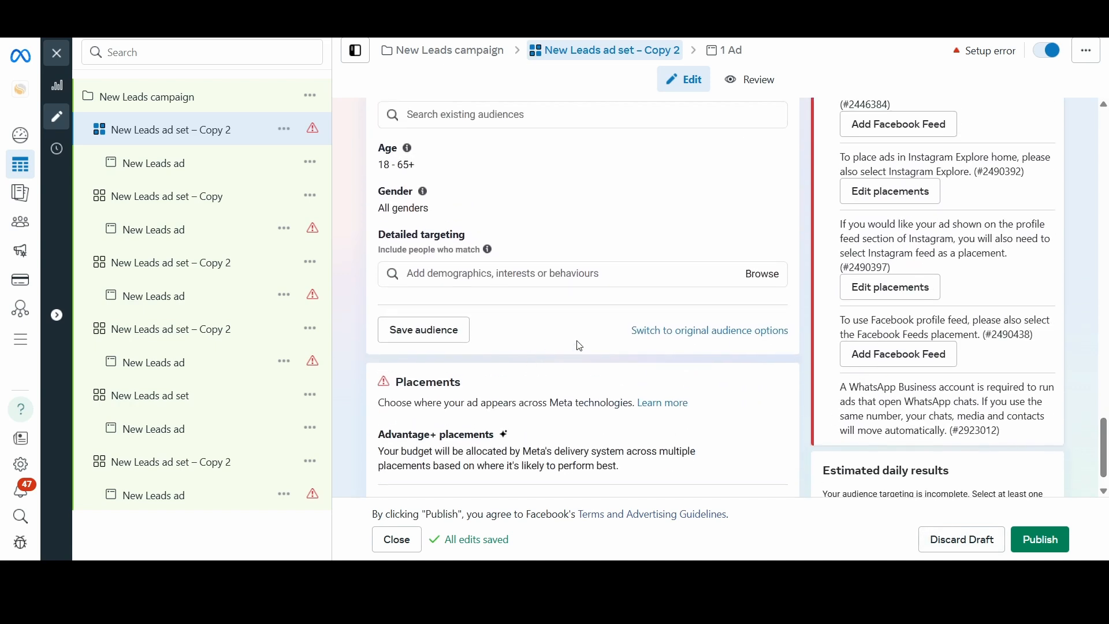
pyautogui.moveTo(1106, 449); pyautogui.dragTo(1106, 456)
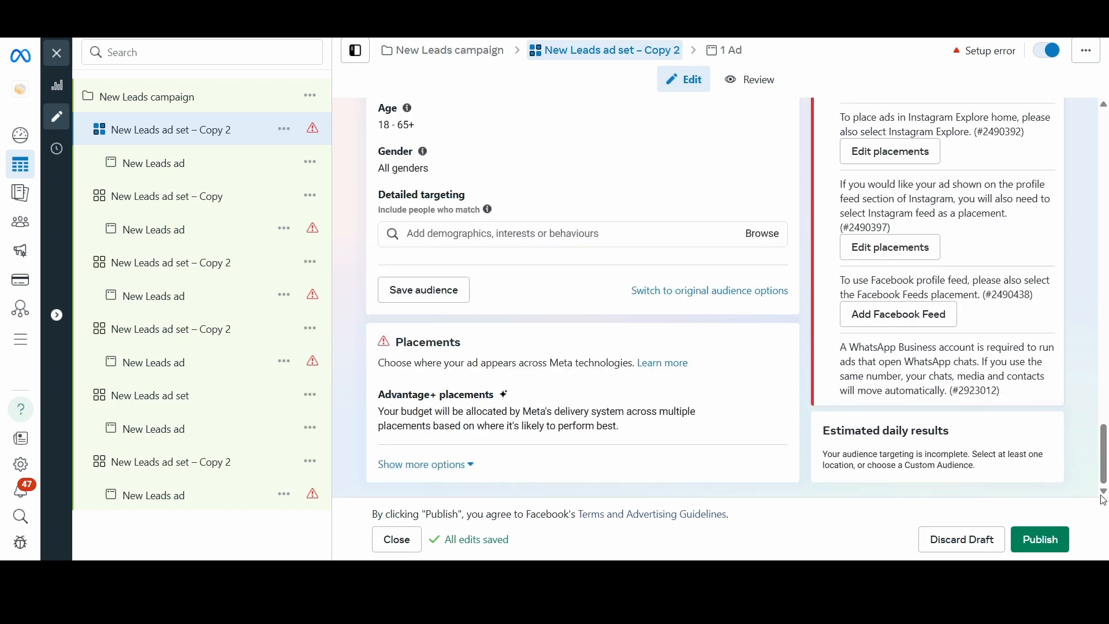
# Check the location reach choices, keeping people living in or recently in this location, and include Nigeria as the audience location.
pyautogui.moveTo(1104, 456); pyautogui.dragTo(1104, 349)
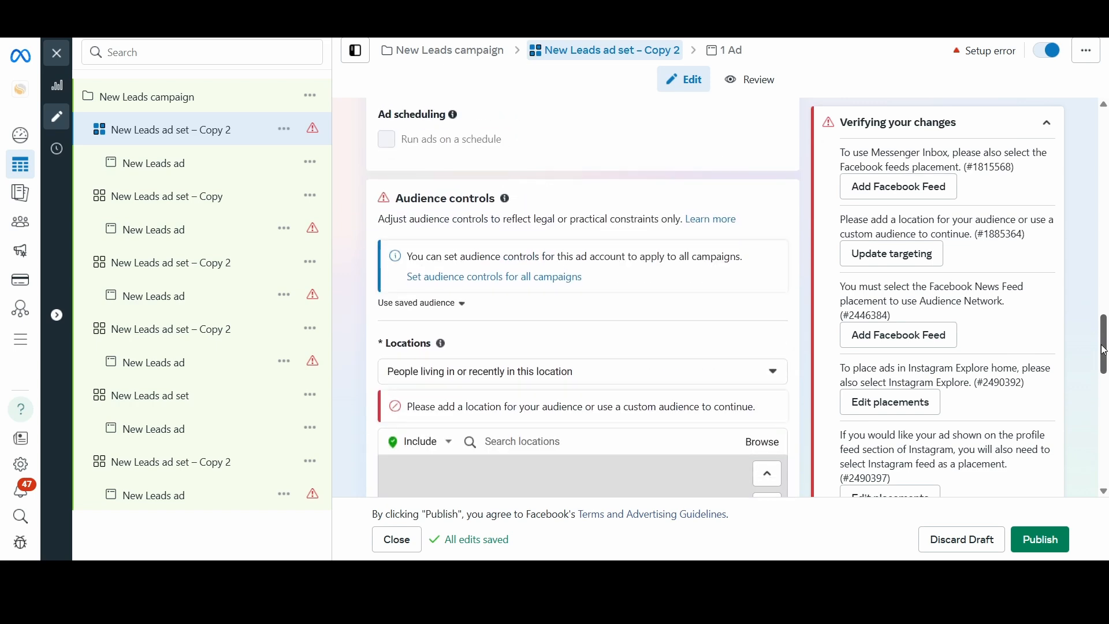
pyautogui.click(553, 371)
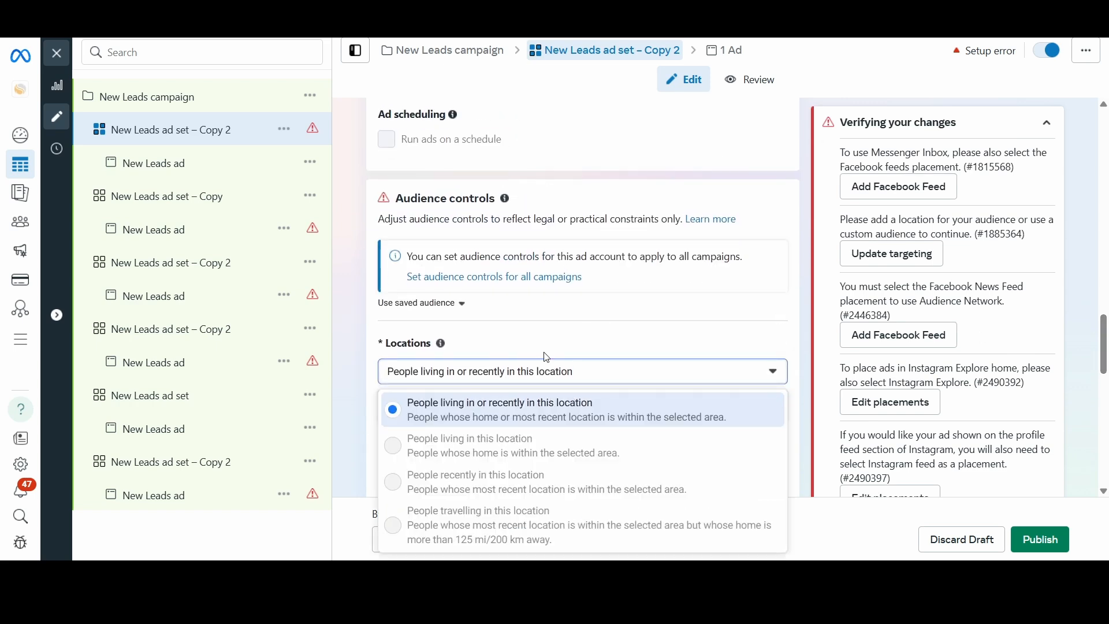
pyautogui.click(598, 369)
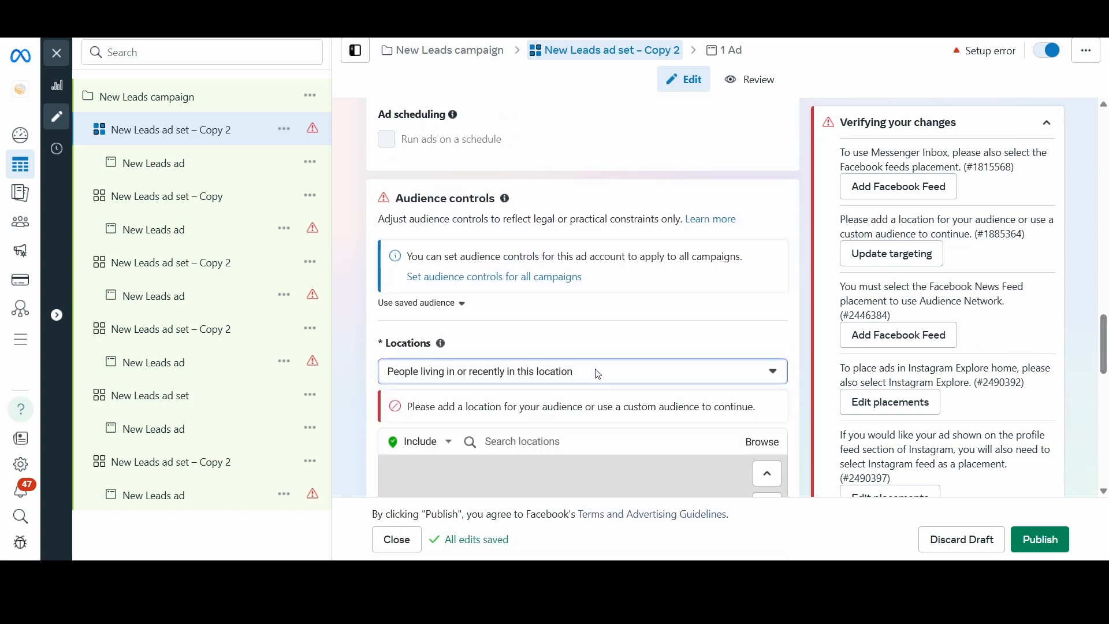
pyautogui.click(540, 444)
pyautogui.write('Nigeria')
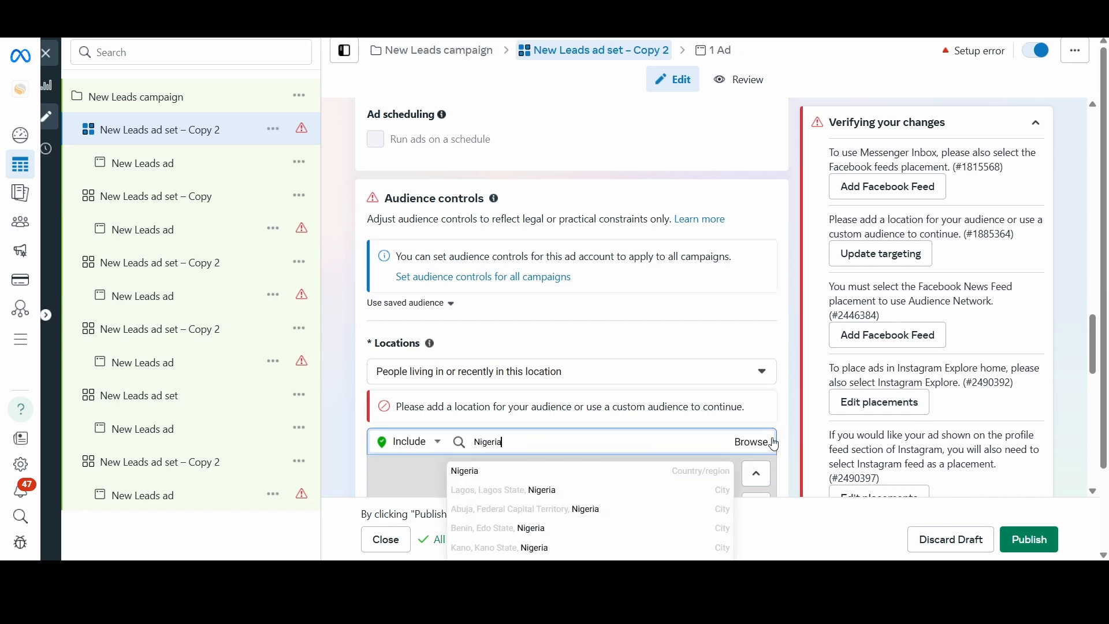
pyautogui.click(569, 472)
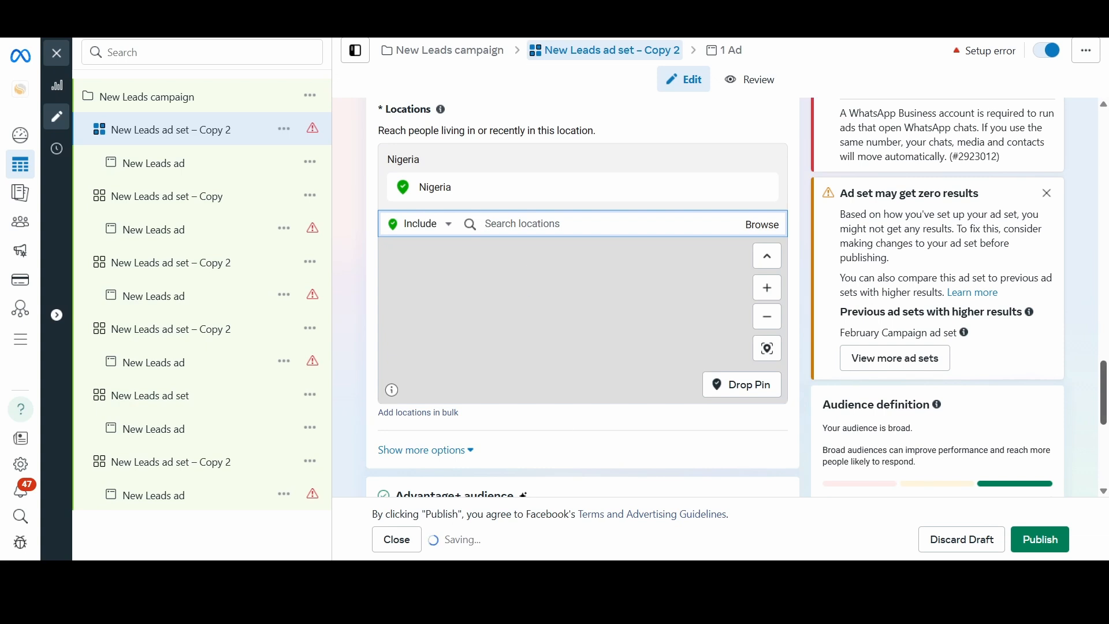
# Set the ad set's daily budget to ₦10,080.30.
pyautogui.scroll(-6, 582, 297)
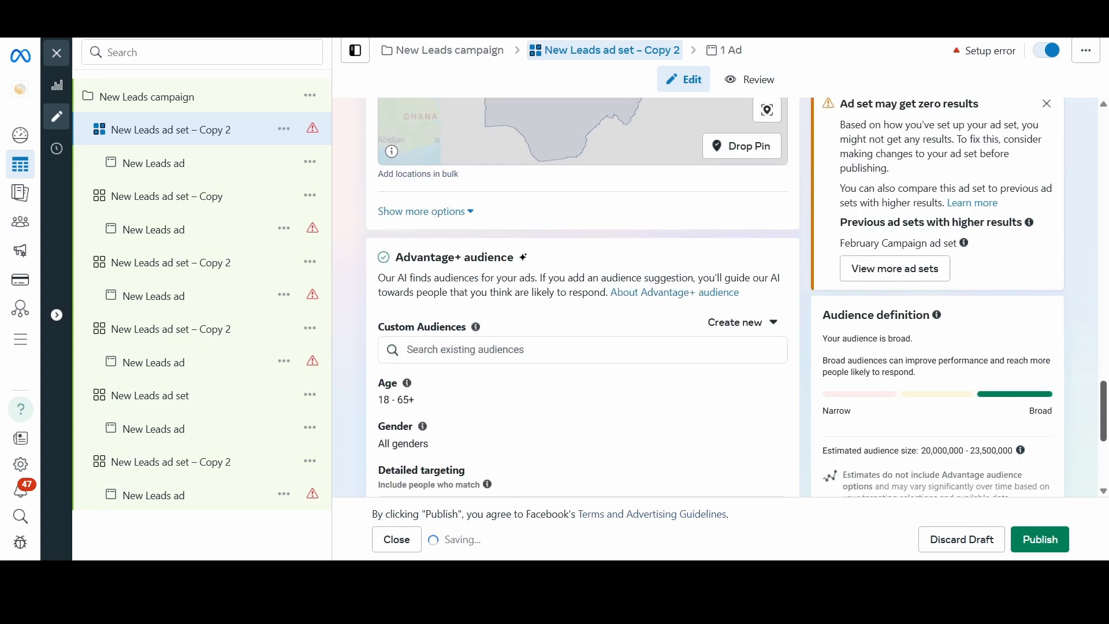
pyautogui.scroll(-1, 582, 297)
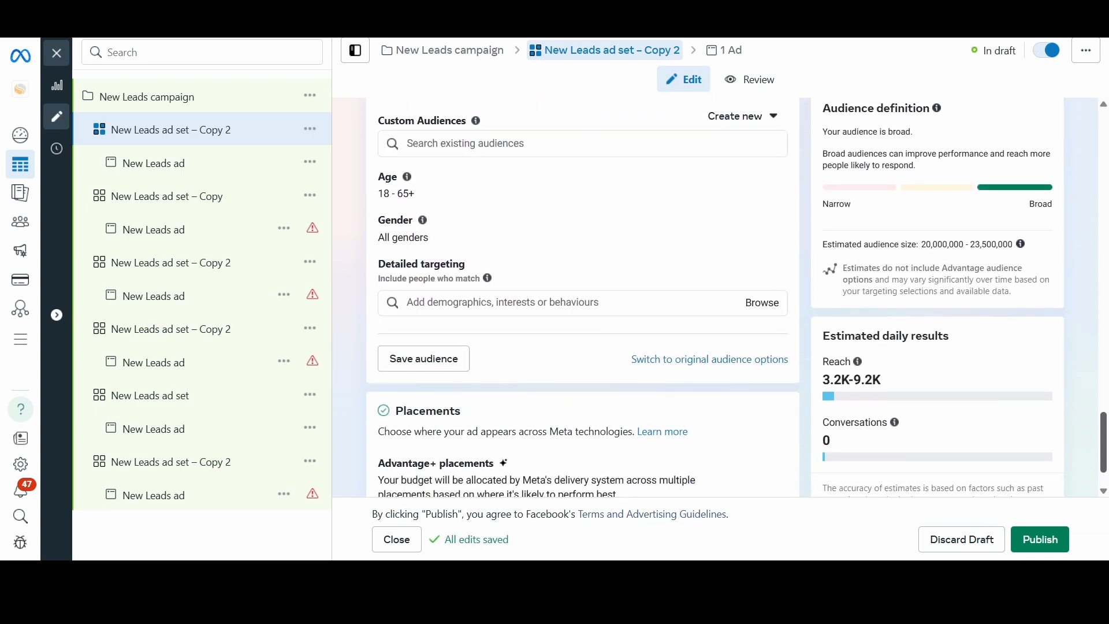
pyautogui.scroll(-1, 582, 298)
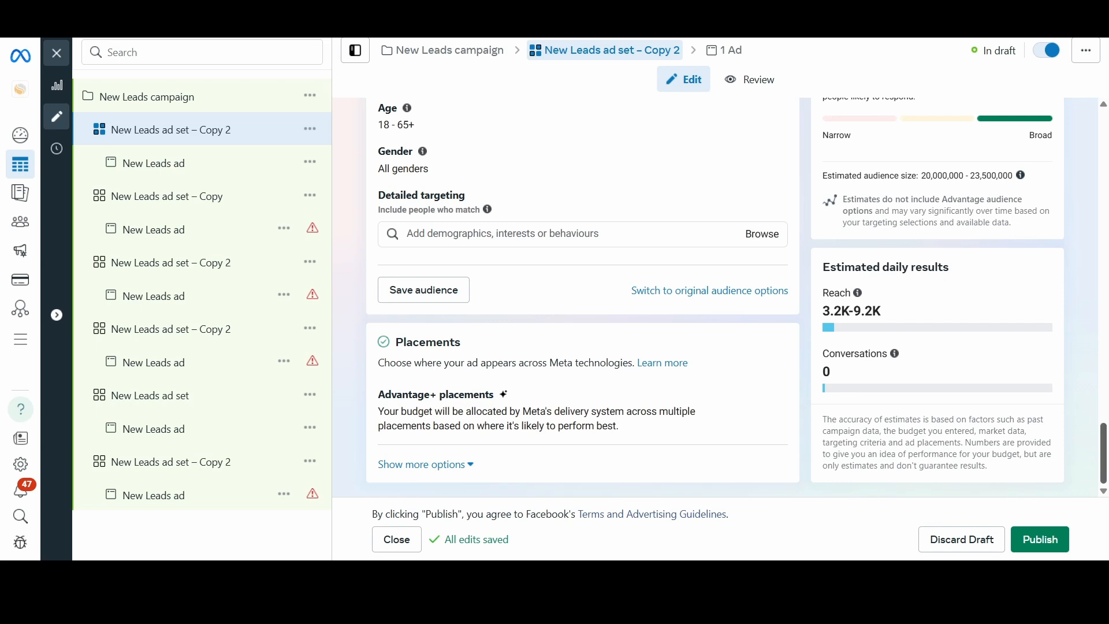
pyautogui.scroll(5, 1105, 414)
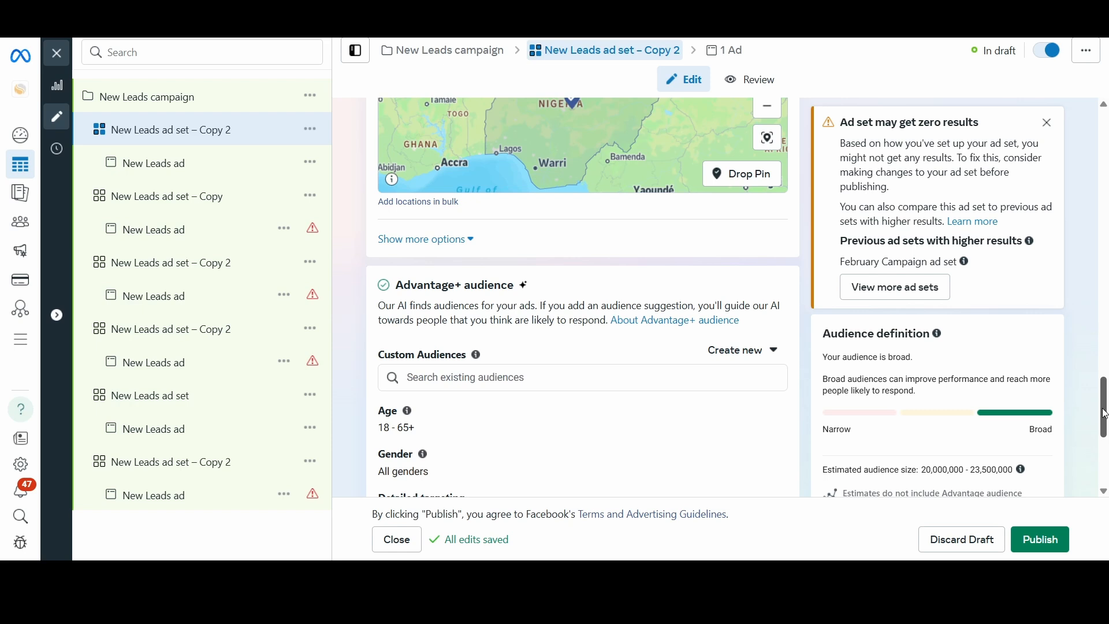
pyautogui.moveTo(1105, 414); pyautogui.dragTo(1102, 275)
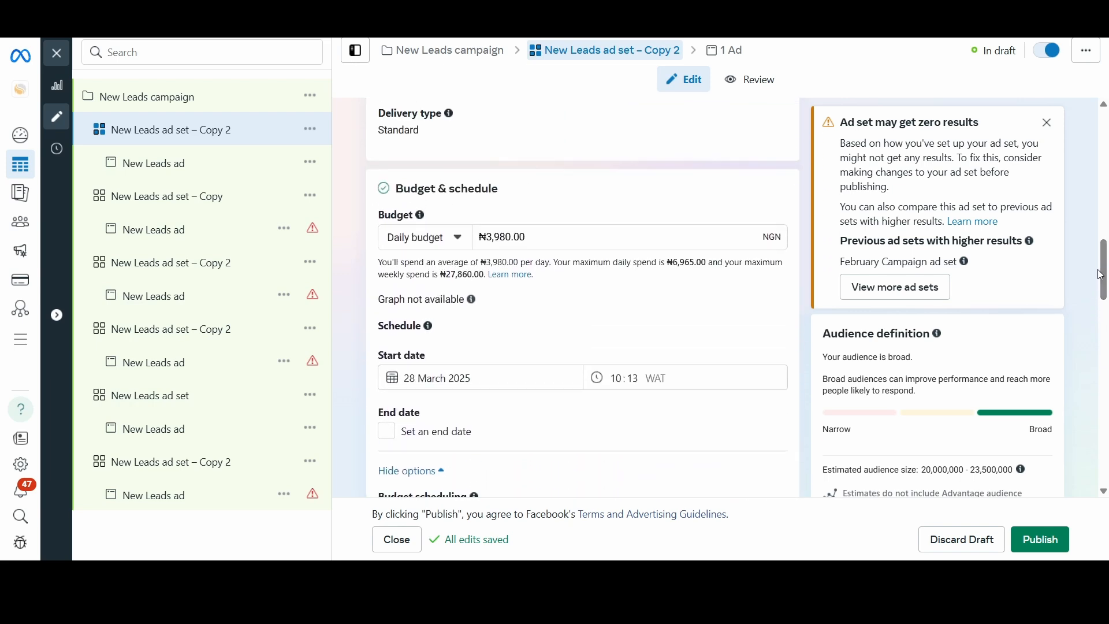
pyautogui.click(495, 240)
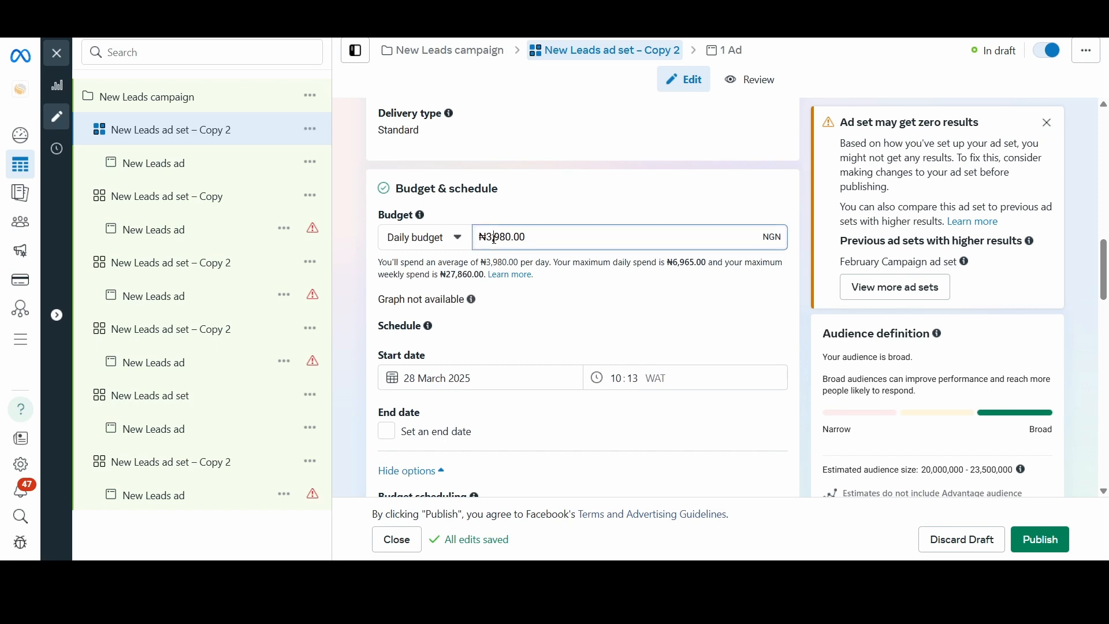
pyautogui.write('10')
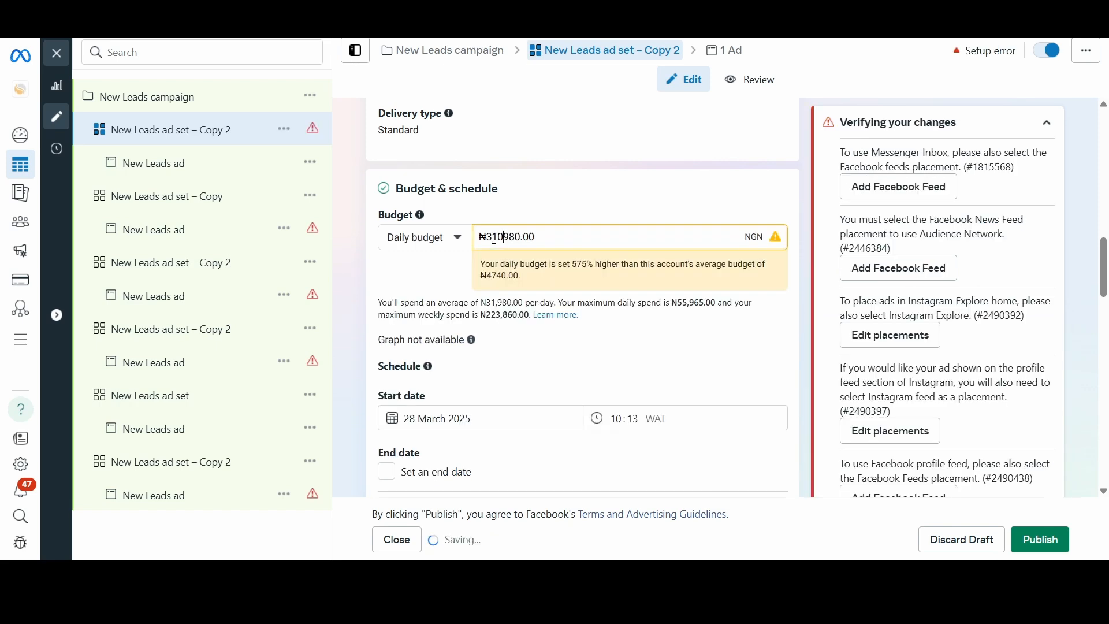
pyautogui.press('BackSpace')
pyautogui.press('BackSpace')
pyautogui.press('BackSpace')
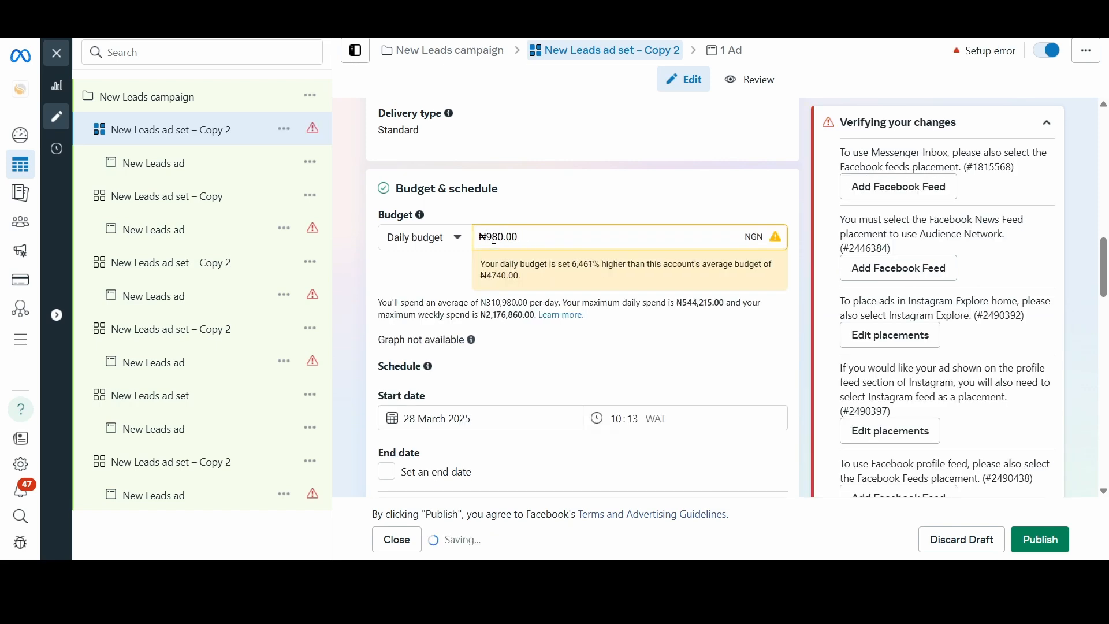
pyautogui.write('1')
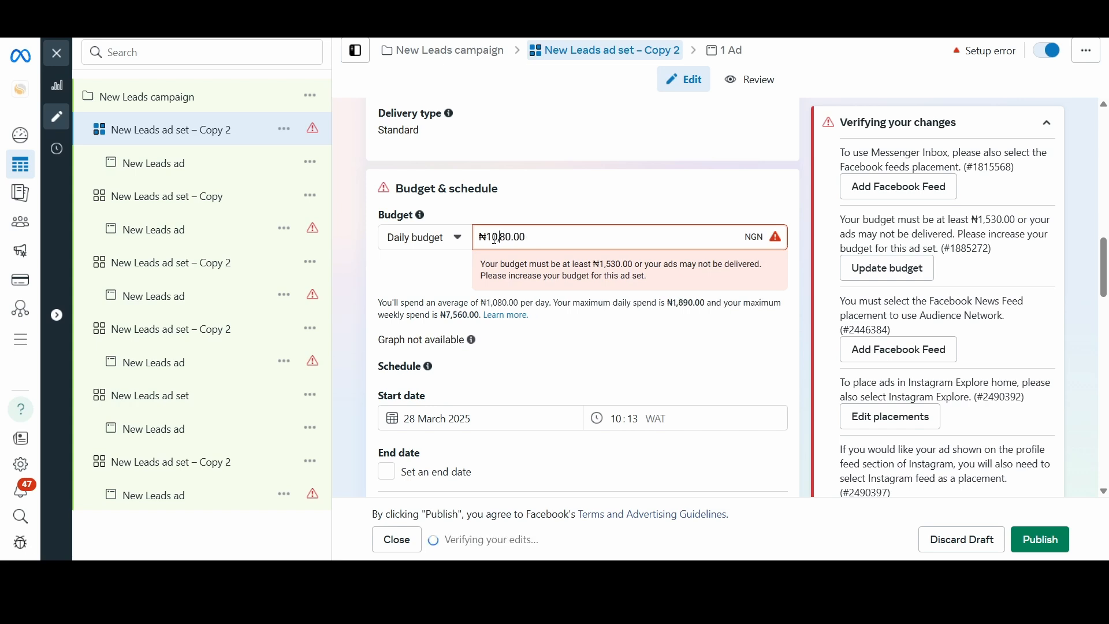
pyautogui.write('0,')
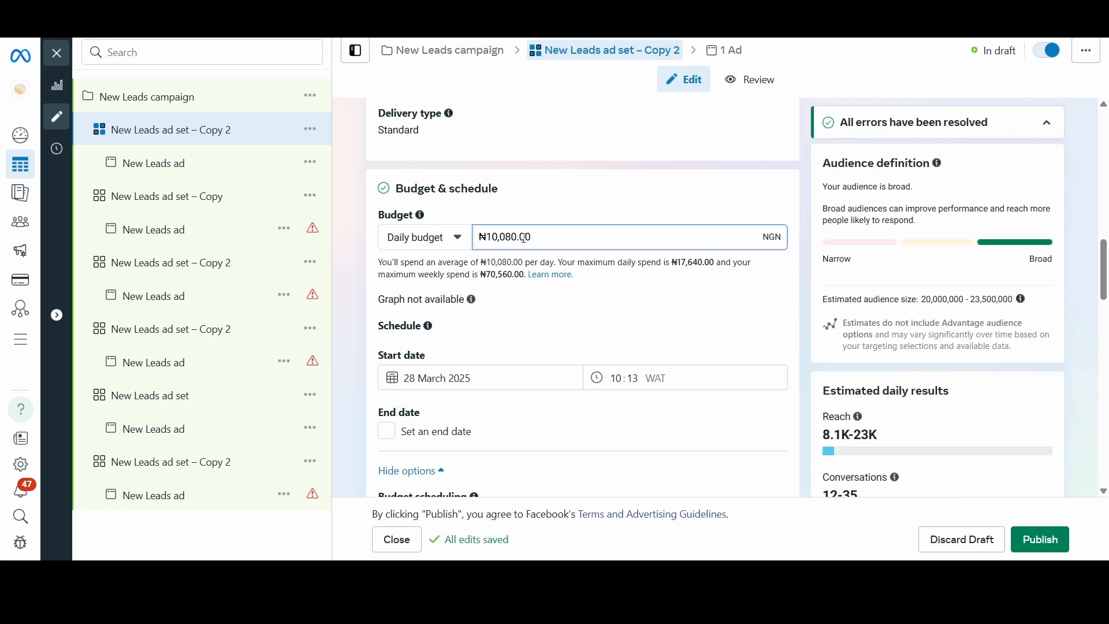
pyautogui.write('3')
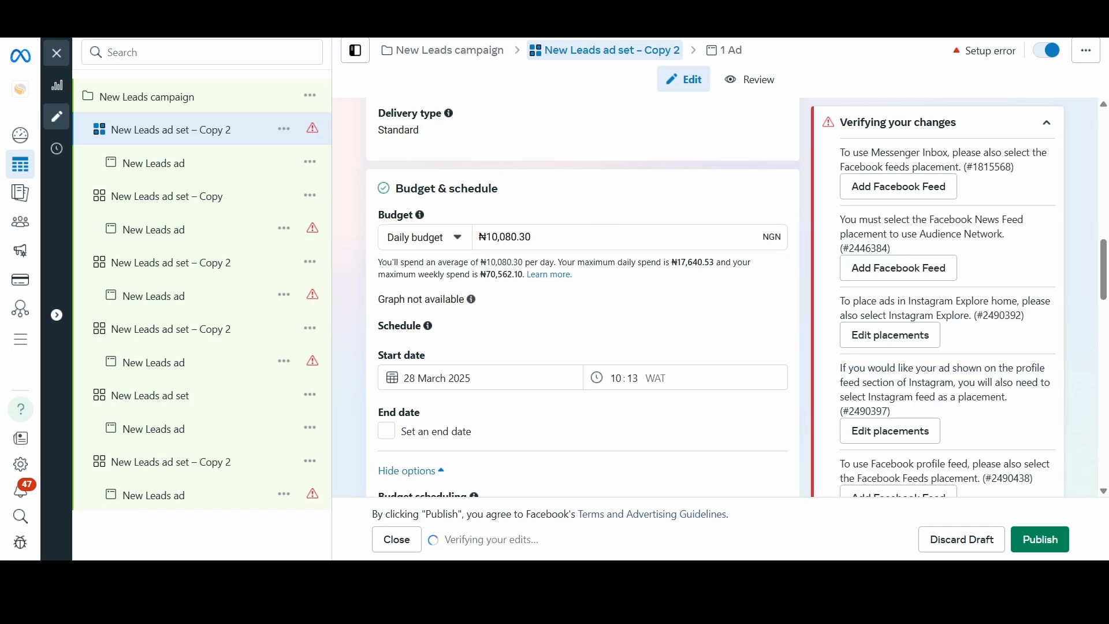
pyautogui.scroll(-4, 1010, 457)
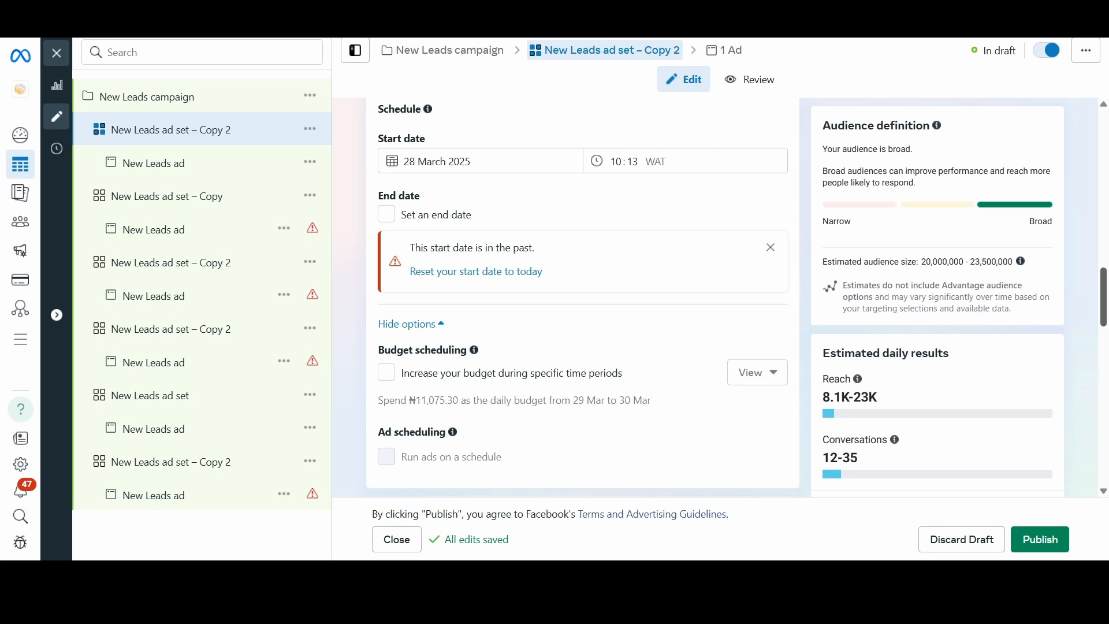
# Add the Engaged shoppers purchase behaviour to the ad set's detailed targeting.
pyautogui.scroll(-10, 583, 298)
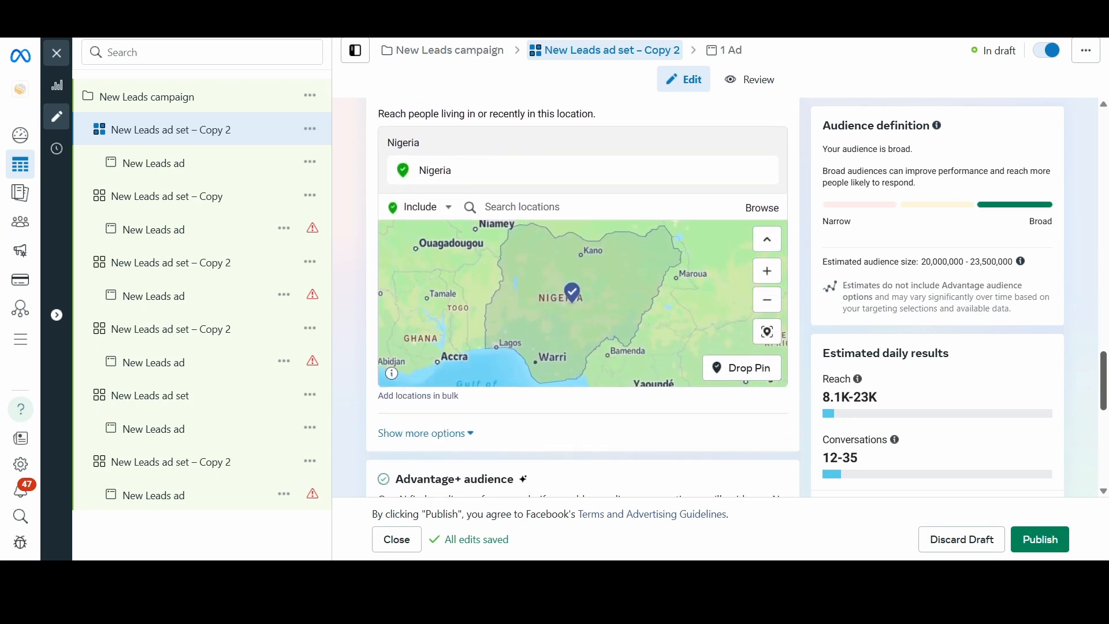
pyautogui.scroll(-7, 583, 298)
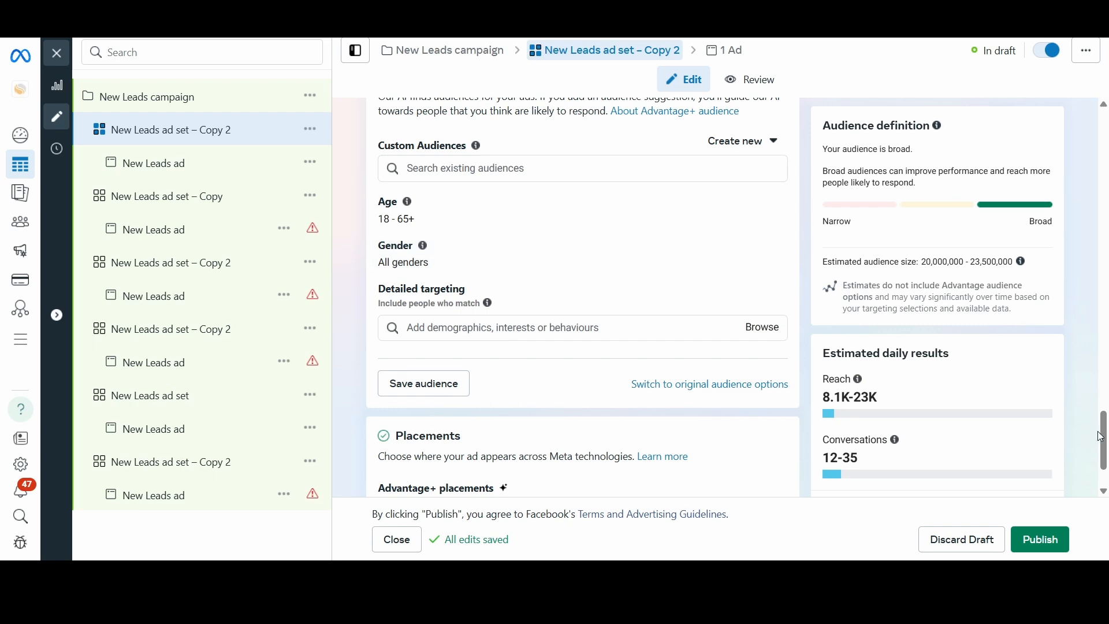
pyautogui.scroll(-1, 1103, 442)
pyautogui.scroll(-1, 737, 297)
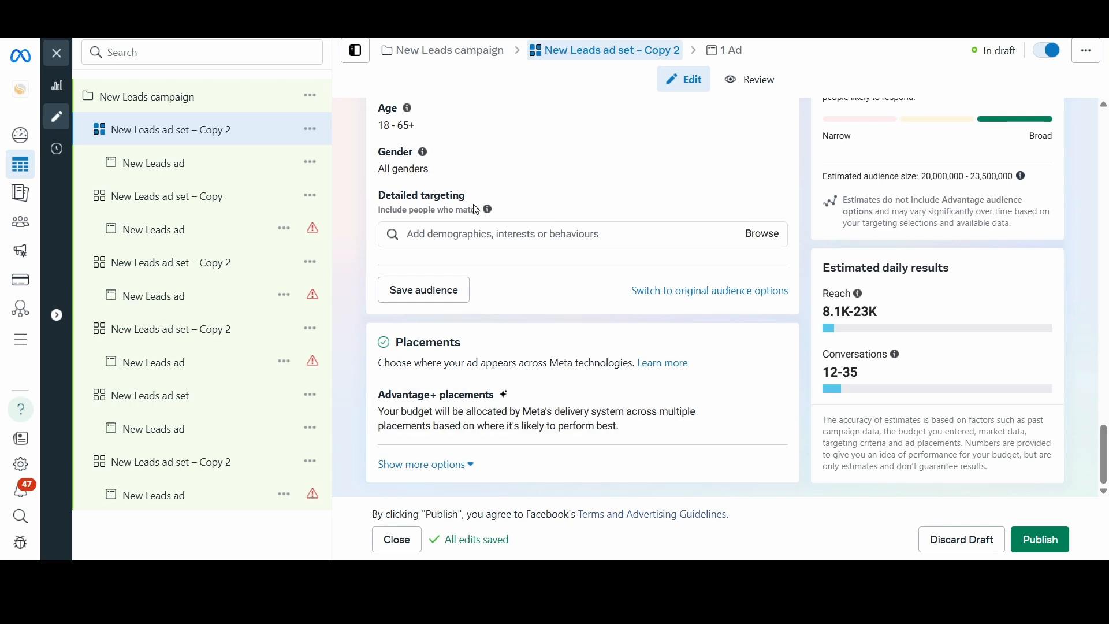
pyautogui.click(486, 235)
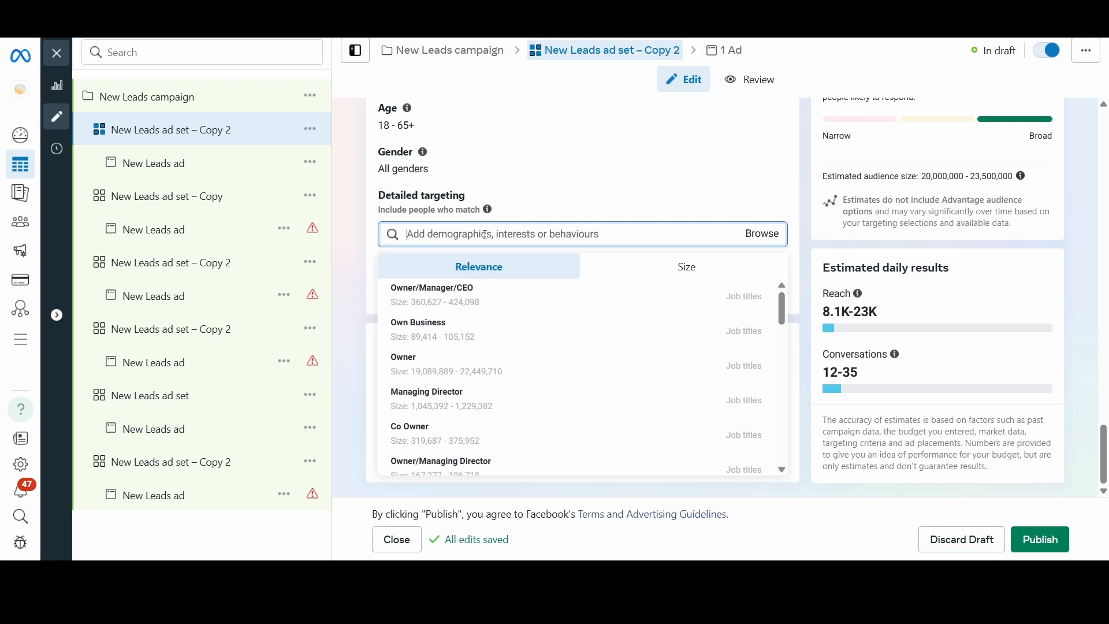
pyautogui.write('e')
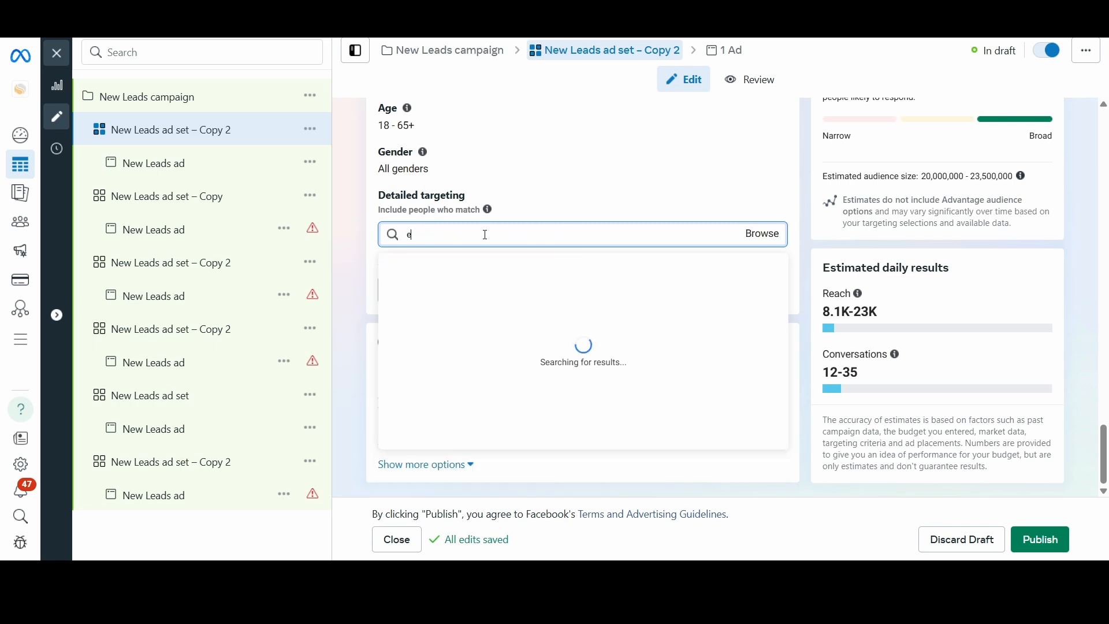
pyautogui.write('ngaged shopp')
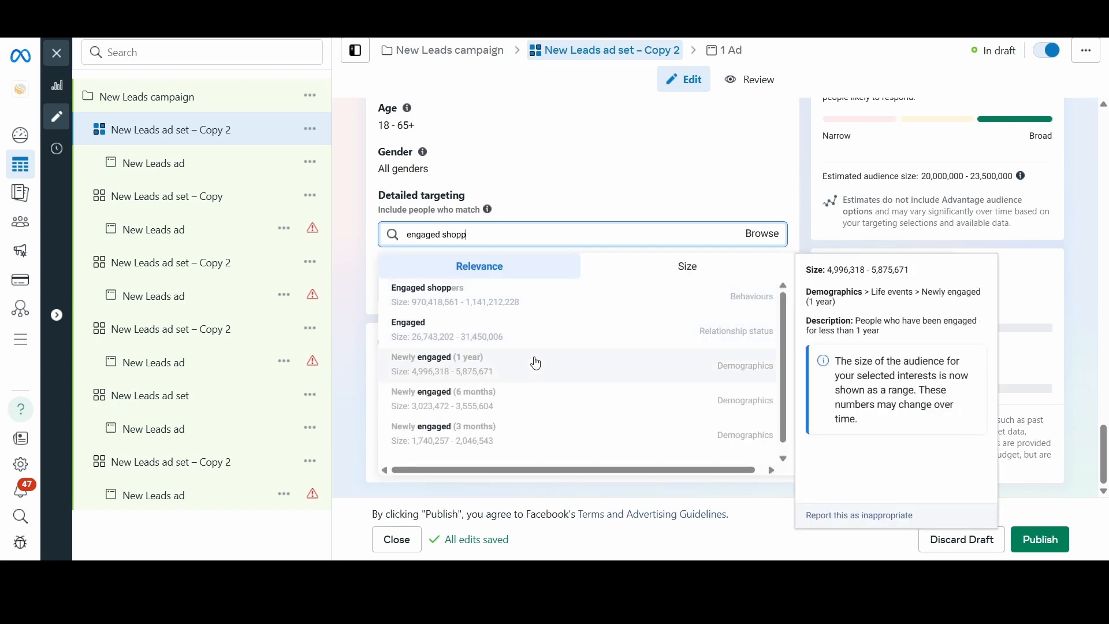
pyautogui.click(491, 296)
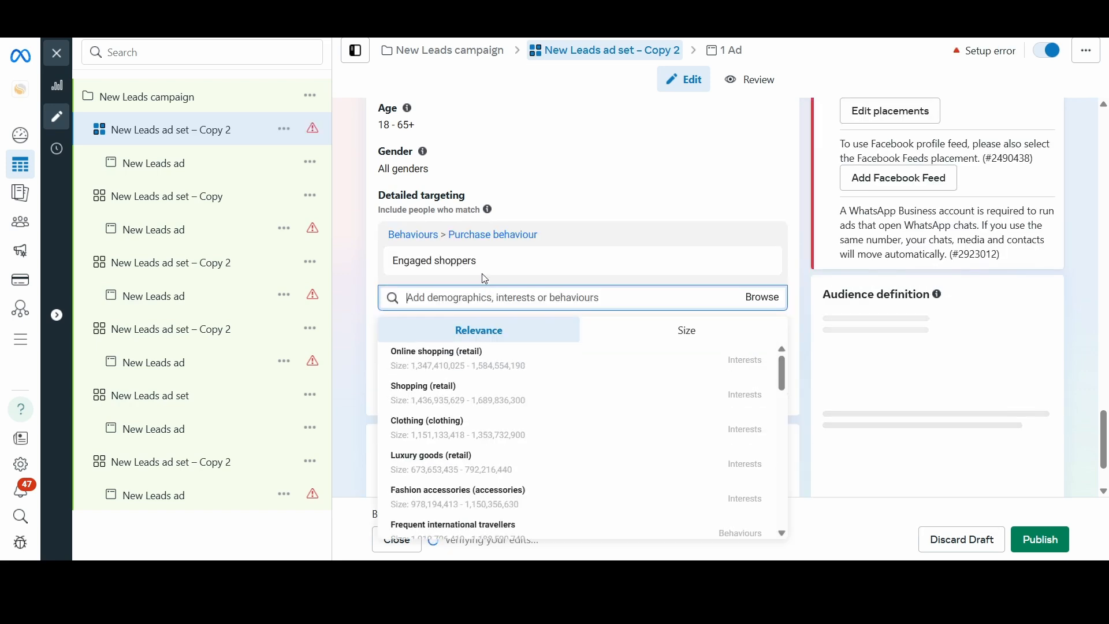
# Search the detailed targeting options for iPhone, clear the search, and close the suggestions without adding another entry.
pyautogui.write('Iphoe')
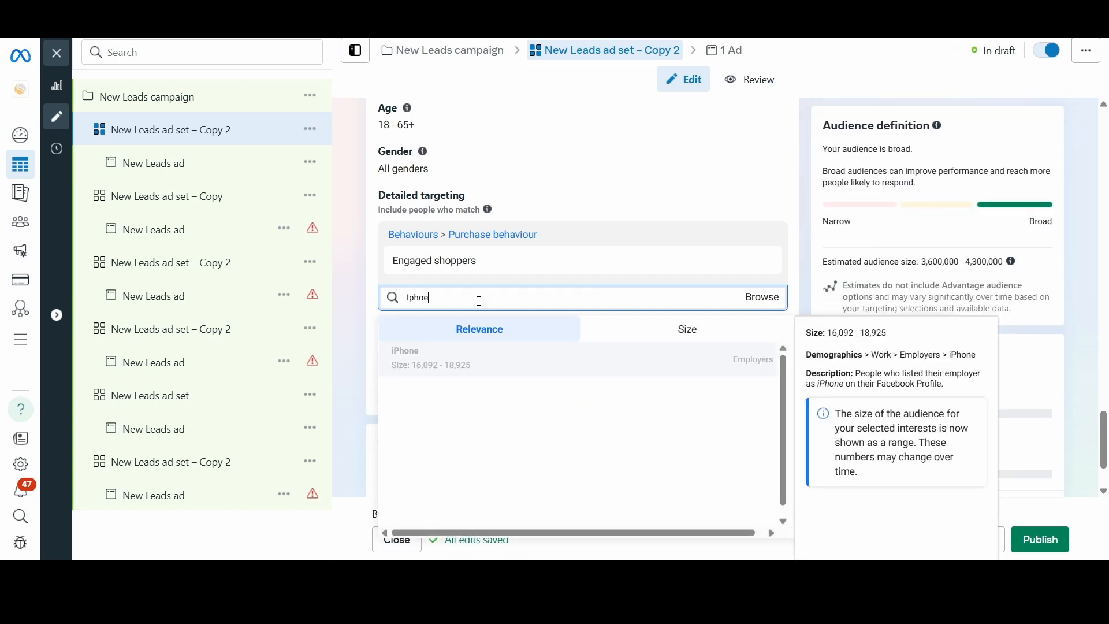
pyautogui.press('BackSpace')
pyautogui.press('BackSpace')
pyautogui.press('BackSpace')
pyautogui.press('BackSpace')
pyautogui.press('BackSpace')
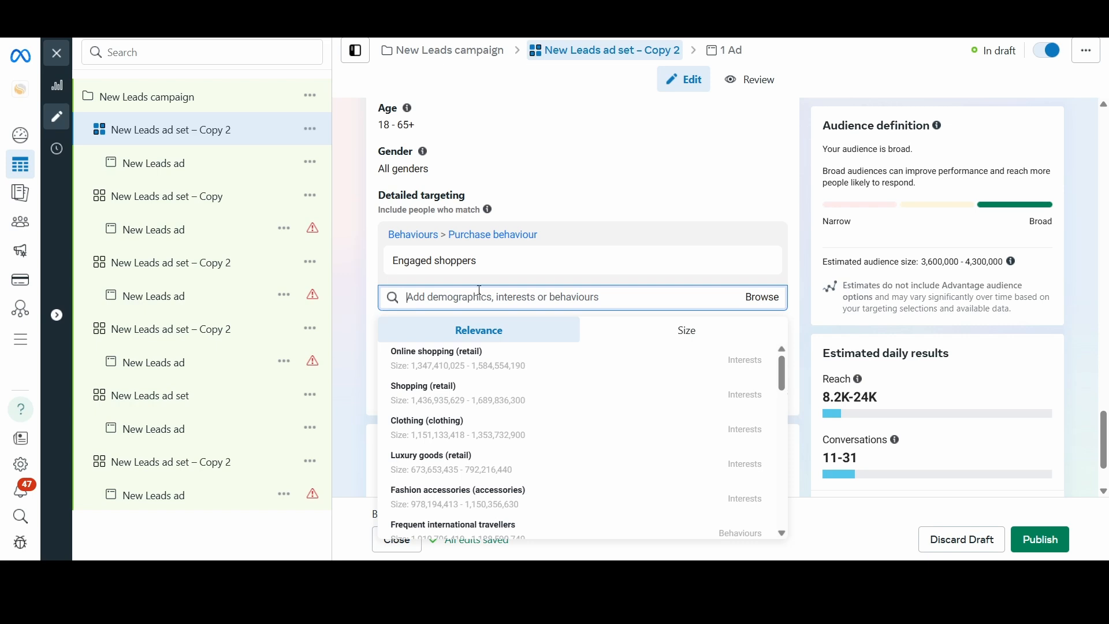
pyautogui.moveTo(469, 257)
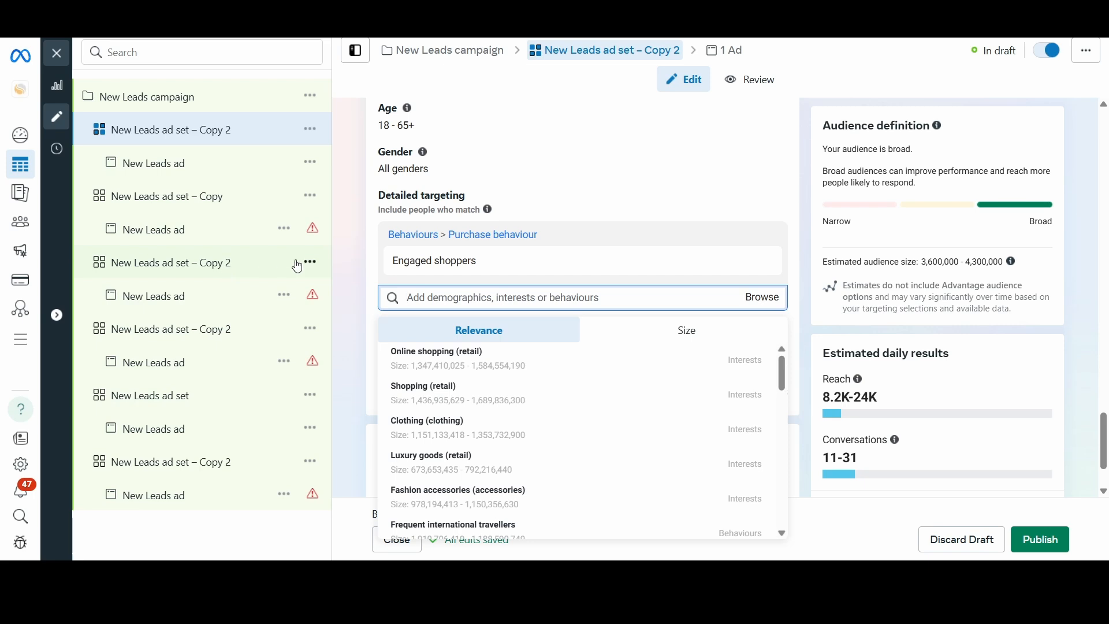
pyautogui.click(653, 244)
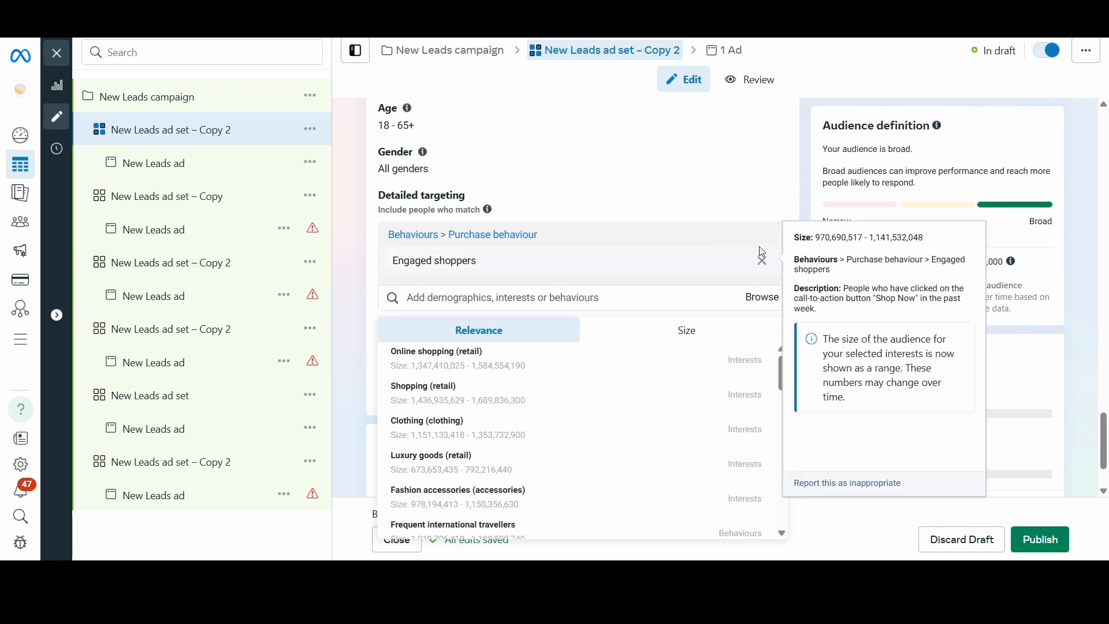
pyautogui.click(732, 204)
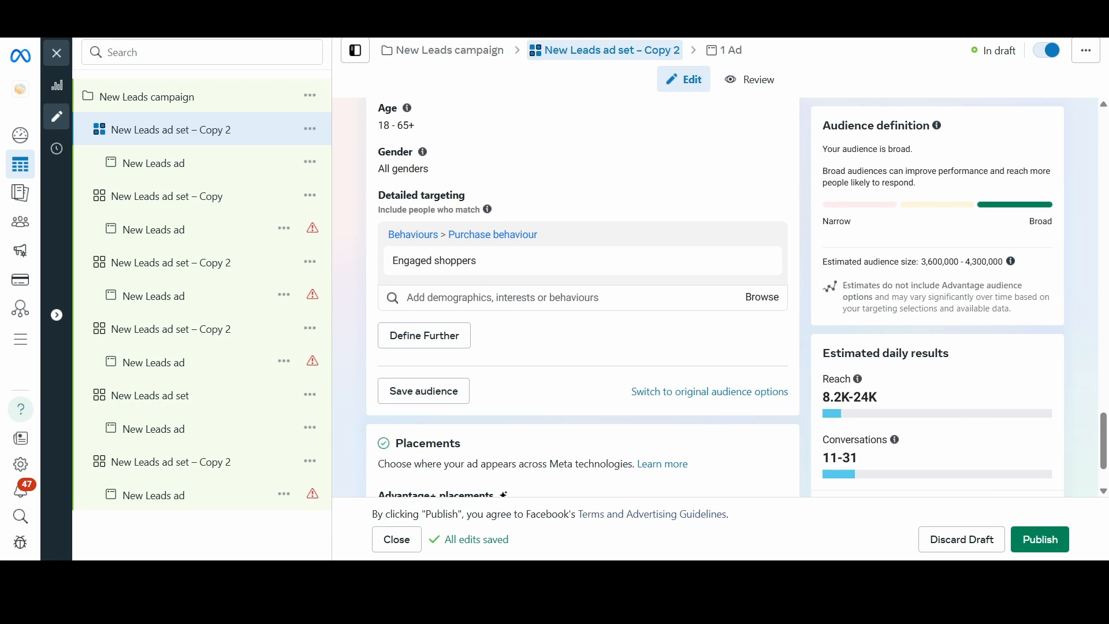
# Switch the ad set's placements from Advantage+ to Manual placements.
pyautogui.scroll(-2, 584, 298)
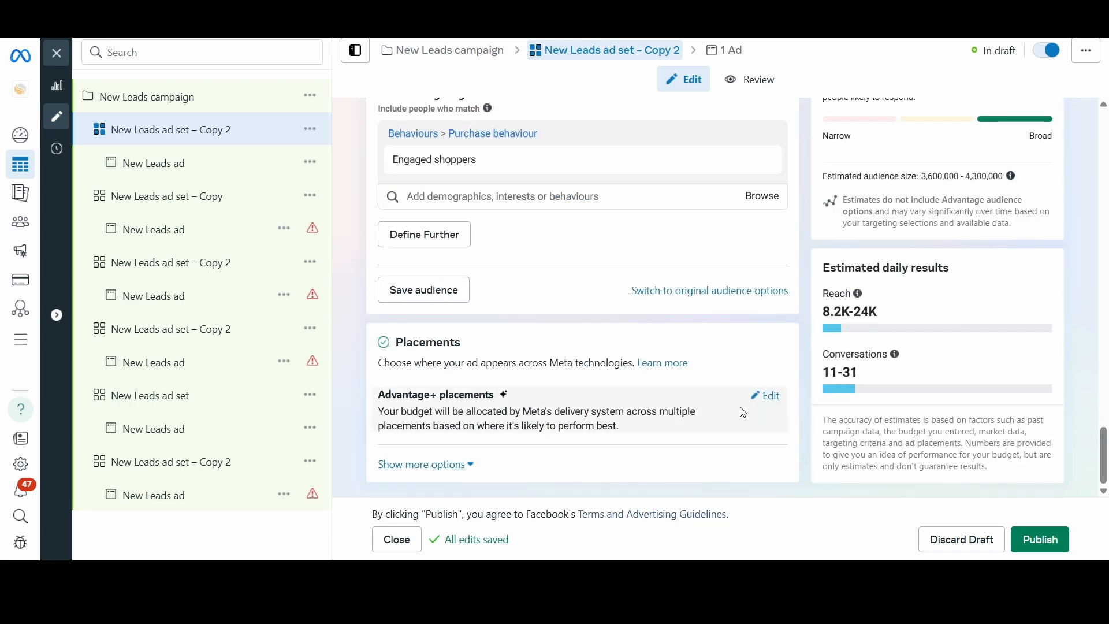
pyautogui.click(769, 398)
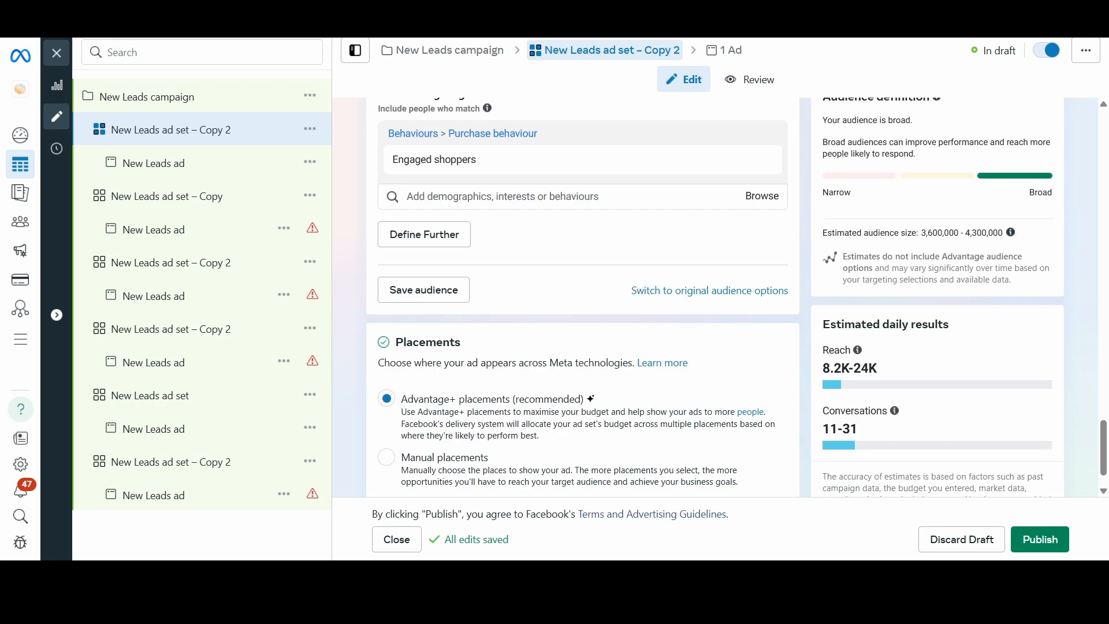
pyautogui.moveTo(1102, 451); pyautogui.dragTo(1101, 498)
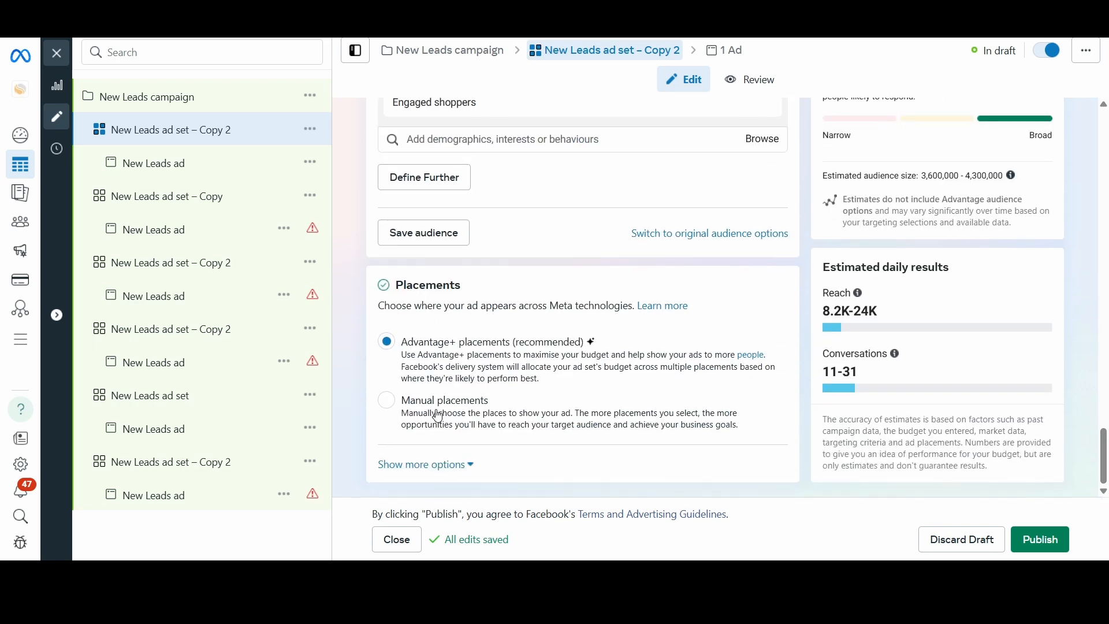
pyautogui.click(394, 404)
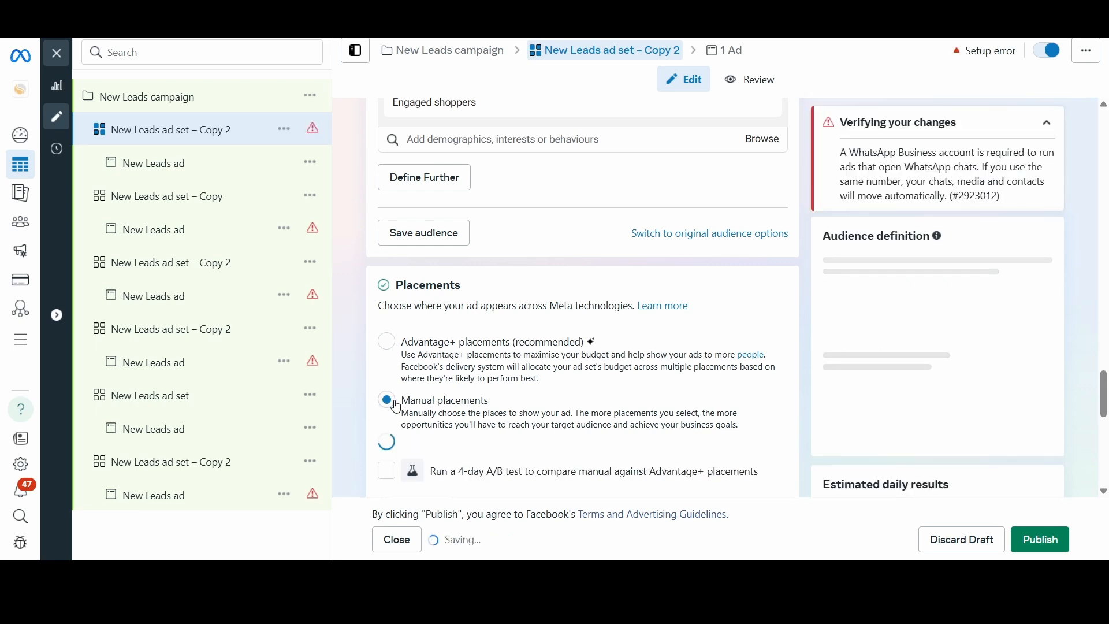
# Exclude the Audience Network and Messenger platforms from the manual placements, keeping Facebook and Instagram selected.
pyautogui.scroll(-8, 582, 298)
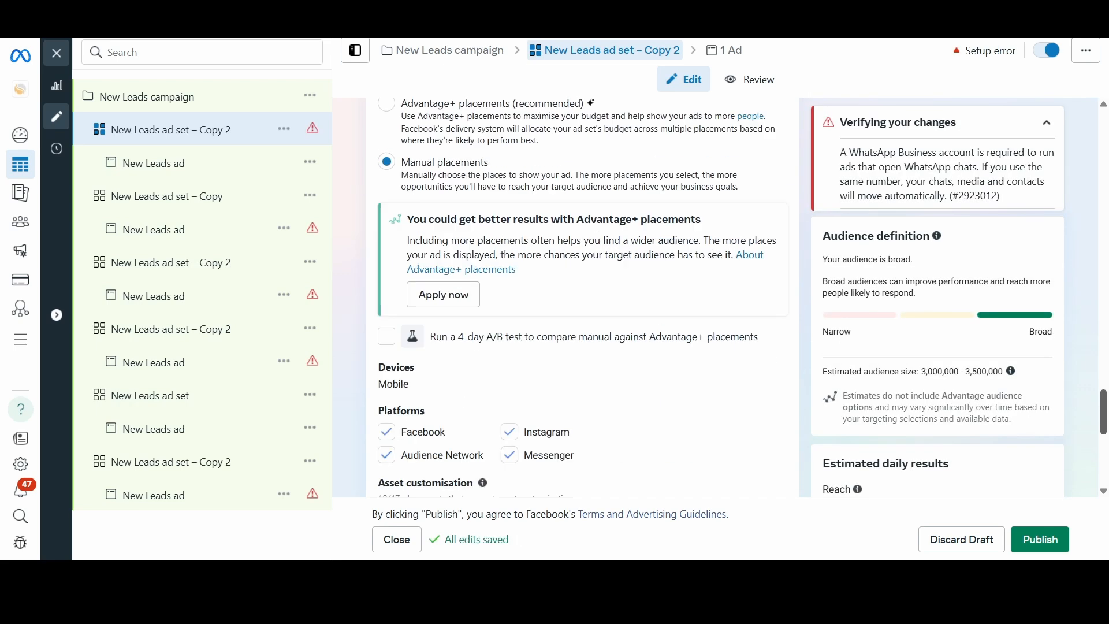
pyautogui.scroll(-2, 583, 298)
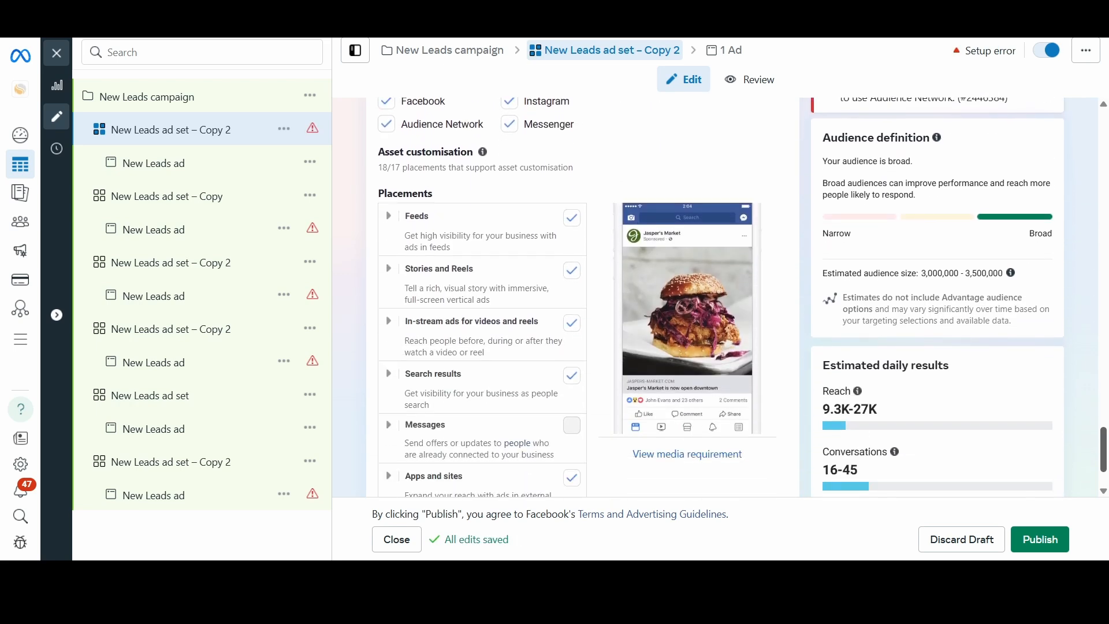
pyautogui.scroll(-4, 743, 297)
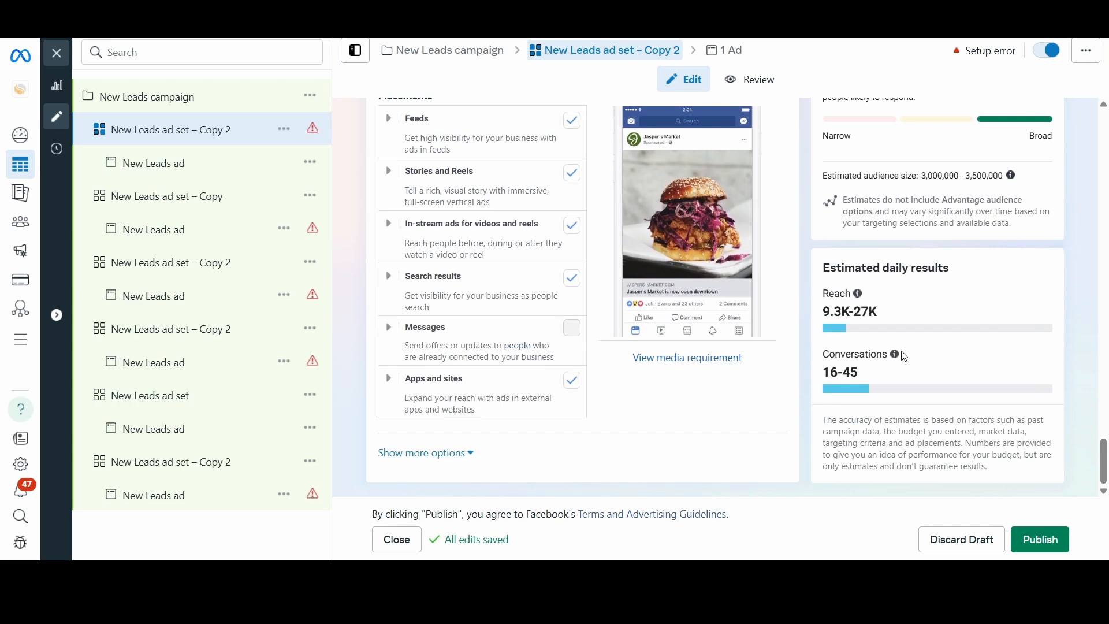
pyautogui.moveTo(896, 354)
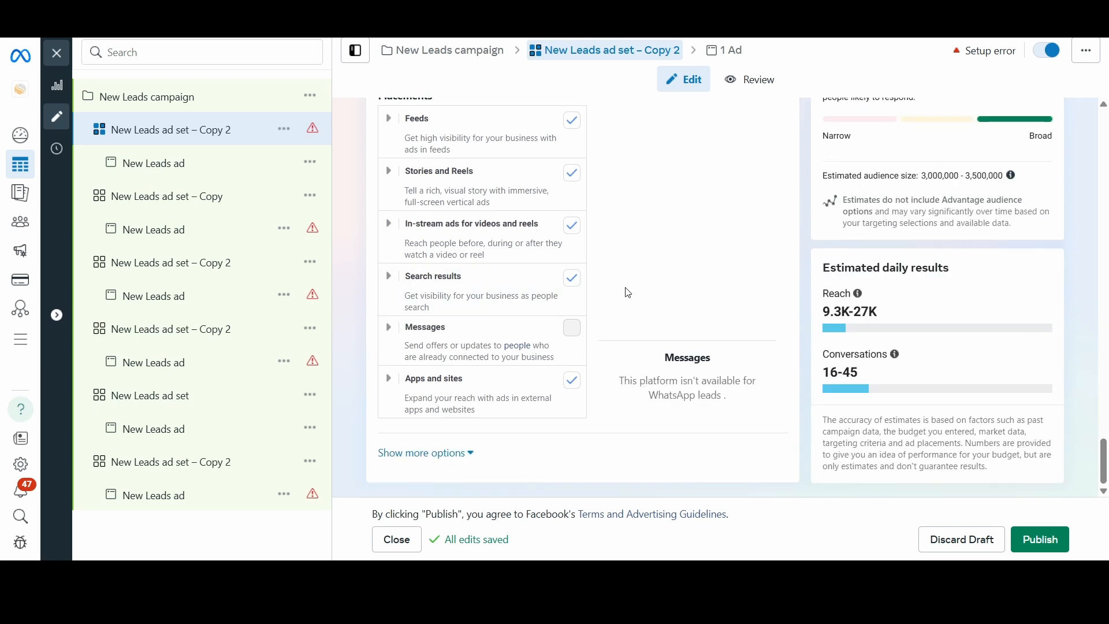
pyautogui.scroll(3, 714, 297)
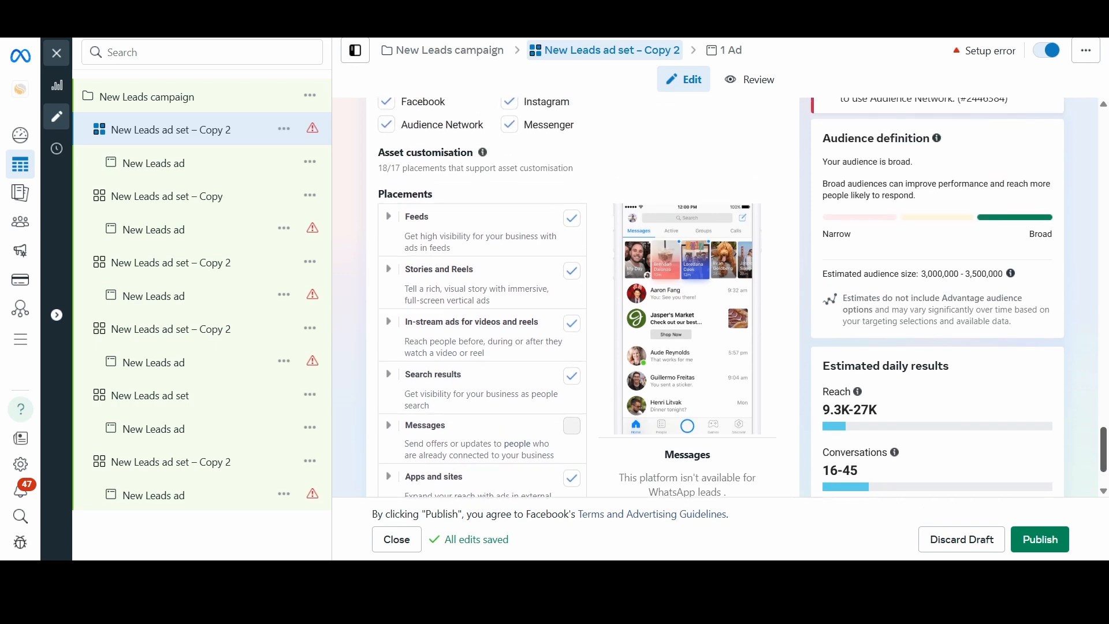
pyautogui.scroll(2, 714, 297)
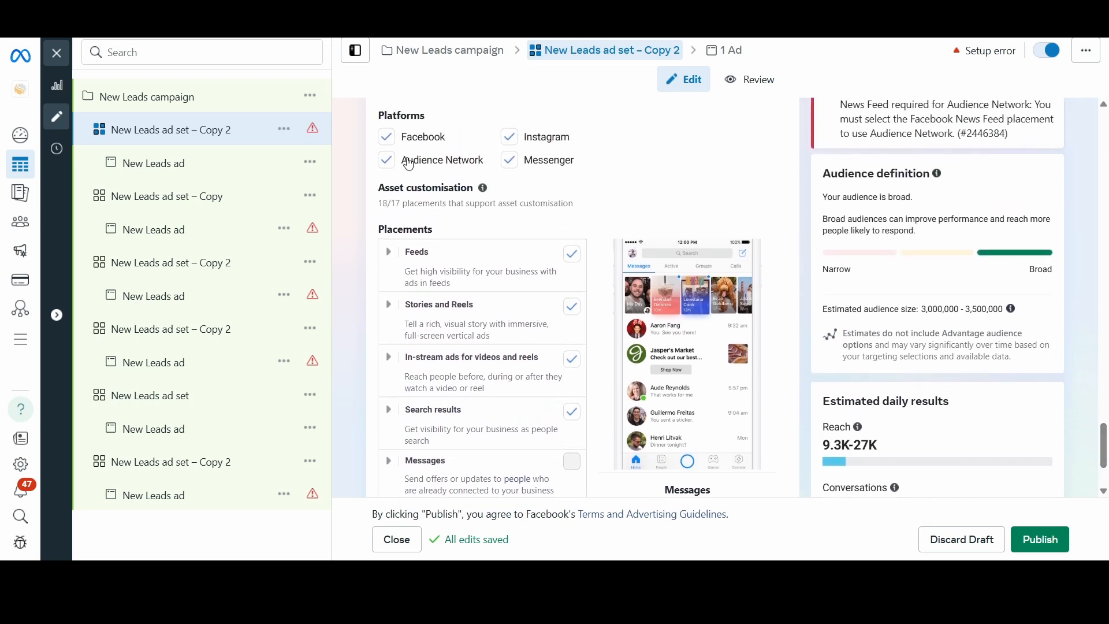
pyautogui.click(386, 165)
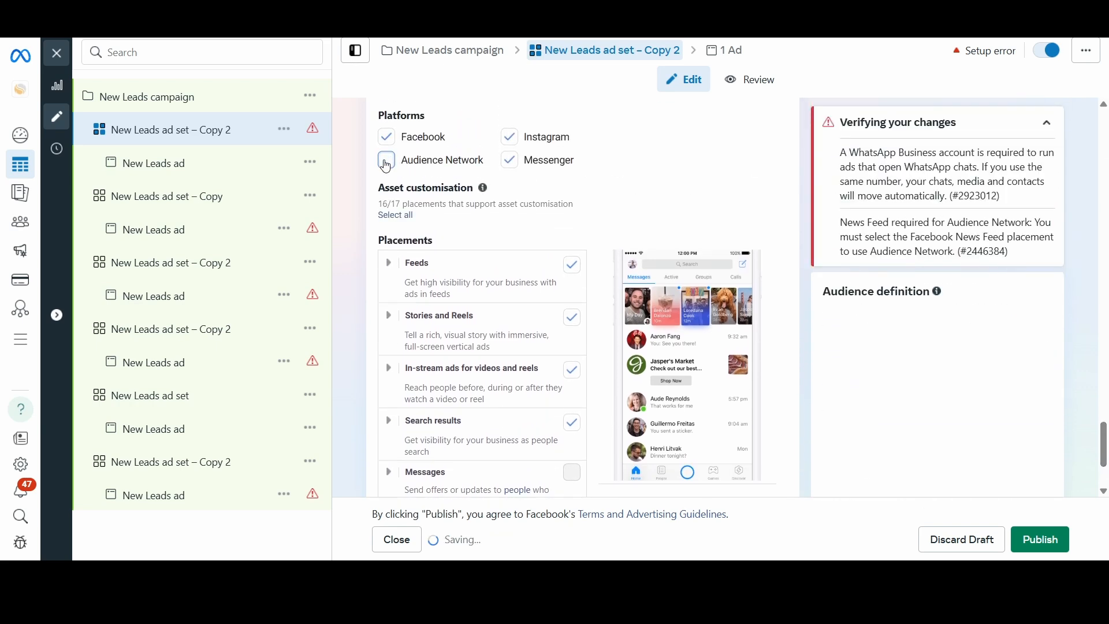
pyautogui.click(510, 164)
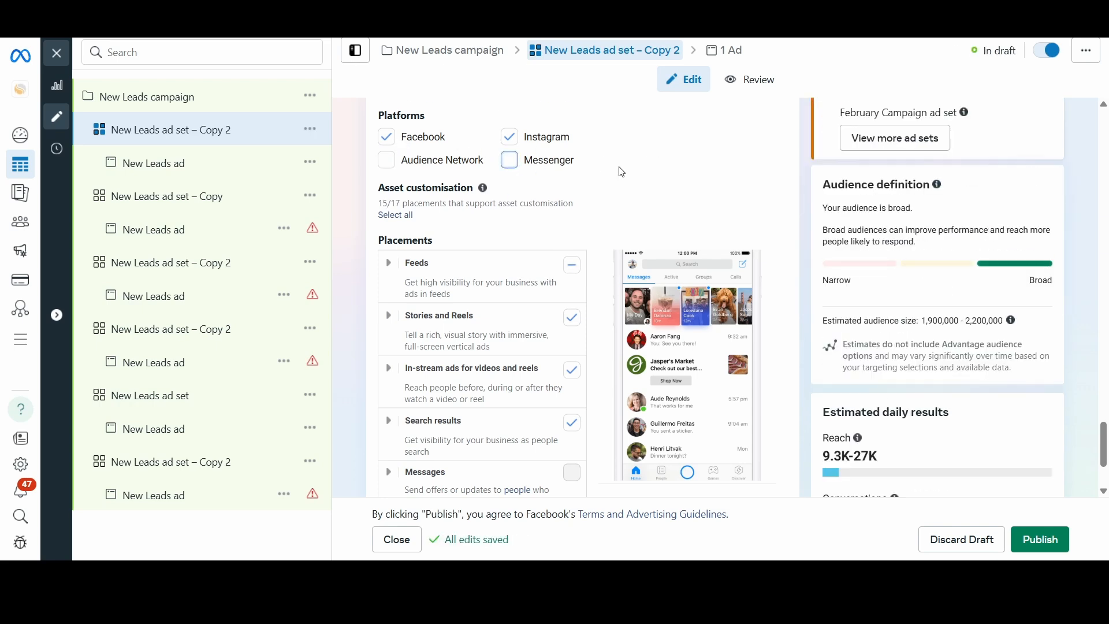
# Try to select all Feeds placements, and exclude the Messenger platform again.
pyautogui.click(573, 270)
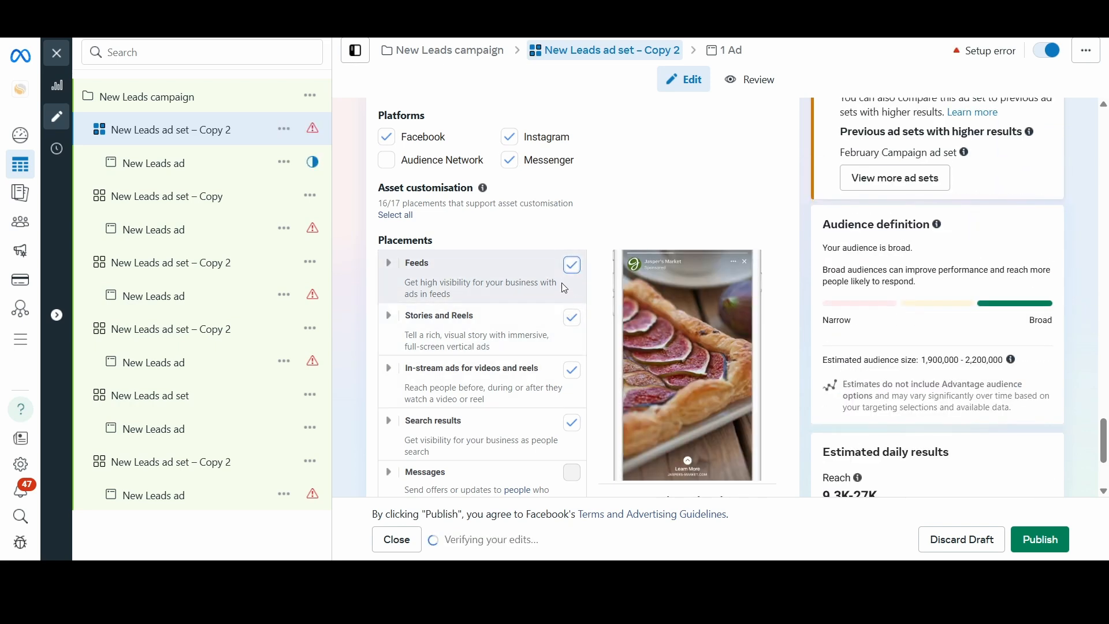
pyautogui.click(509, 160)
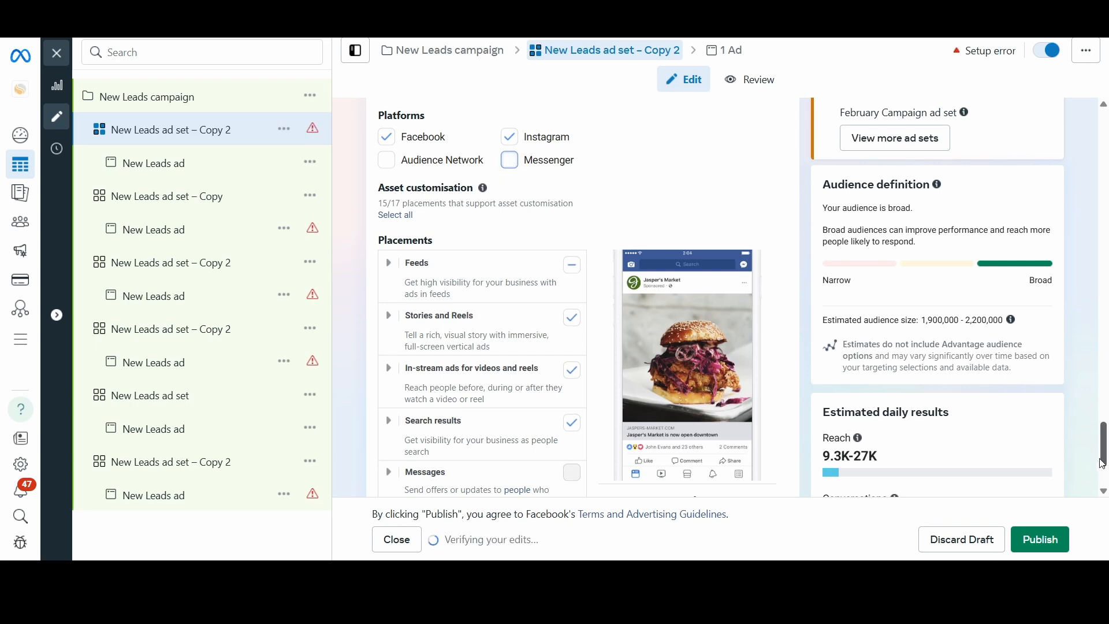
pyautogui.scroll(-3, 1104, 451)
pyautogui.scroll(3, 1100, 458)
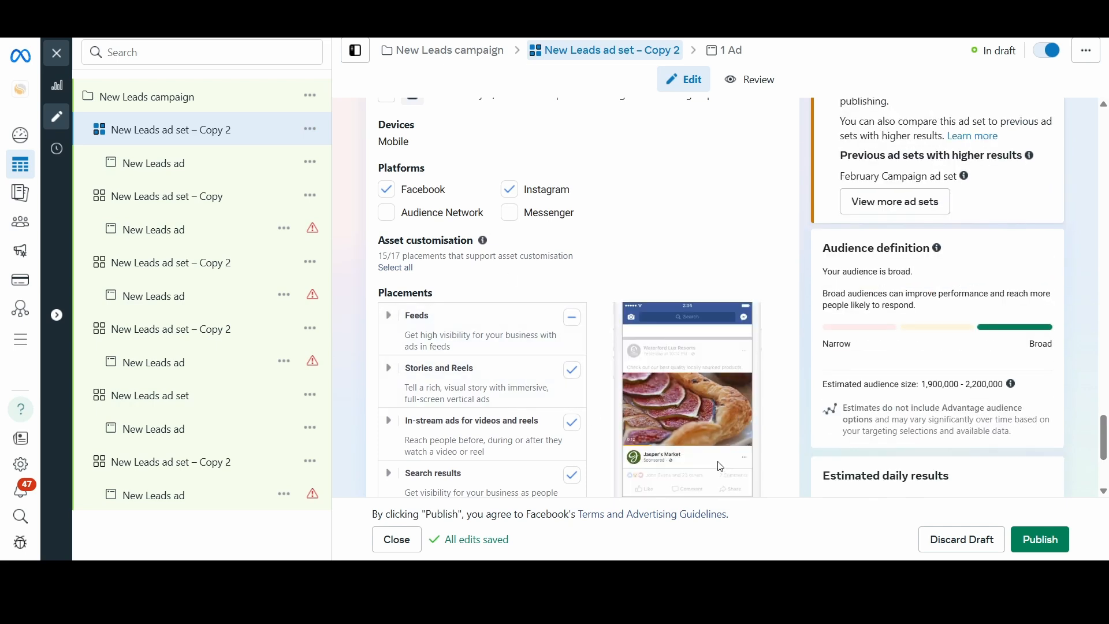
pyautogui.scroll(-3, 1103, 439)
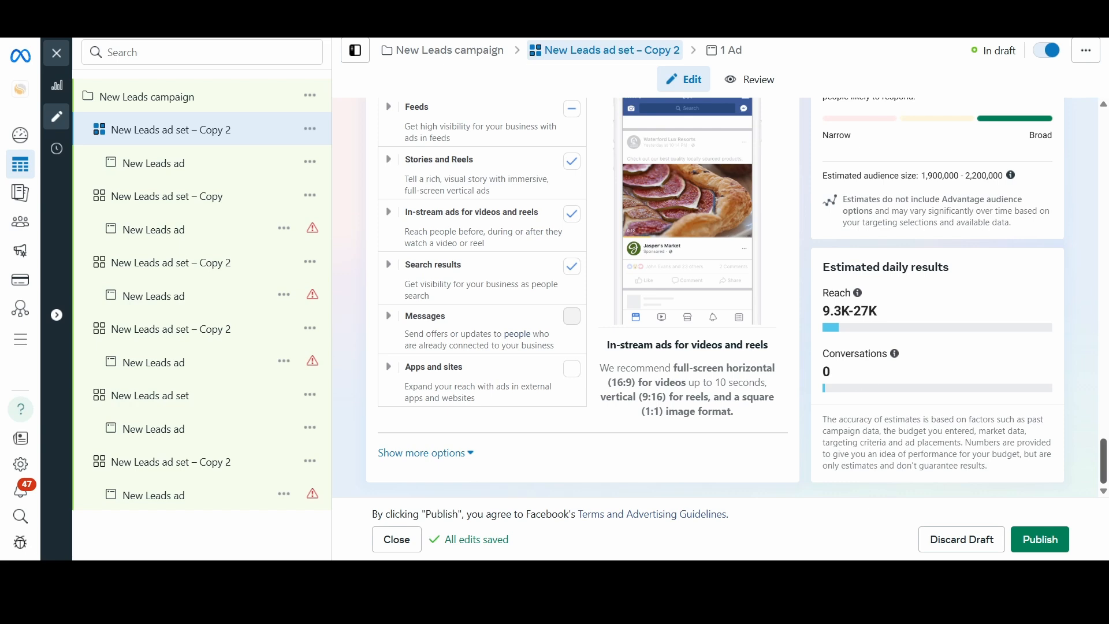
# Raise the ad set's daily budget to ₦20,080.30.
pyautogui.moveTo(1103, 477); pyautogui.dragTo(1101, 249)
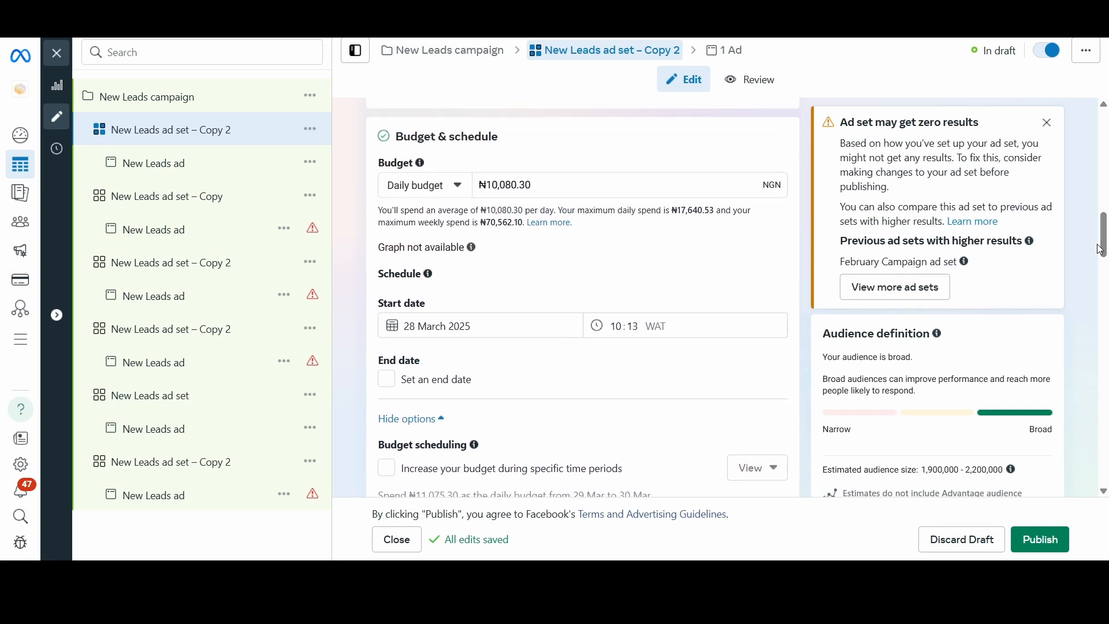
pyautogui.click(495, 186)
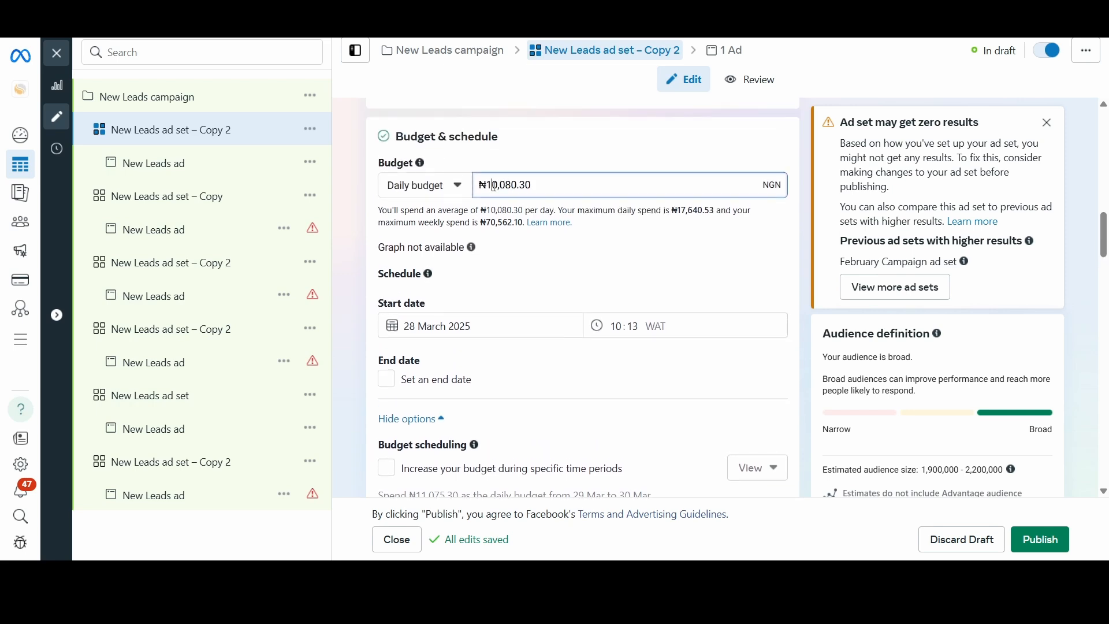
pyautogui.press('BackSpace')
pyautogui.write('2')
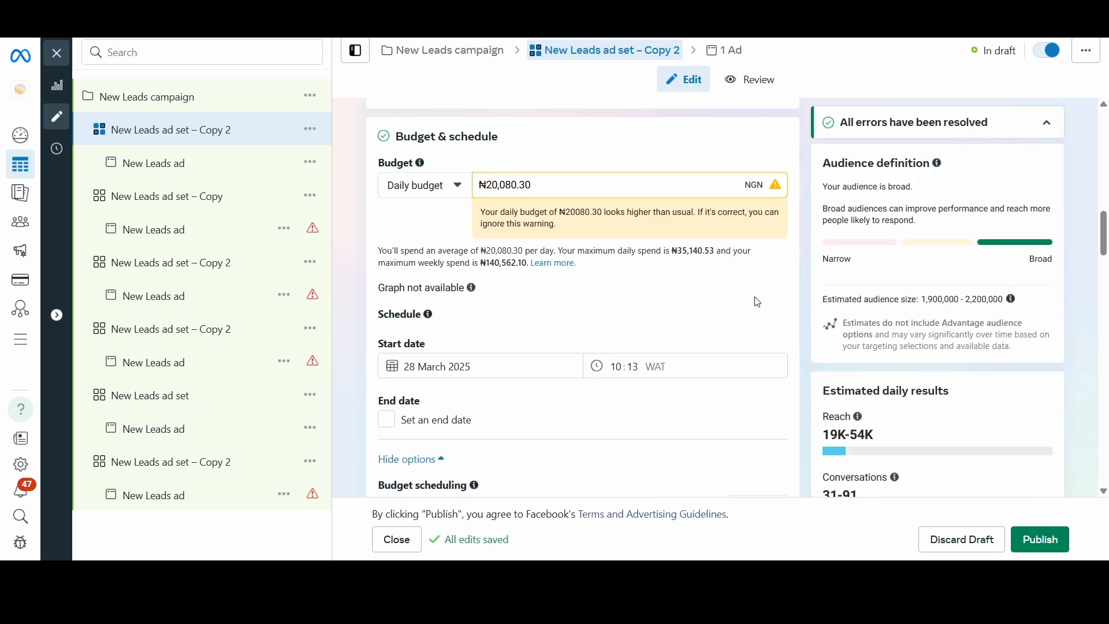
pyautogui.scroll(-10, 578, 297)
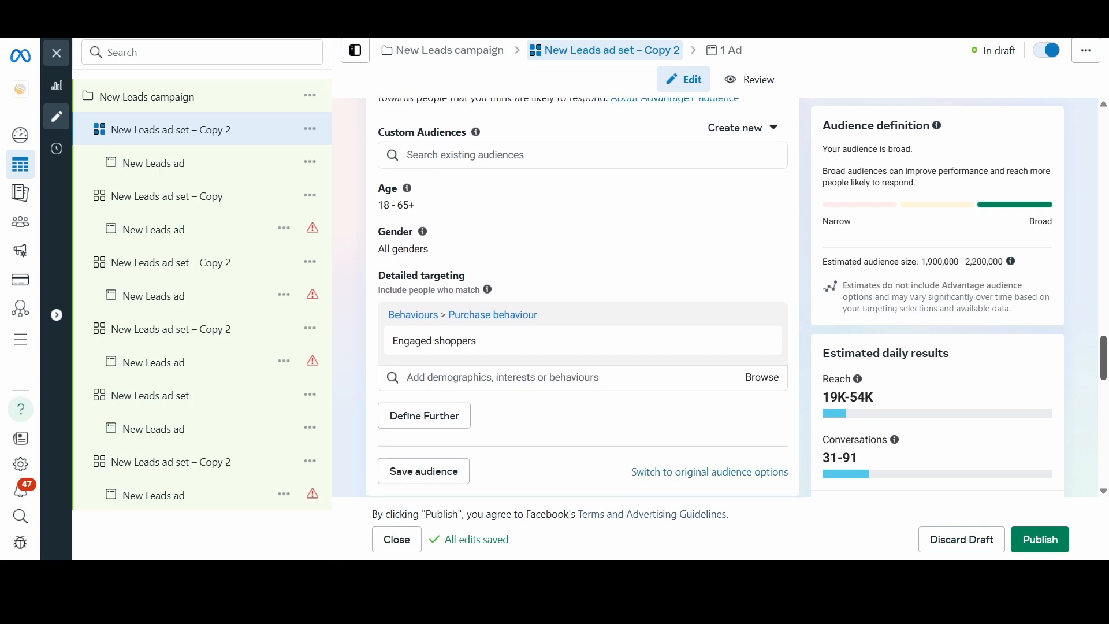
pyautogui.moveTo(1103, 357); pyautogui.dragTo(1103, 380)
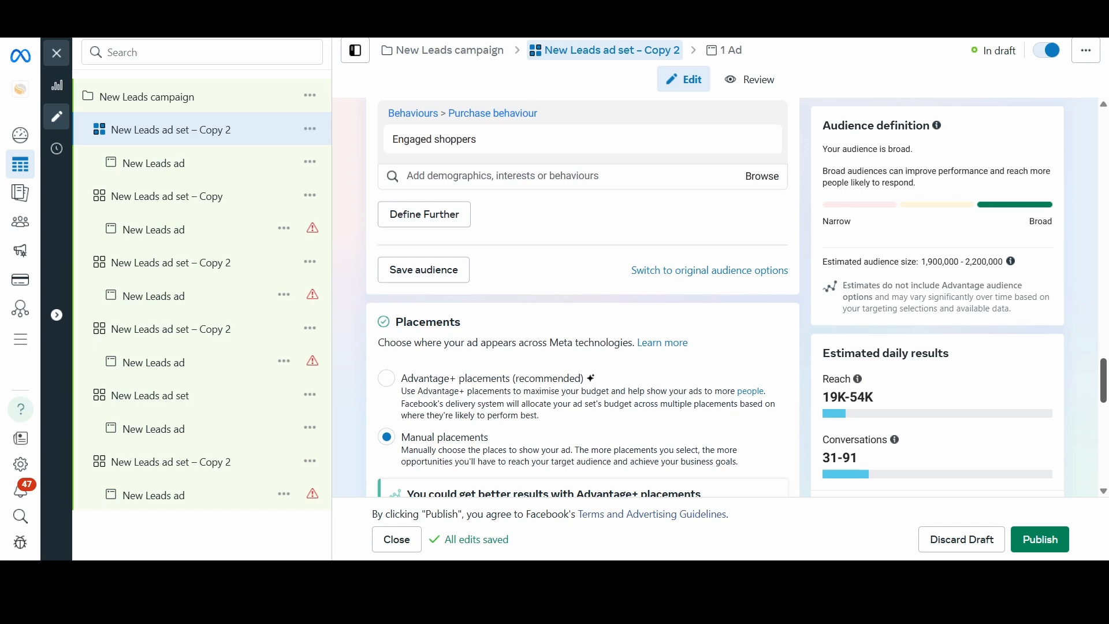
pyautogui.scroll(15, 1083, 245)
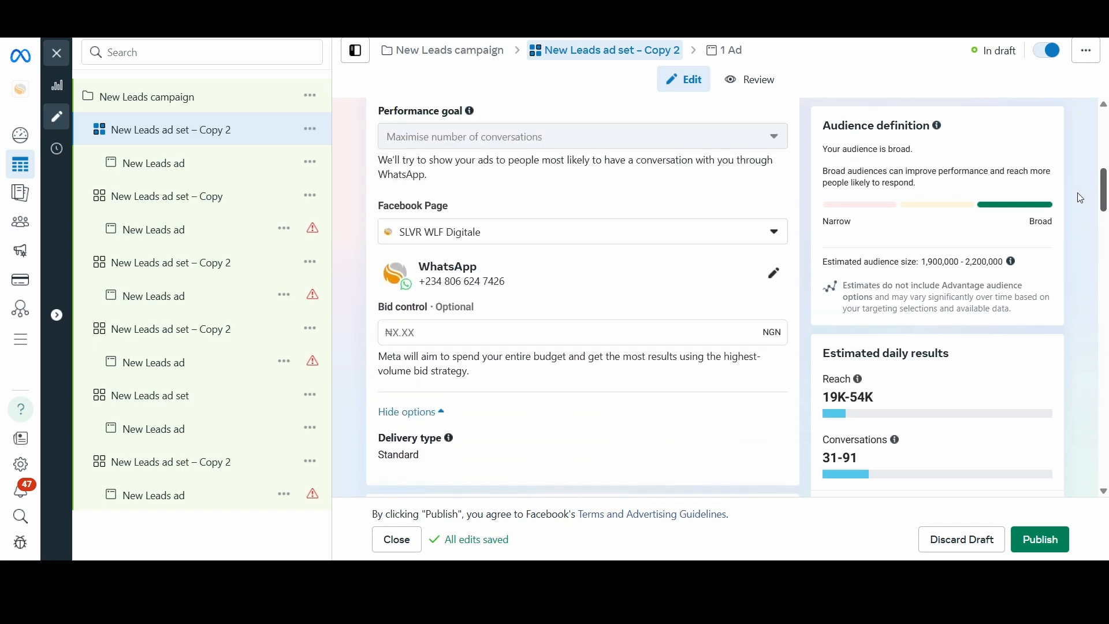
pyautogui.scroll(10, 1082, 198)
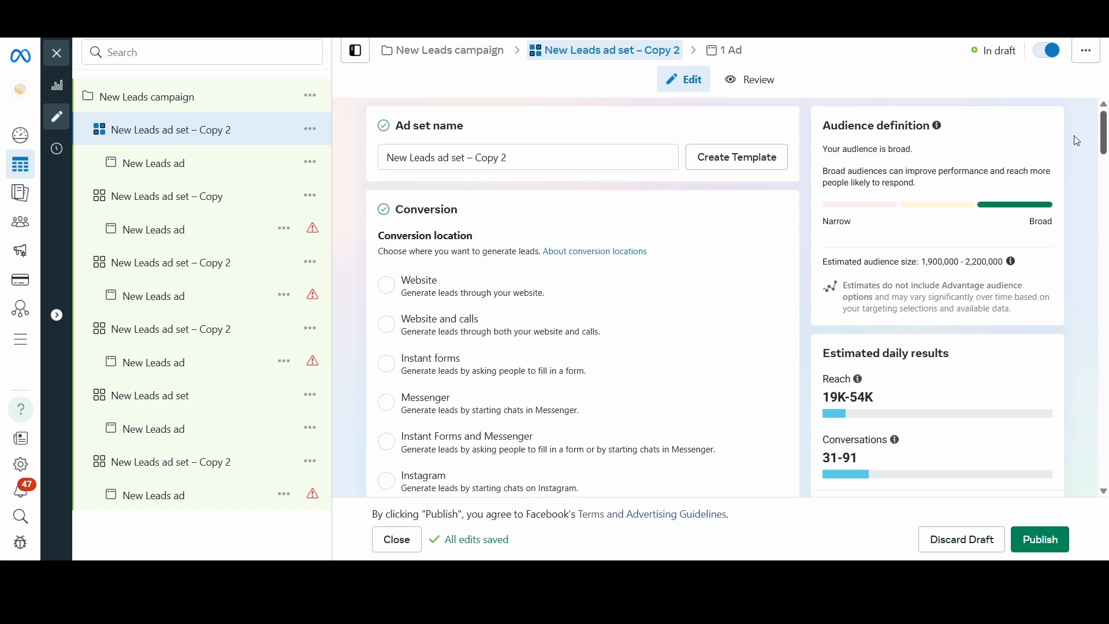
# Check the ad set's audience and placement settings, and open the New Leads ad under the topmost New Leads ad set – Copy 2.
pyautogui.scroll(-20, 1078, 141)
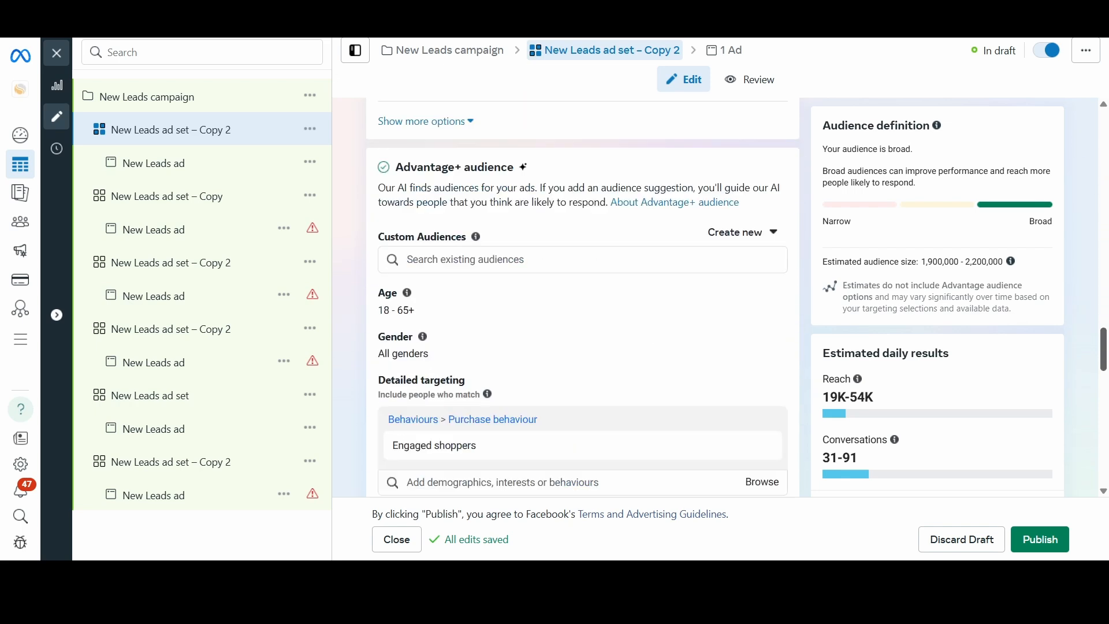
pyautogui.scroll(-4, 584, 298)
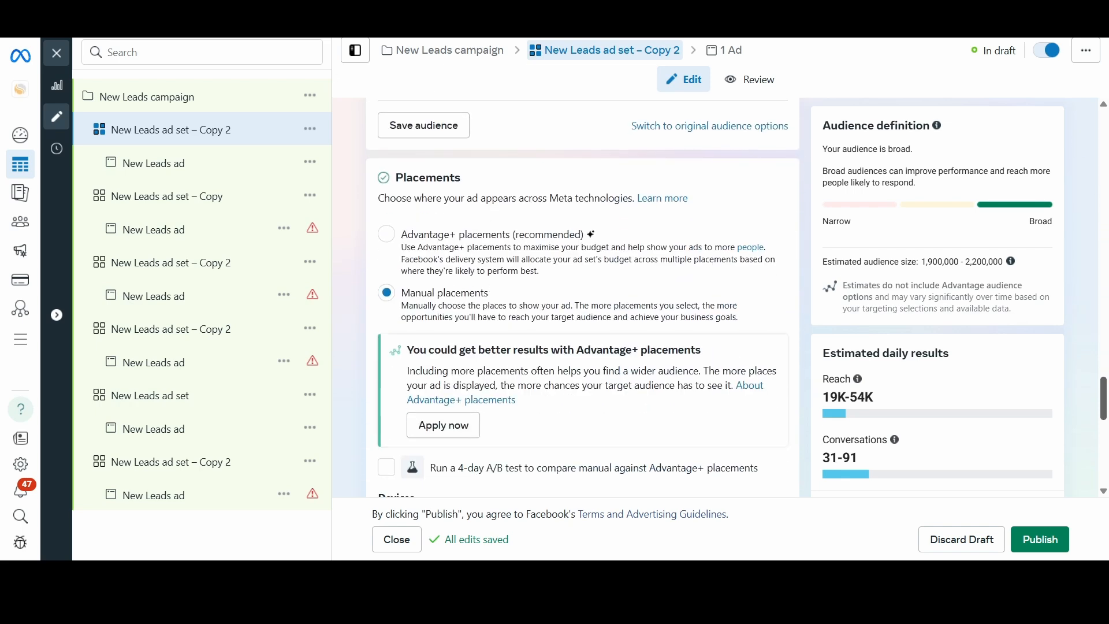
pyautogui.scroll(-10, 584, 298)
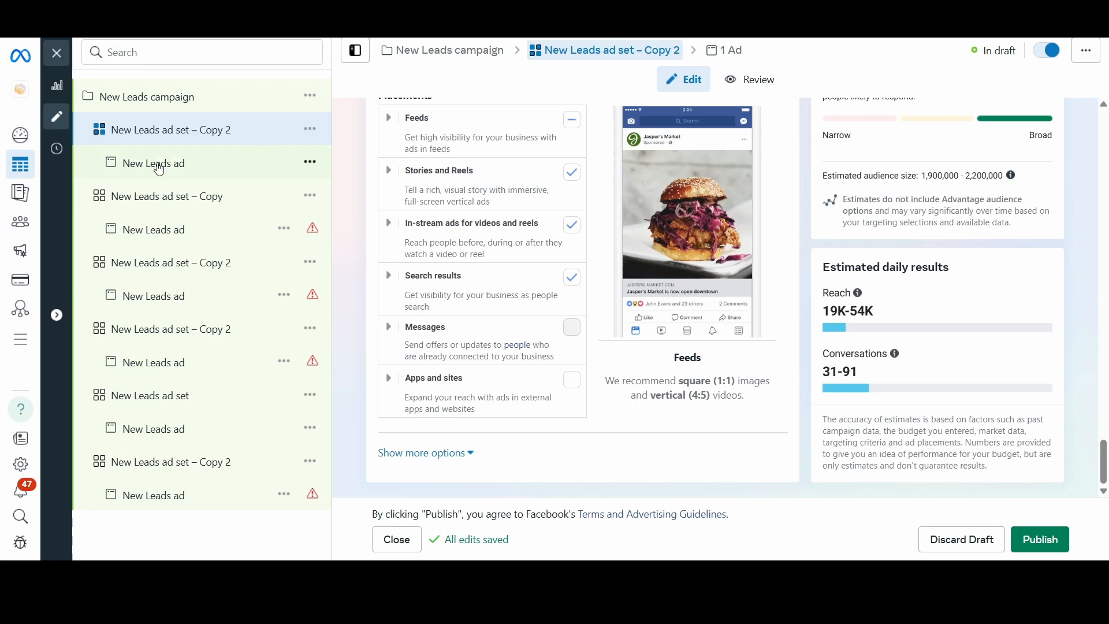
pyautogui.click(159, 167)
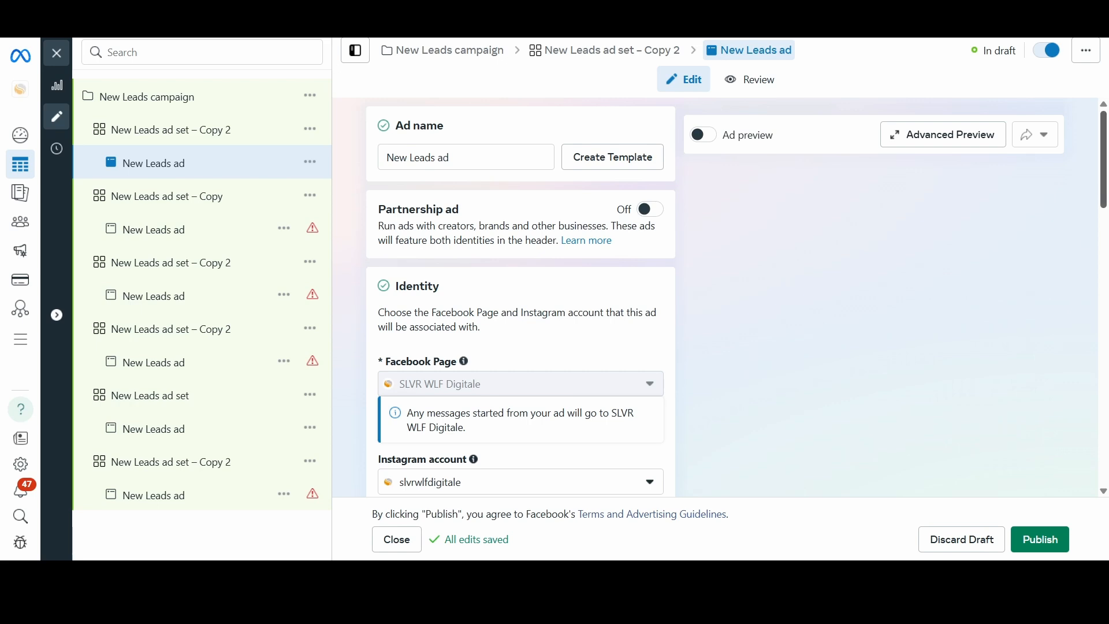
# Examine the New Leads ad's settings, including the creative type options, the WhatsApp message template and the tracking events.
pyautogui.scroll(-5, 1103, 161)
pyautogui.scroll(-4, 736, 296)
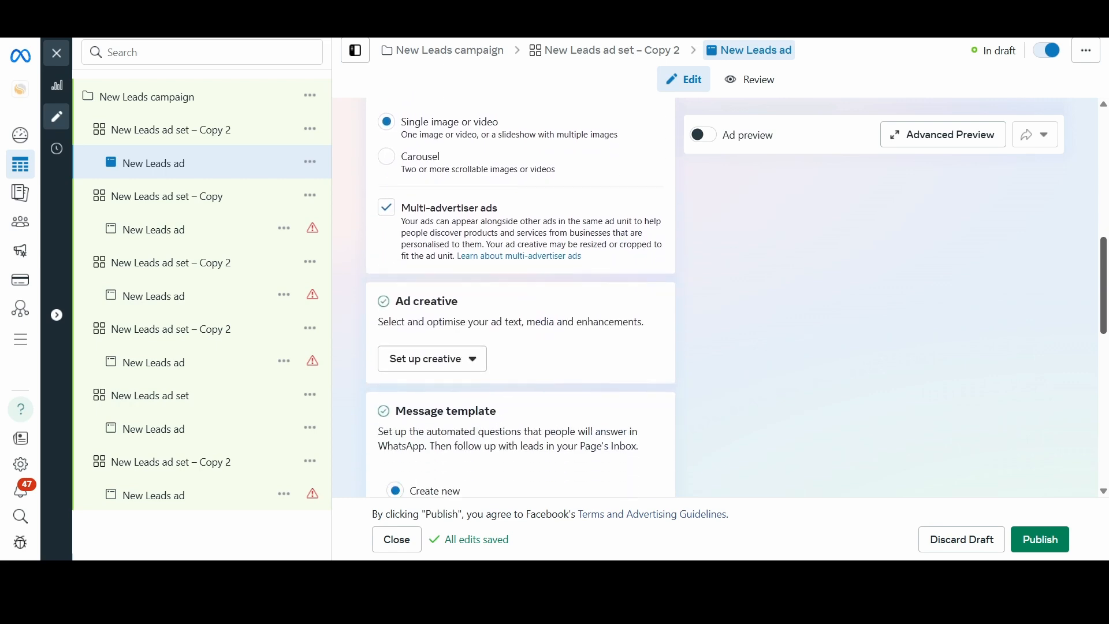
pyautogui.click(462, 370)
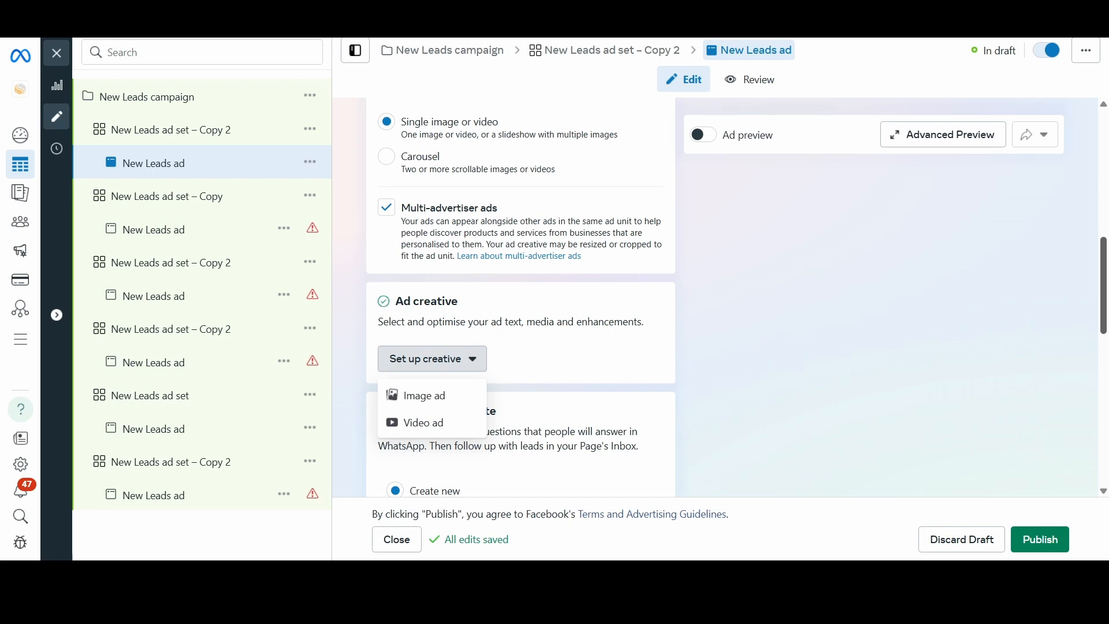
pyautogui.scroll(-5, 520, 298)
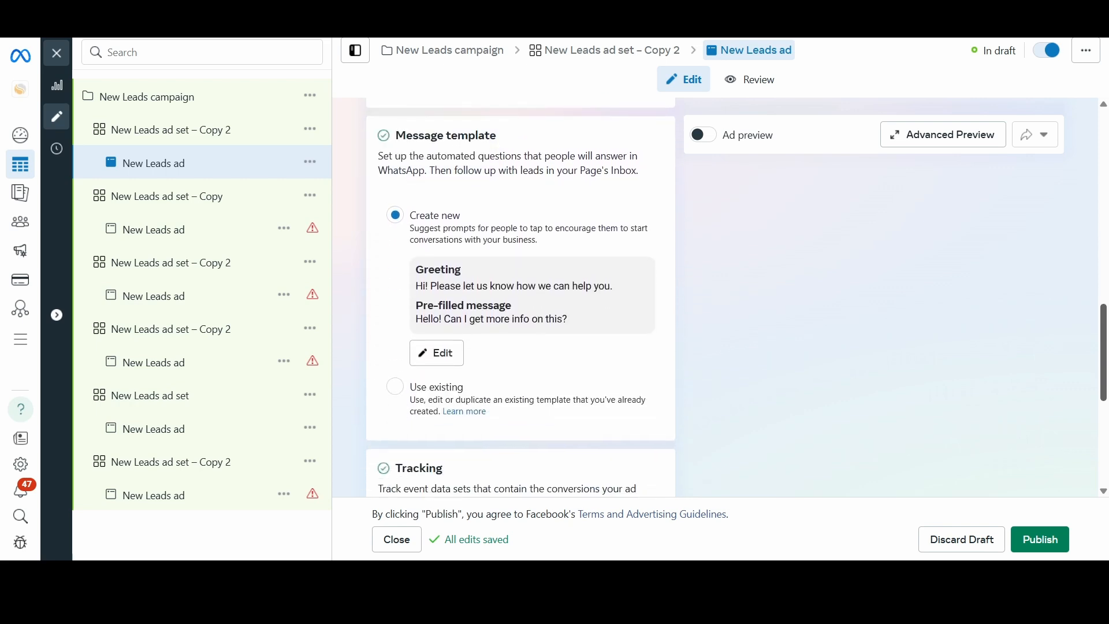
pyautogui.scroll(-3, 521, 298)
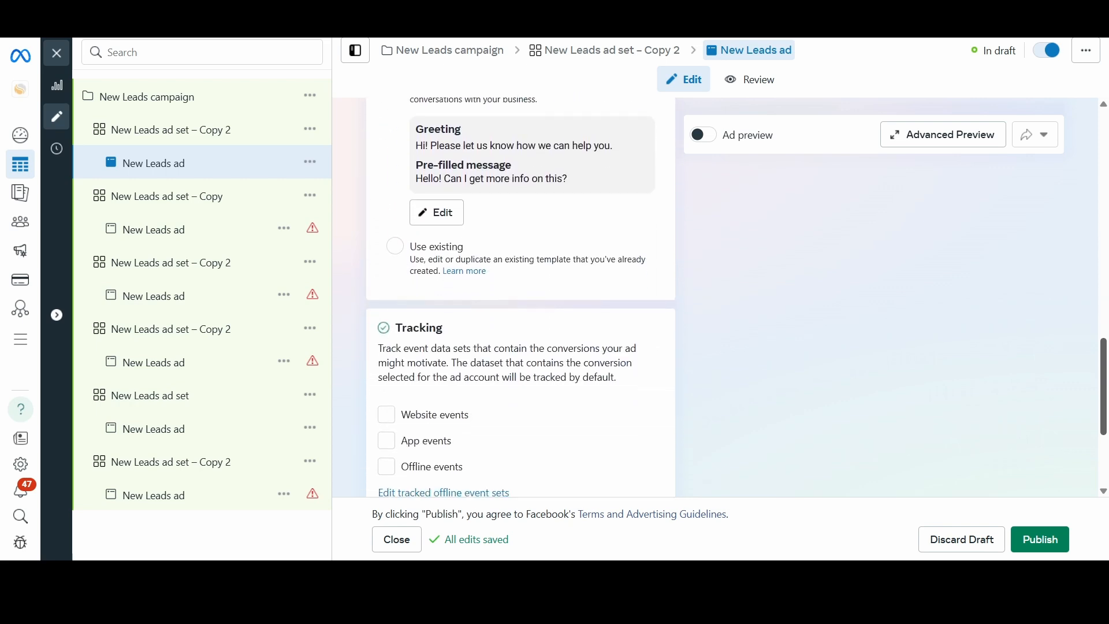
pyautogui.moveTo(1102, 406); pyautogui.dragTo(1095, 151)
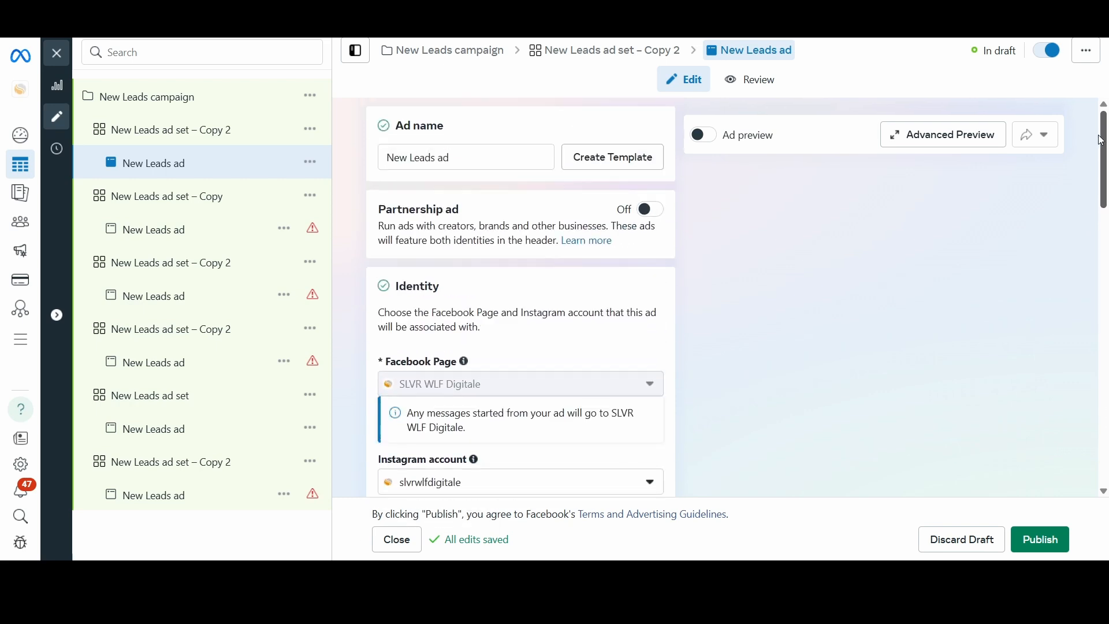